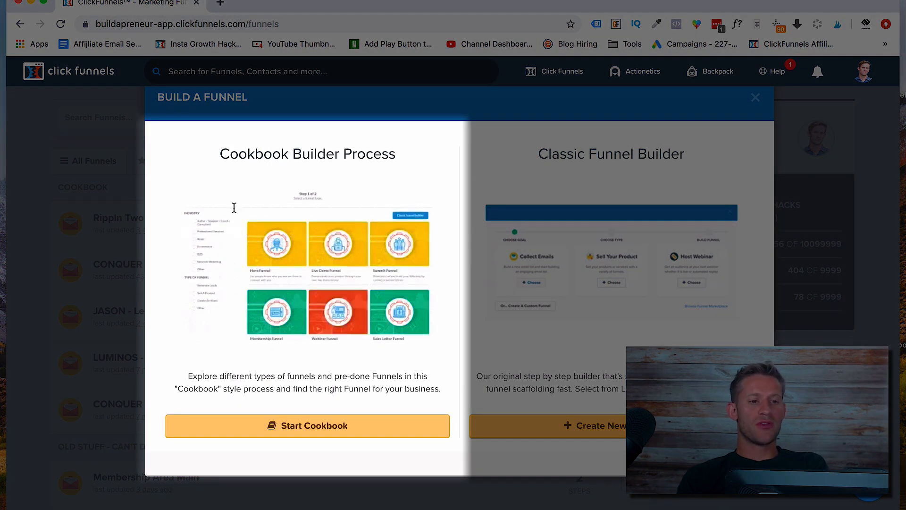
# Step: Start the Cookbook builder process and select the Lead Magnet Funnel from the funnel types
pyautogui.click(332, 425)
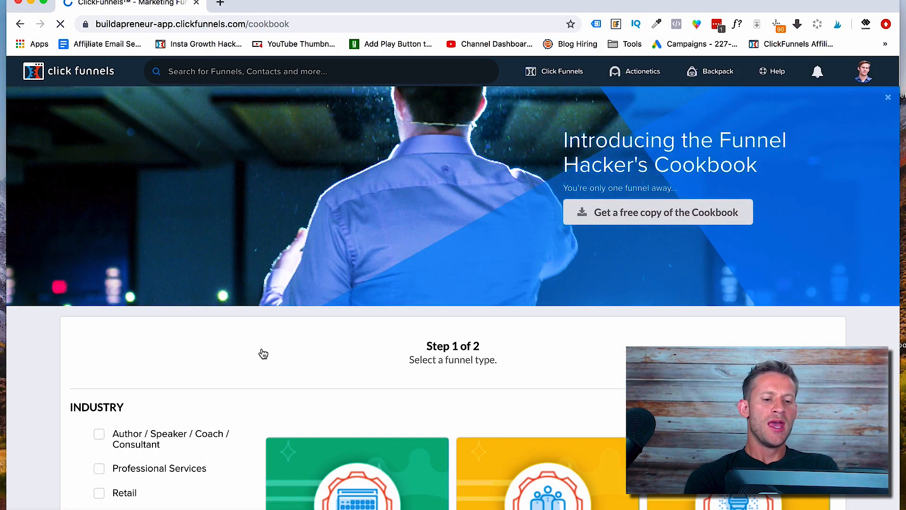
pyautogui.scroll(-6, 263, 354)
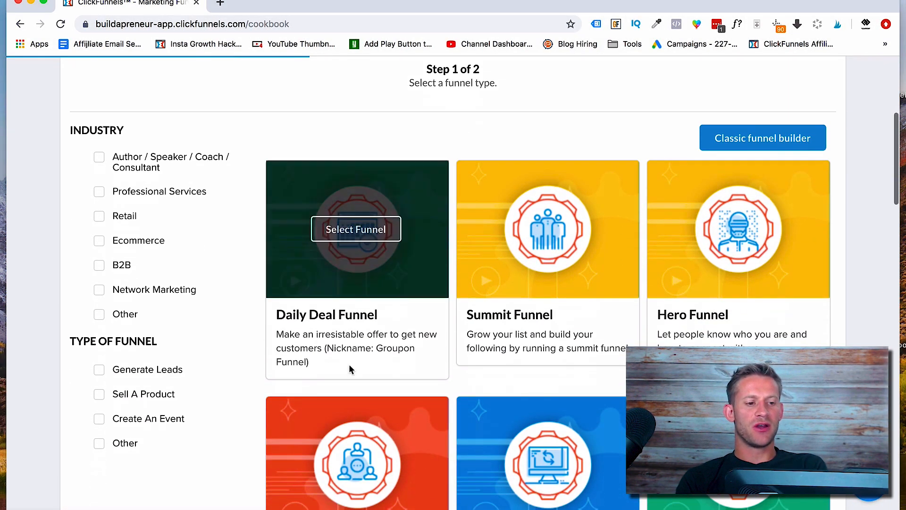
pyautogui.moveTo(534, 307)
pyautogui.scroll(-4, 520, 297)
pyautogui.moveTo(378, 337)
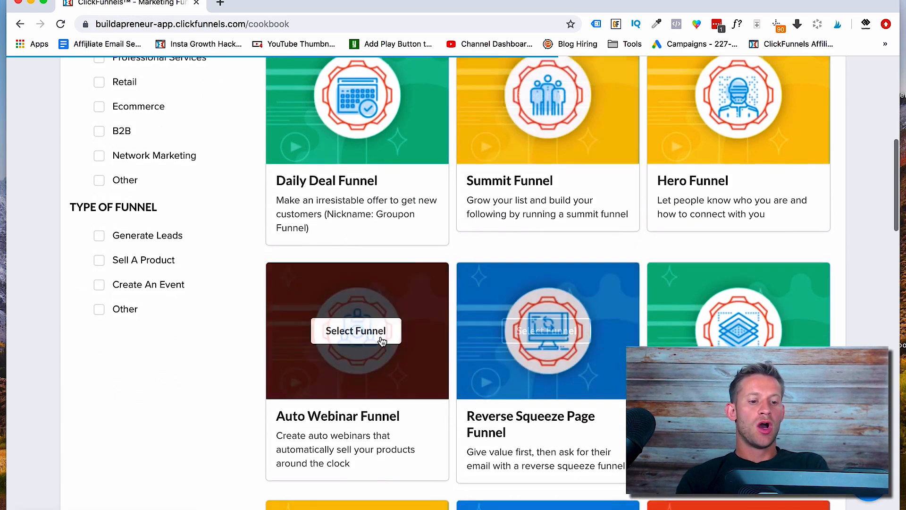
pyautogui.scroll(-5, 376, 376)
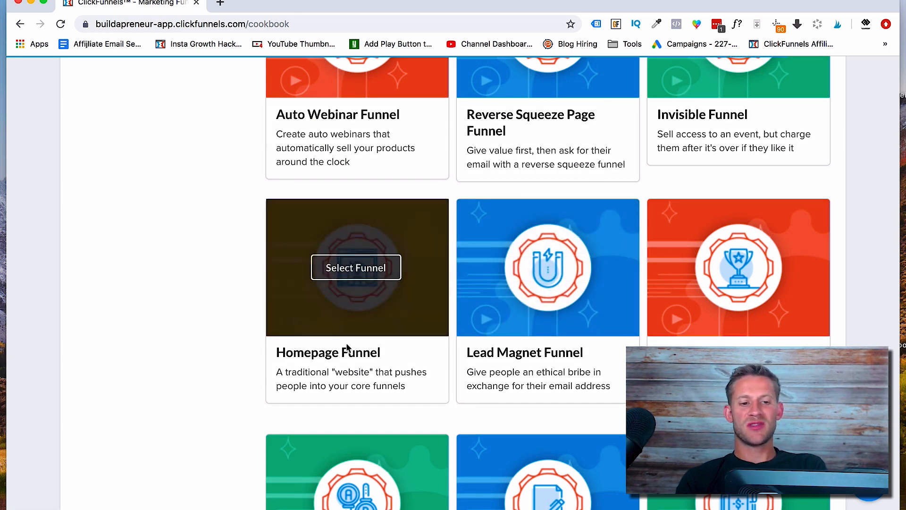
pyautogui.scroll(-2, 349, 350)
pyautogui.scroll(-1, 347, 347)
pyautogui.moveTo(540, 147)
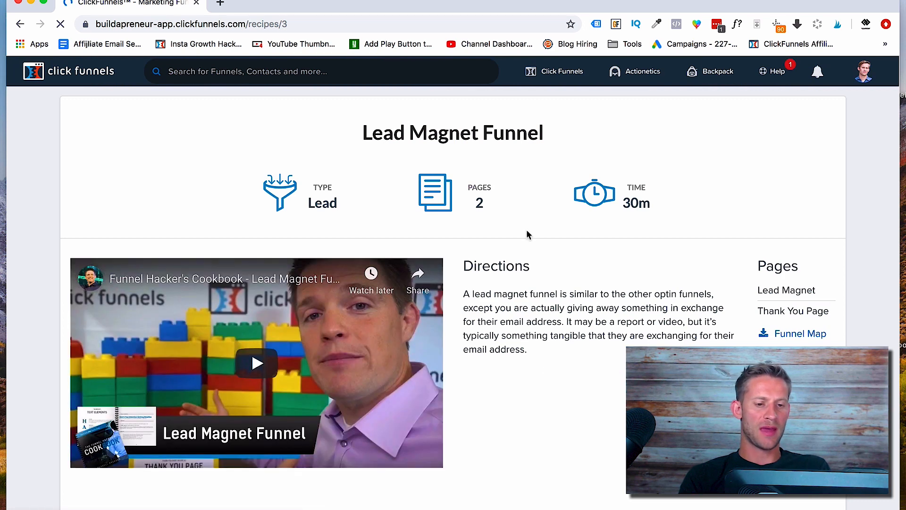
# Step: Look through the Lead Magnet Funnel overview and its available free and premium templates
pyautogui.scroll(-2, 519, 354)
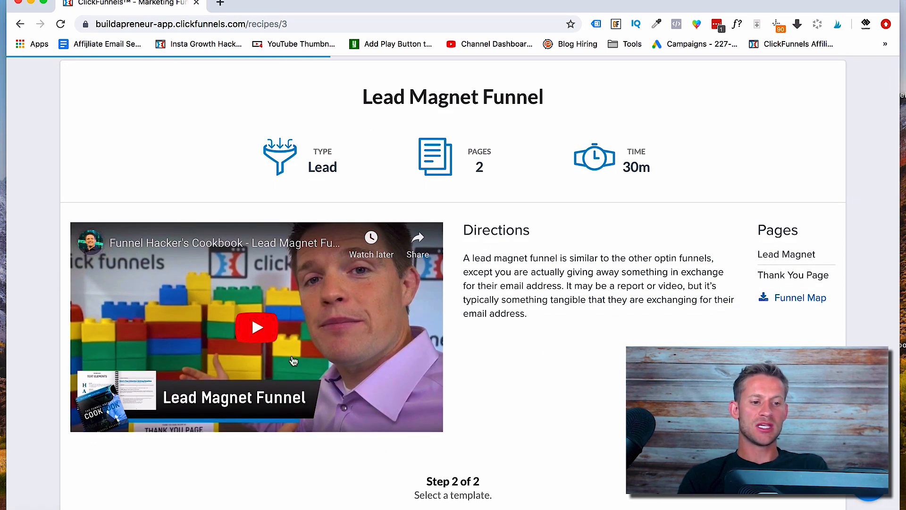
pyautogui.scroll(-2, 285, 312)
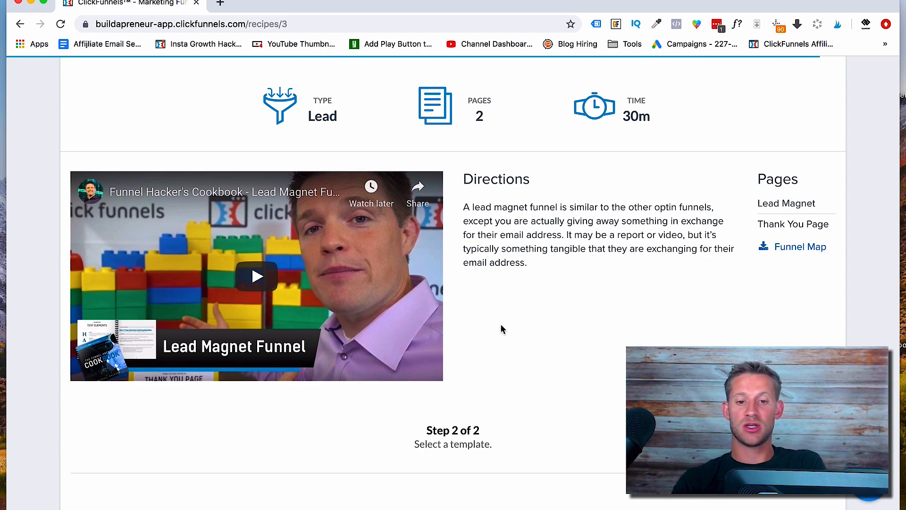
pyautogui.scroll(-5, 501, 324)
pyautogui.scroll(-2, 501, 324)
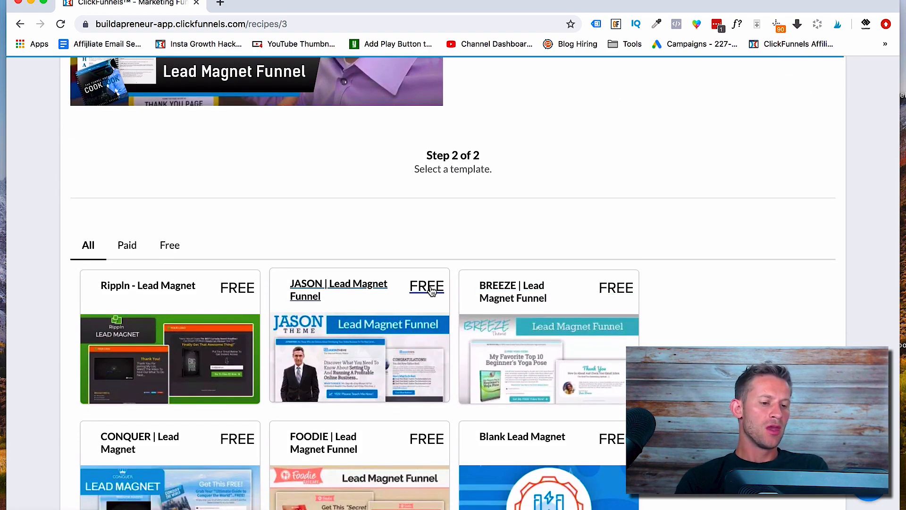
pyautogui.scroll(-3, 432, 288)
pyautogui.scroll(-2, 401, 304)
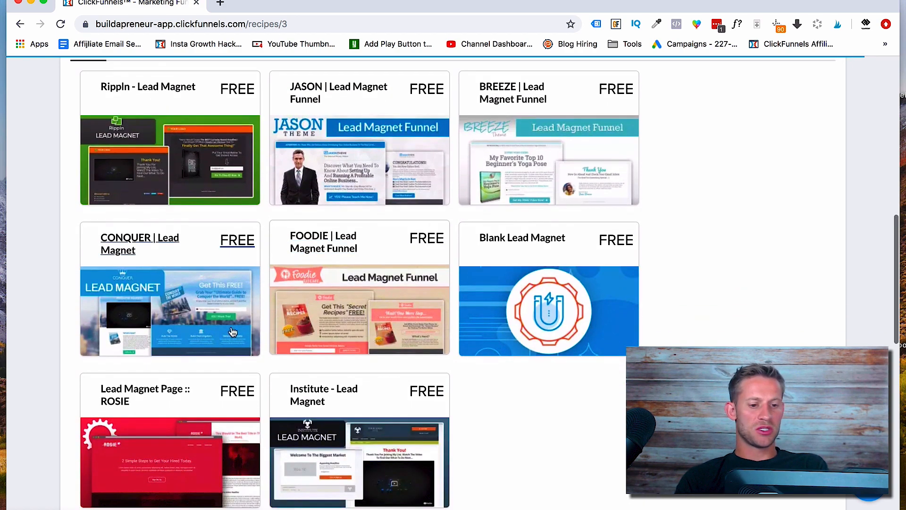
pyautogui.scroll(-6, 406, 402)
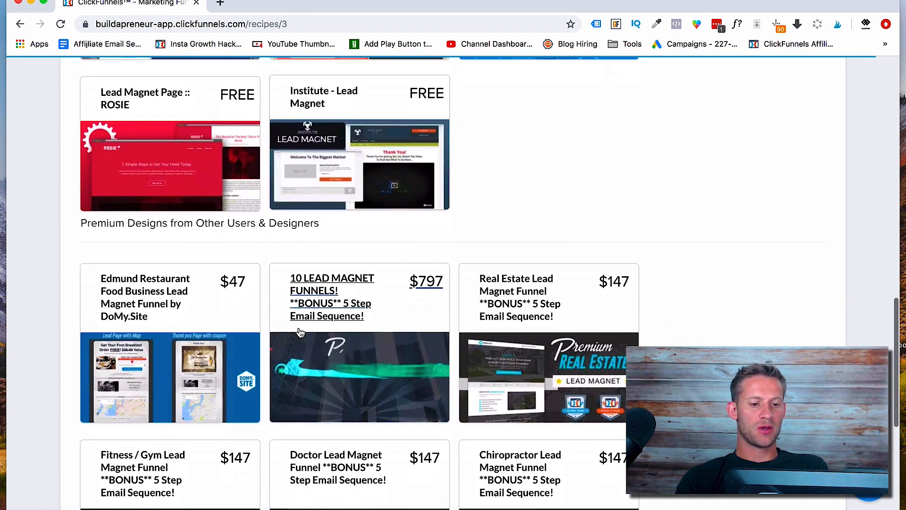
pyautogui.scroll(-3, 404, 358)
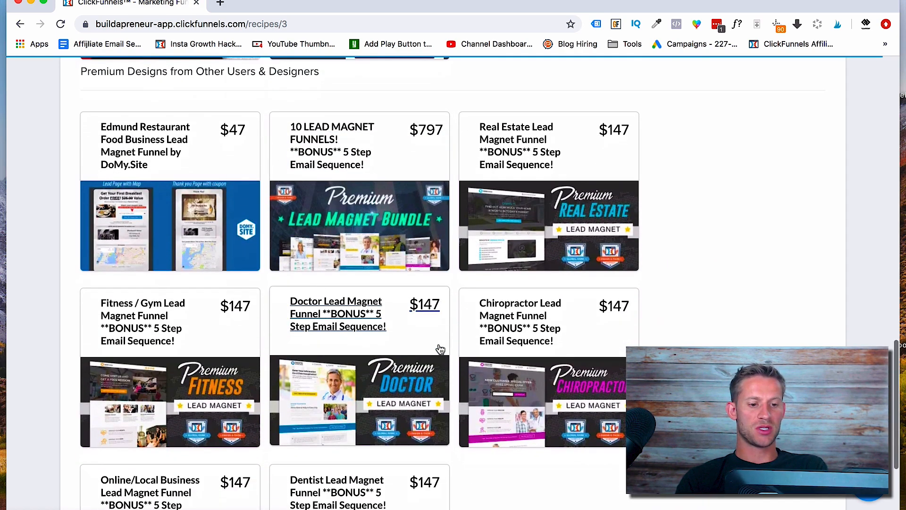
# Step: Open the free BREEZE | Lead Magnet Funnel template from the template selection
pyautogui.scroll(9, 404, 359)
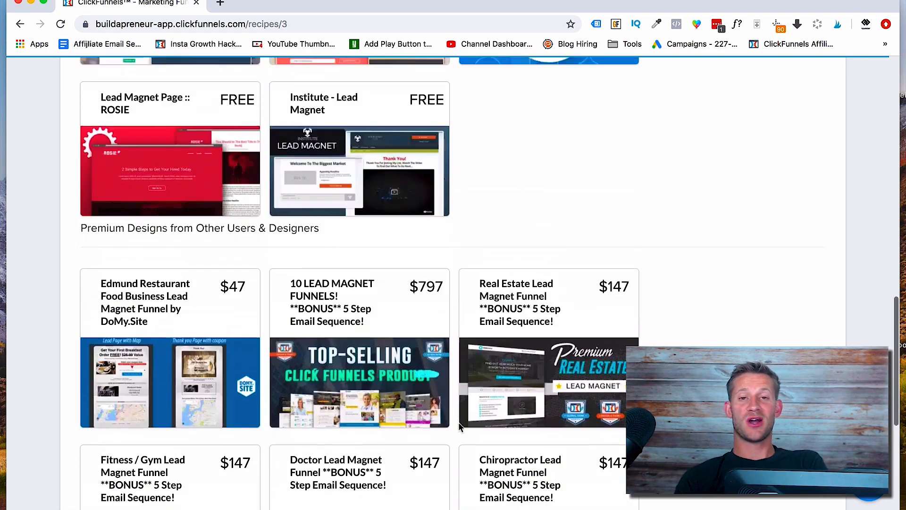
pyautogui.scroll(3, 460, 427)
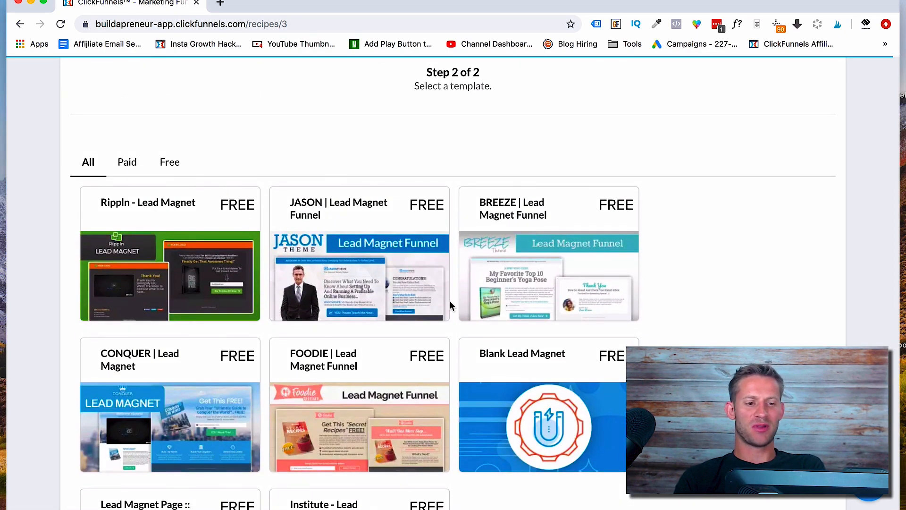
pyautogui.scroll(-1, 324, 322)
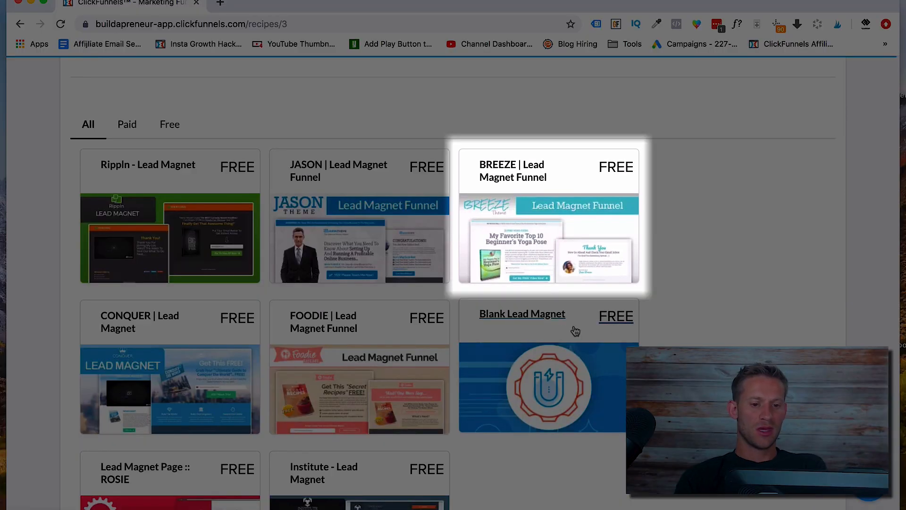
pyautogui.click(571, 196)
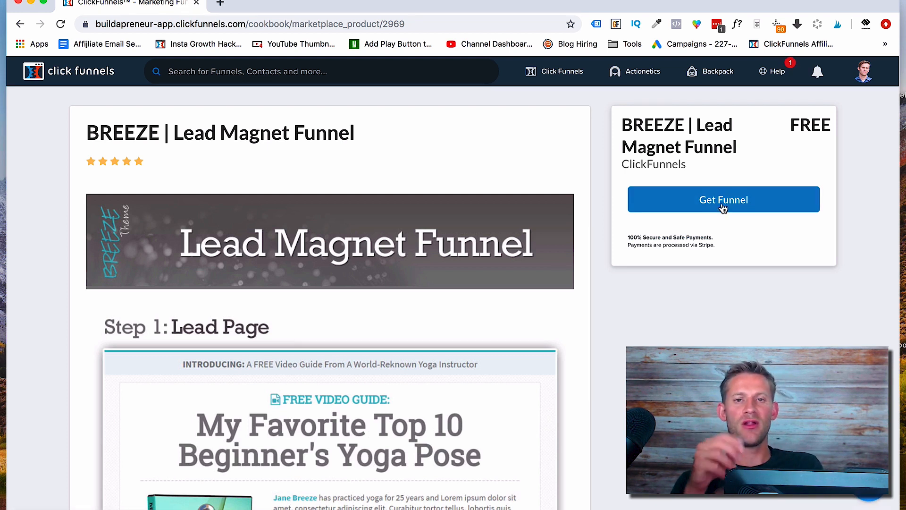
# Step: Return to the list of all funnels and open the shared Optin 17 funnel
pyautogui.moveTo(555, 71)
pyautogui.click(548, 99)
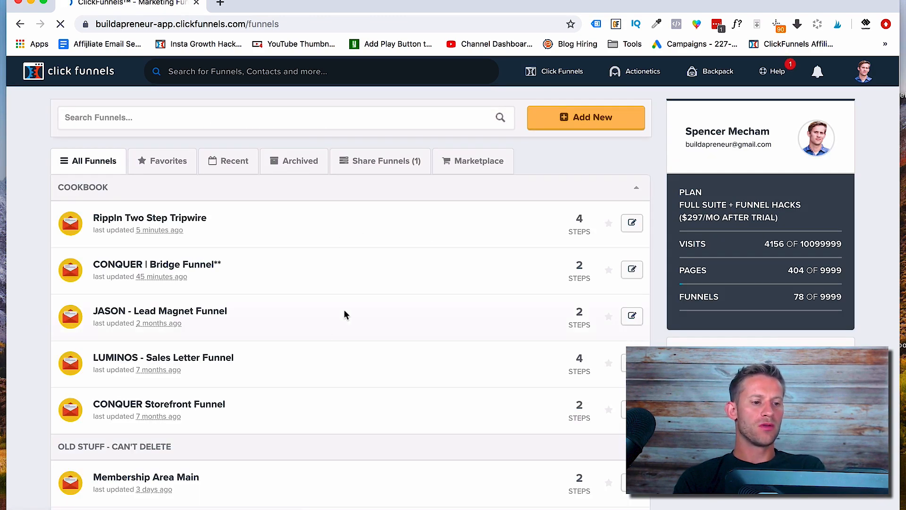
pyautogui.scroll(-5, 344, 314)
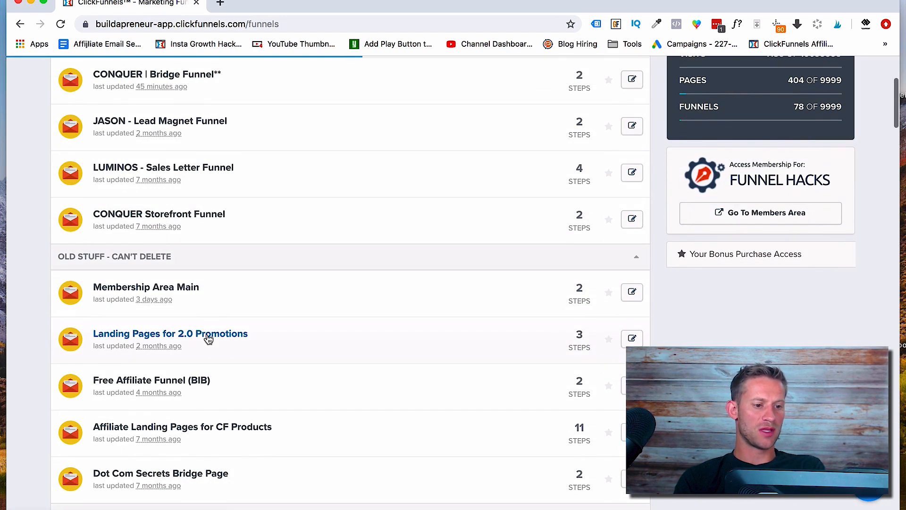
pyautogui.scroll(-5, 208, 339)
pyautogui.click(198, 373)
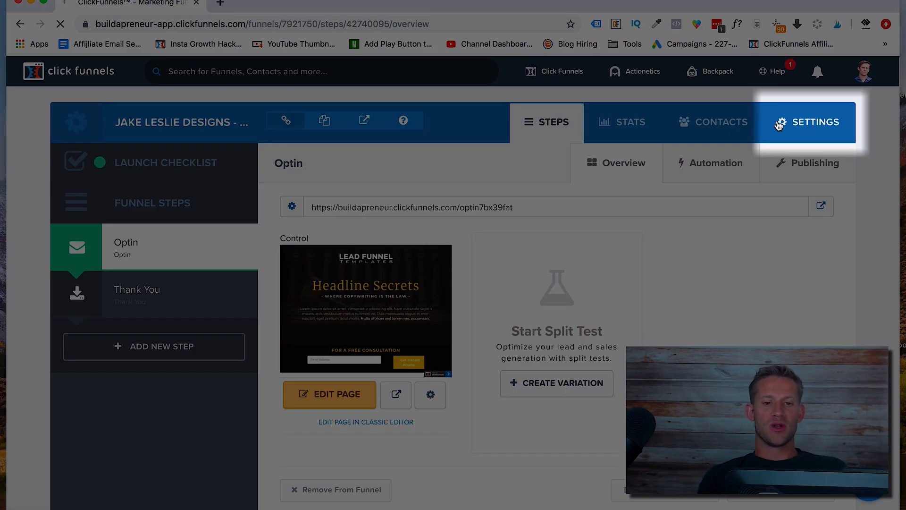
# Step: Open the funnel's settings and check which domains can be assigned, without choosing one
pyautogui.click(779, 125)
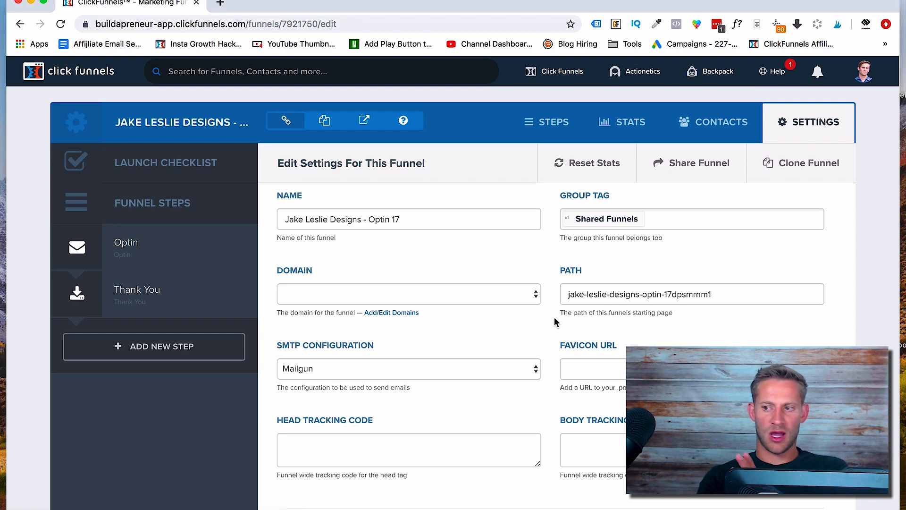
pyautogui.click(288, 294)
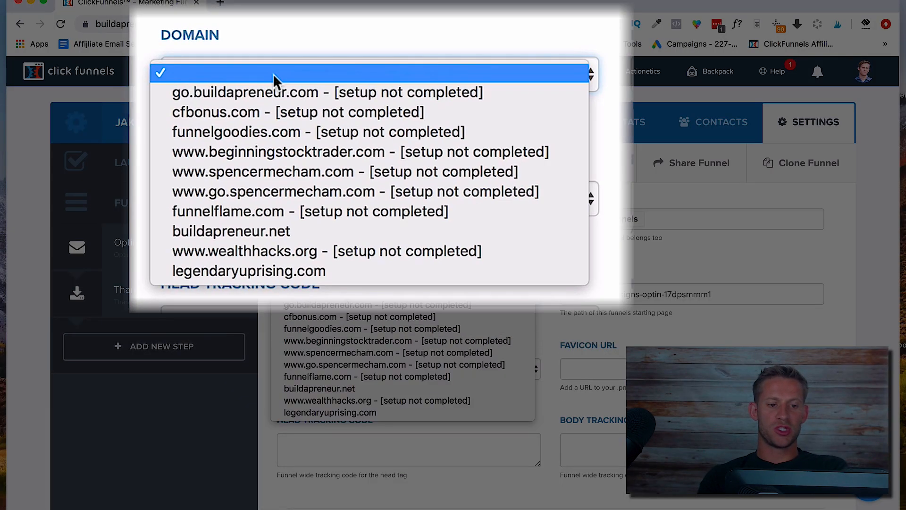
pyautogui.click(286, 50)
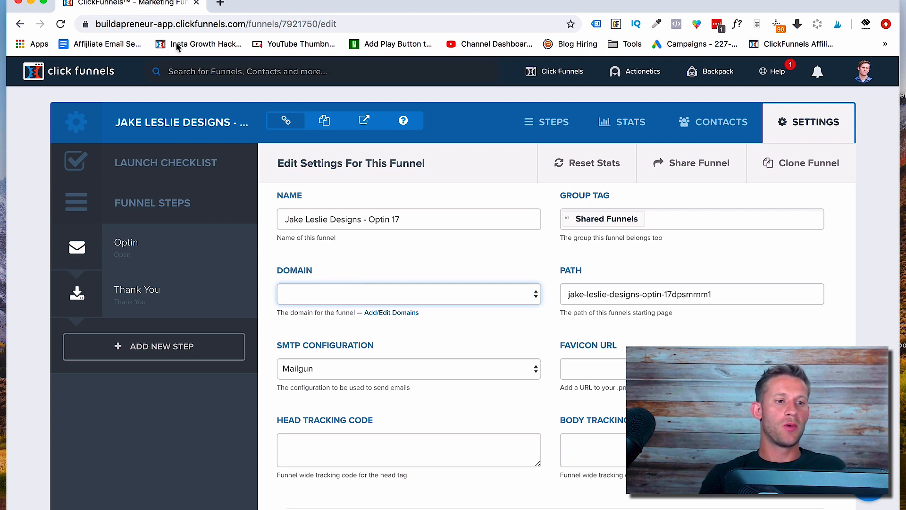
pyautogui.click(97, 23)
pyautogui.moveTo(315, 26); pyautogui.dragTo(351, 24)
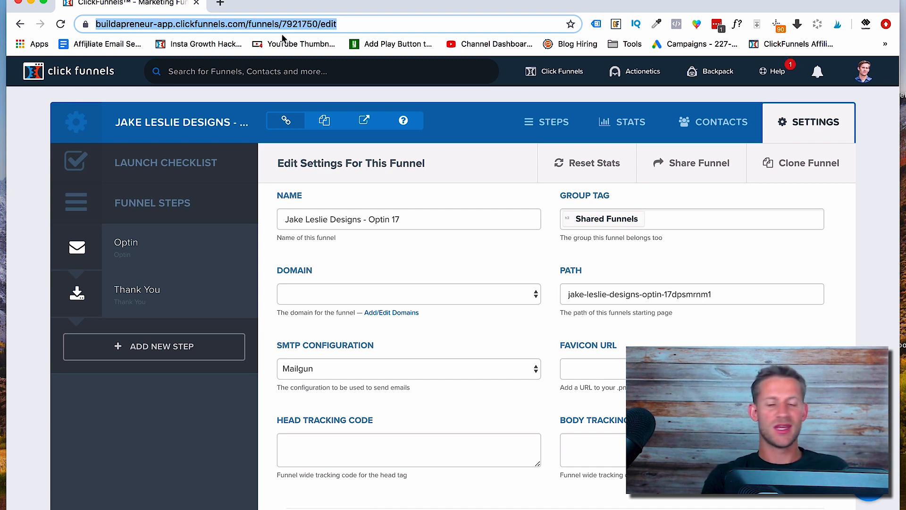
pyautogui.click(337, 292)
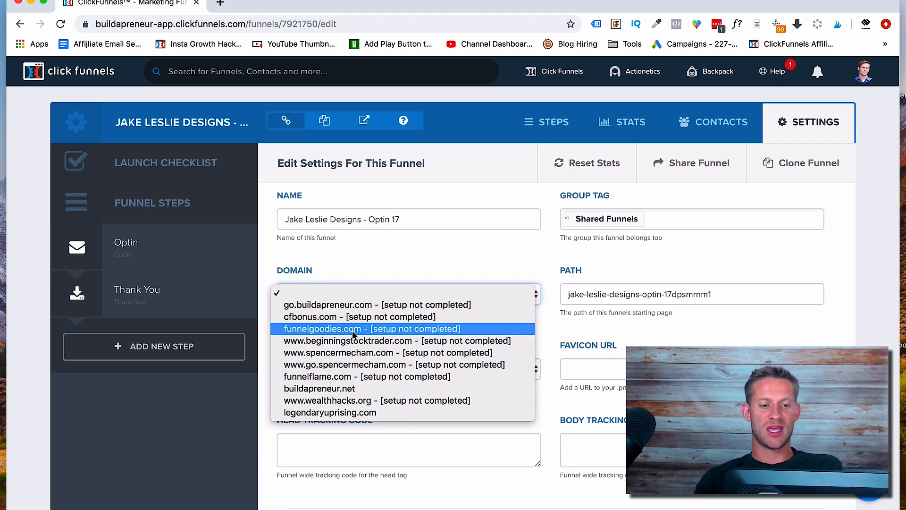
pyautogui.click(370, 273)
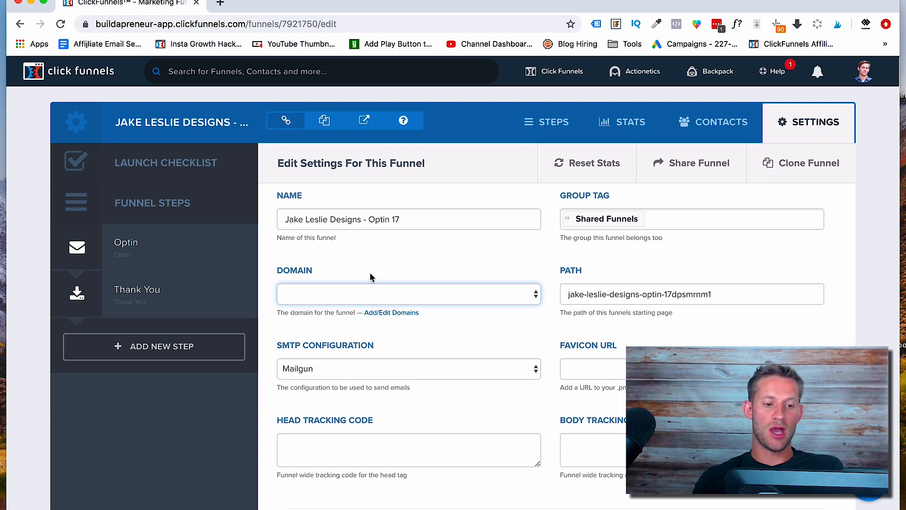
# Step: Review the rest of the funnel settings, including the head and body tracking code fields
pyautogui.scroll(-3, 386, 310)
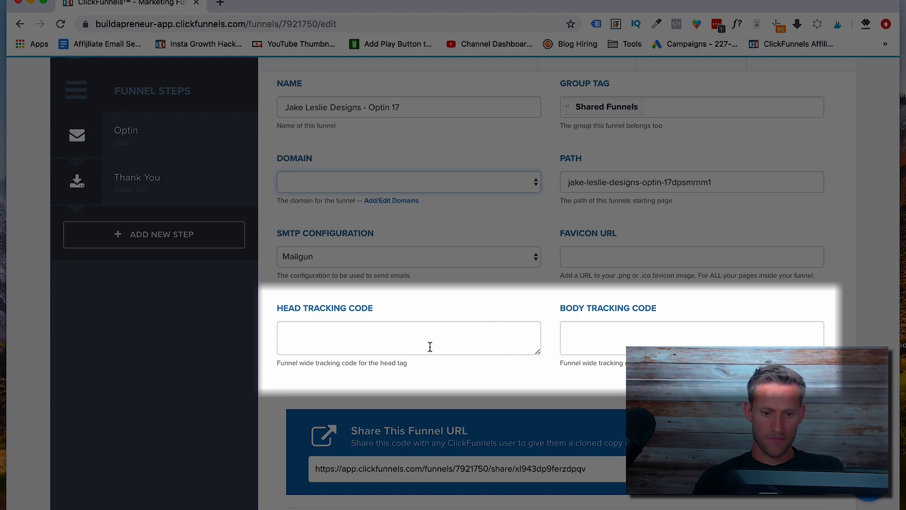
pyautogui.scroll(-9, 430, 347)
pyautogui.scroll(12, 430, 347)
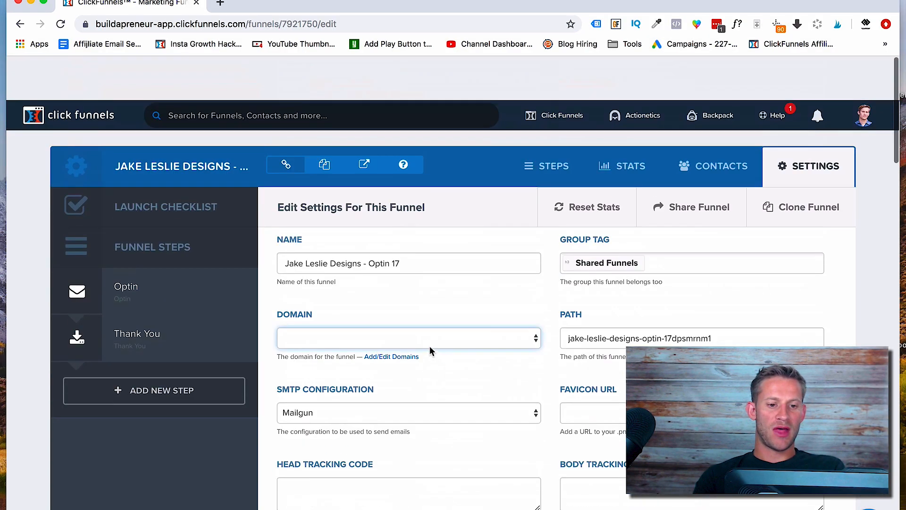
# Step: Return to the funnel steps and create a split-test variation of the Optin step by duplicating its page
pyautogui.click(555, 126)
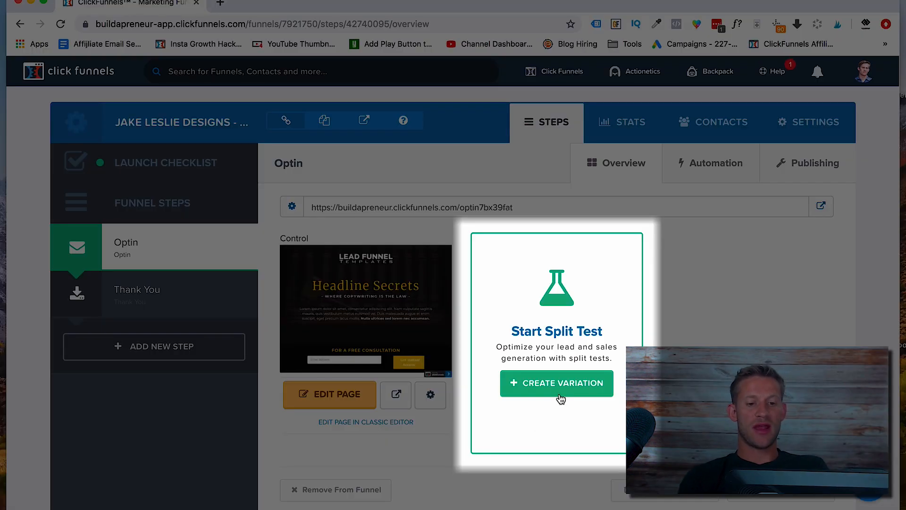
pyautogui.click(561, 399)
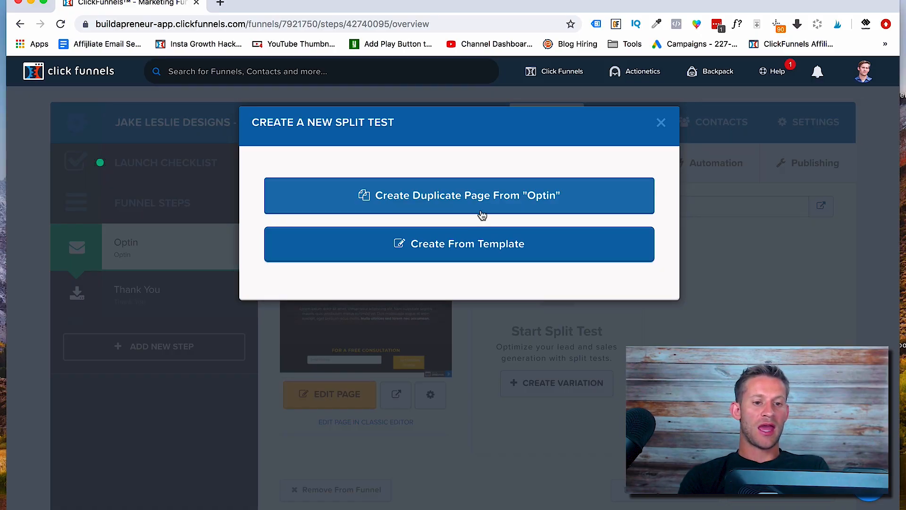
pyautogui.click(480, 237)
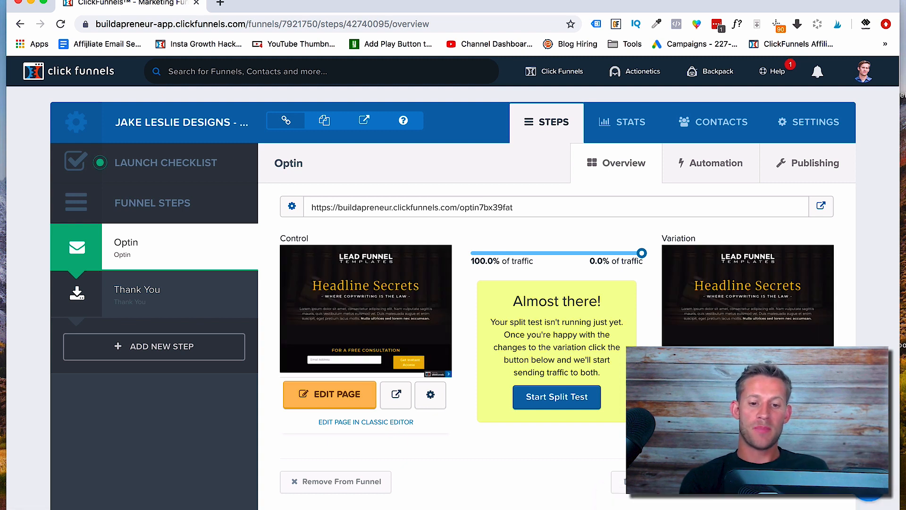
pyautogui.moveTo(740, 274)
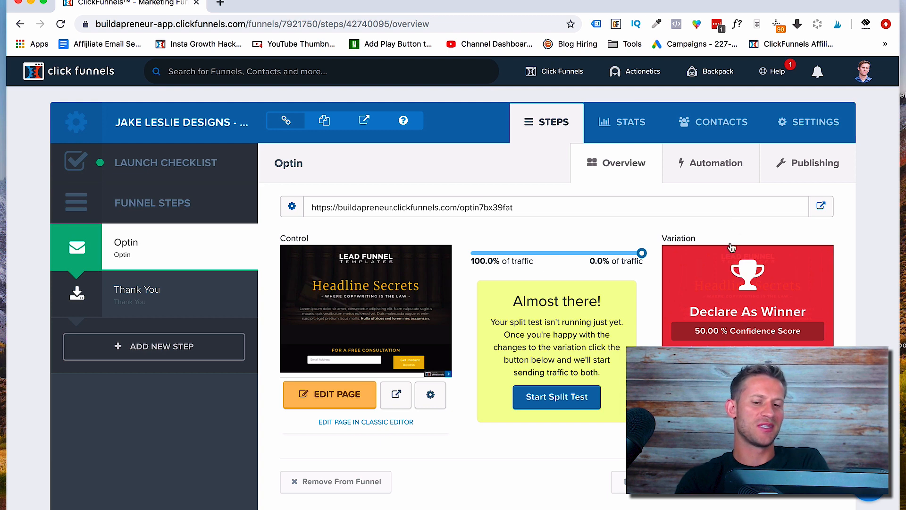
pyautogui.moveTo(420, 301)
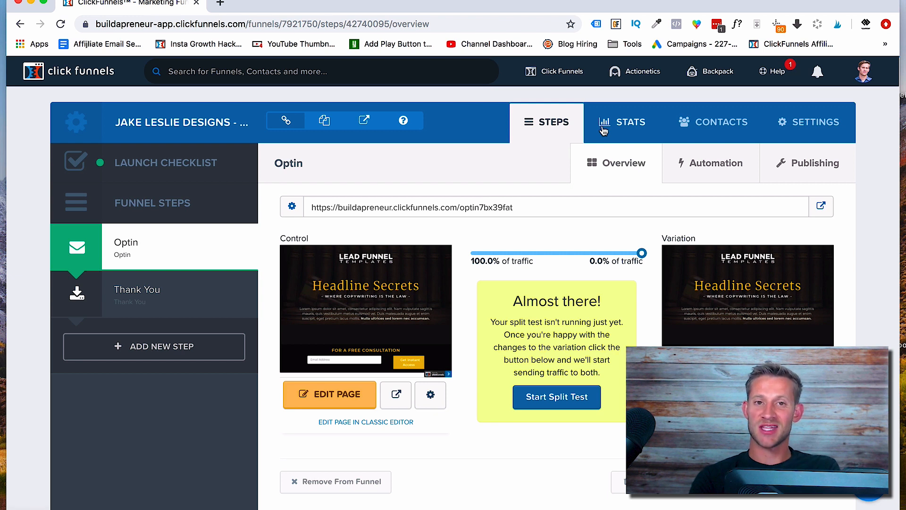
# Step: View the funnel's statistics and expand the Optin step's entry
pyautogui.click(604, 127)
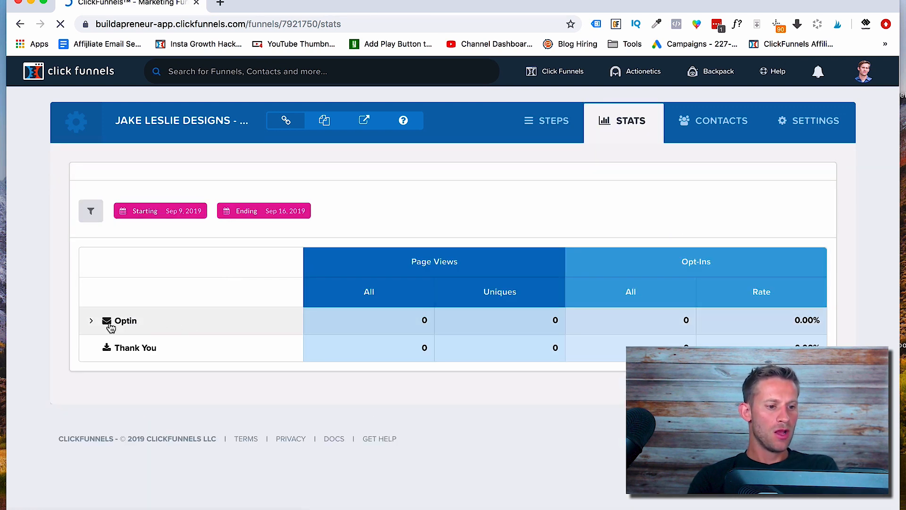
pyautogui.click(91, 323)
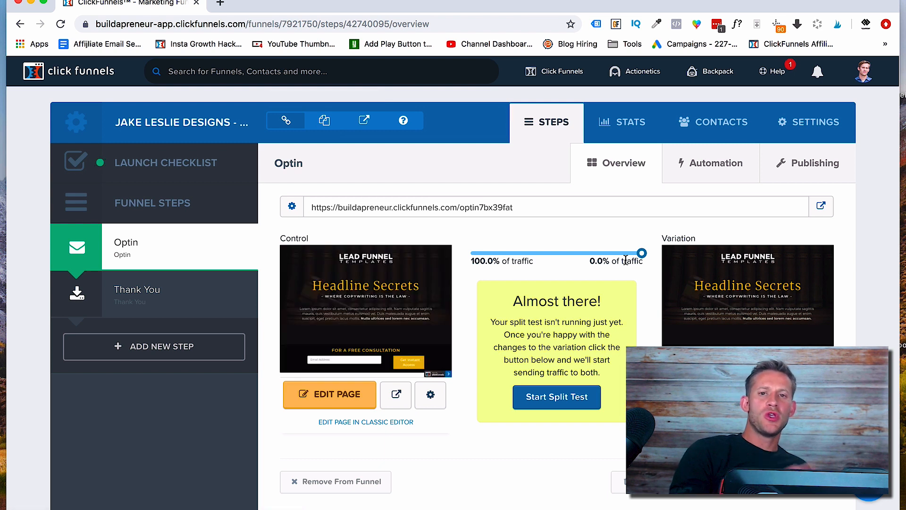
# Step: Open the funnel's settings and replace its path with example-funnel-for-youtube
pyautogui.click(800, 135)
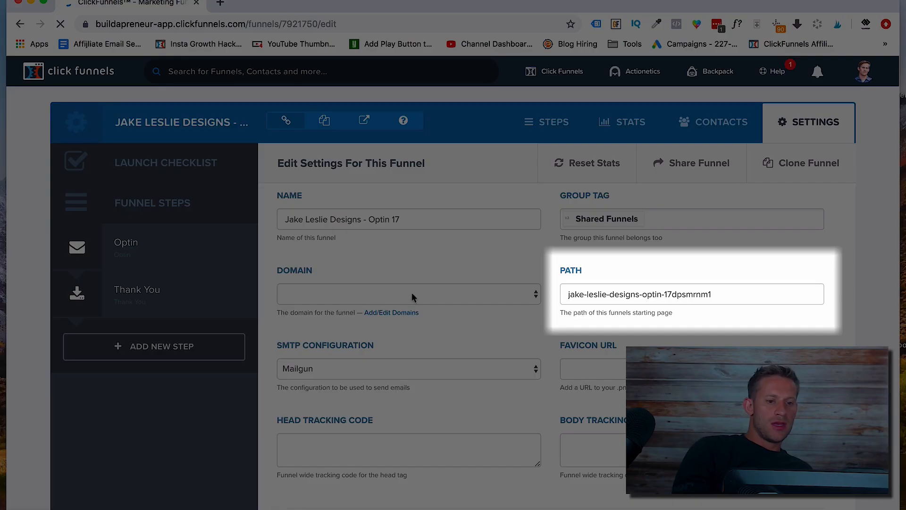
pyautogui.moveTo(720, 296); pyautogui.dragTo(559, 296)
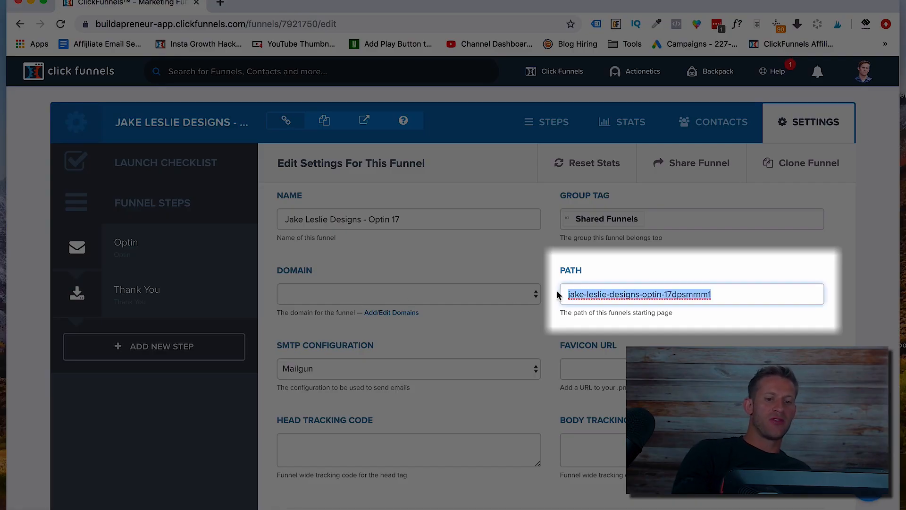
pyautogui.press('BackSpace')
pyautogui.moveTo(247, 24); pyautogui.dragTo(358, 19)
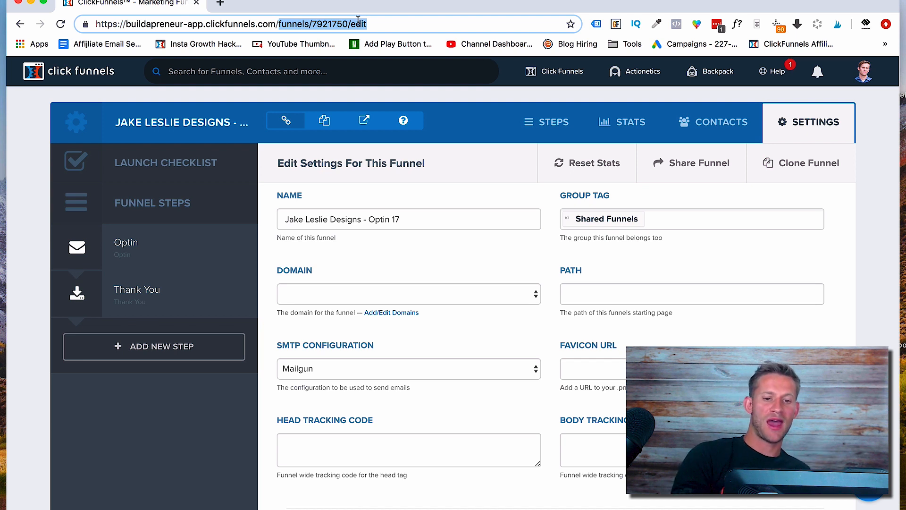
pyautogui.click(582, 285)
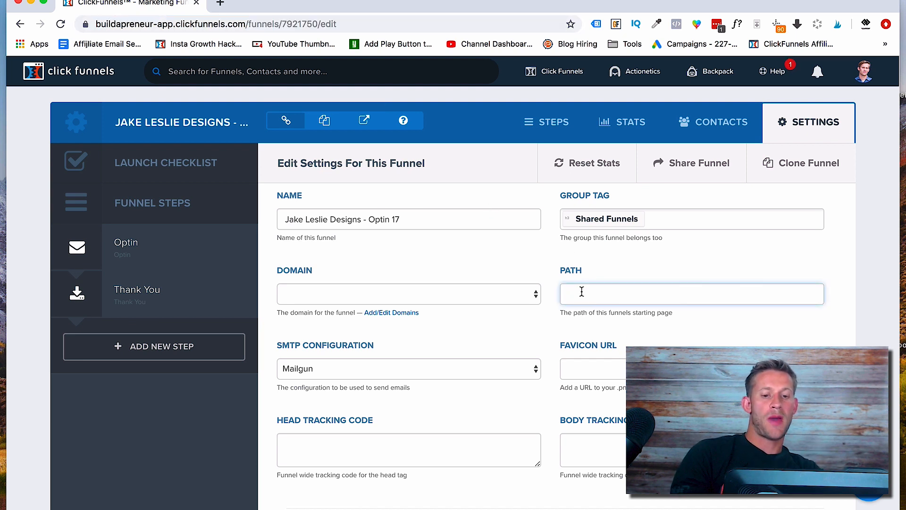
pyautogui.write('example')
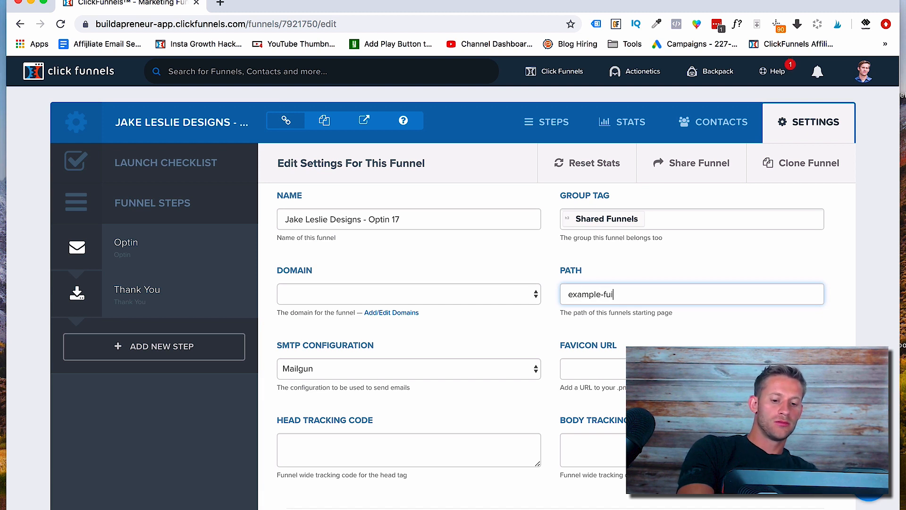
pyautogui.write('-funnel-for-youtube')
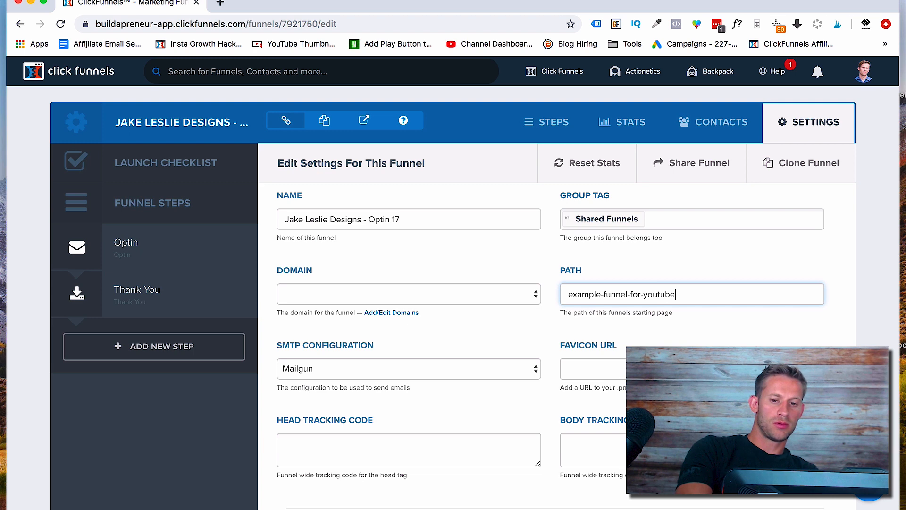
# Step: Set the funnel's domain to go.buildapreneur.com and save the funnel settings
pyautogui.click(457, 288)
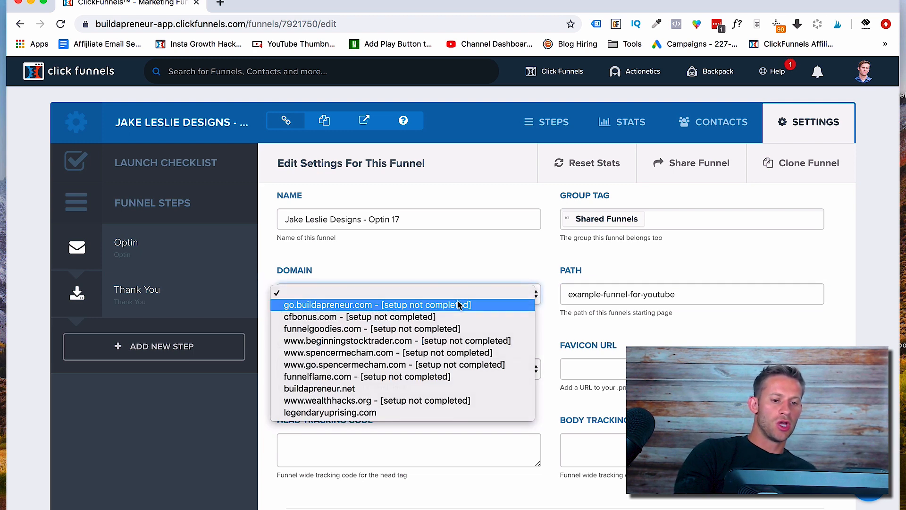
pyautogui.click(458, 304)
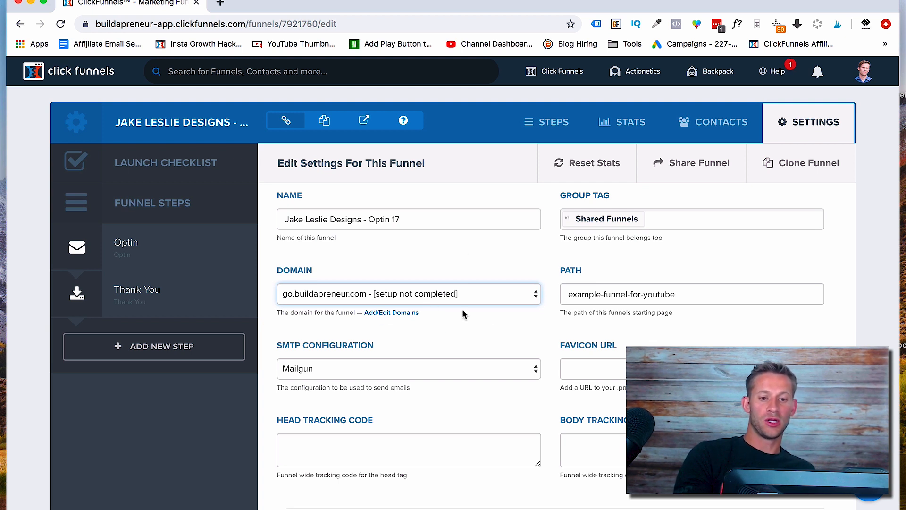
pyautogui.moveTo(568, 297); pyautogui.dragTo(663, 307)
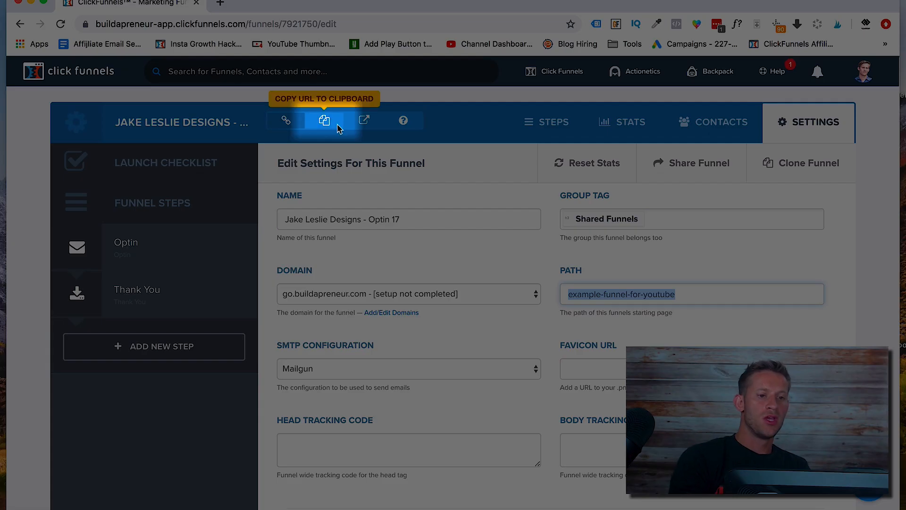
pyautogui.click(328, 126)
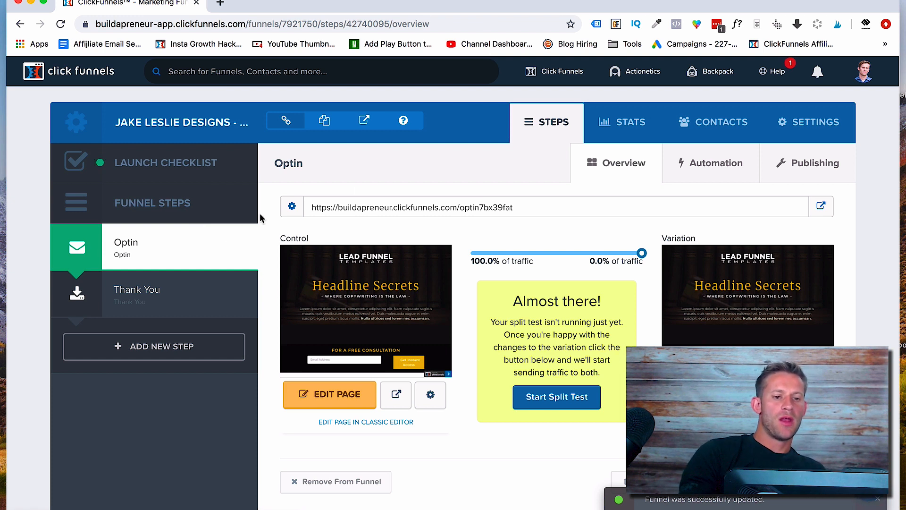
# Step: Return to the Optin step and check the URL it uses with the funnel's new domain
pyautogui.moveTo(312, 207); pyautogui.dragTo(521, 211)
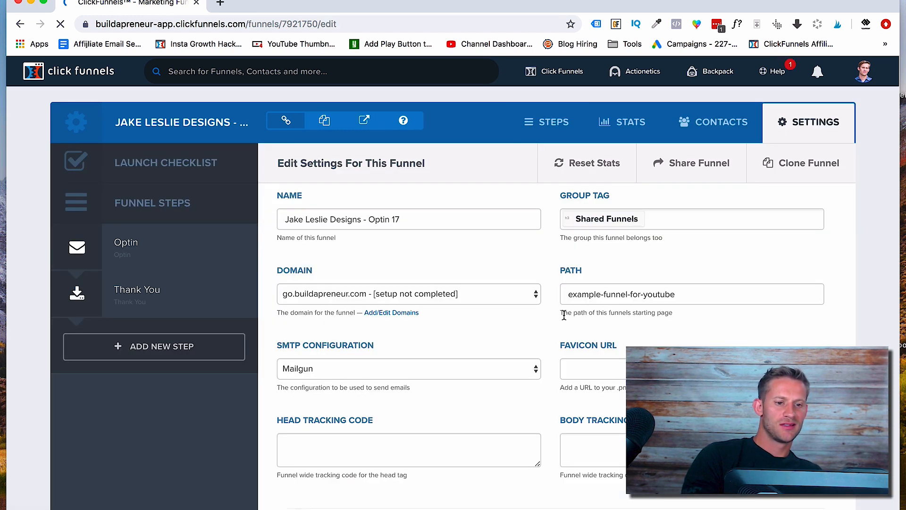
pyautogui.click(157, 251)
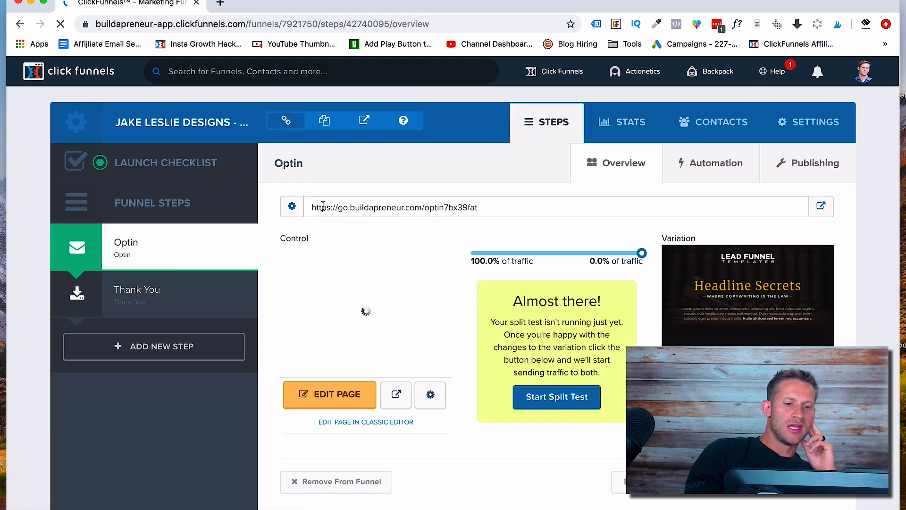
pyautogui.moveTo(316, 208); pyautogui.dragTo(493, 211)
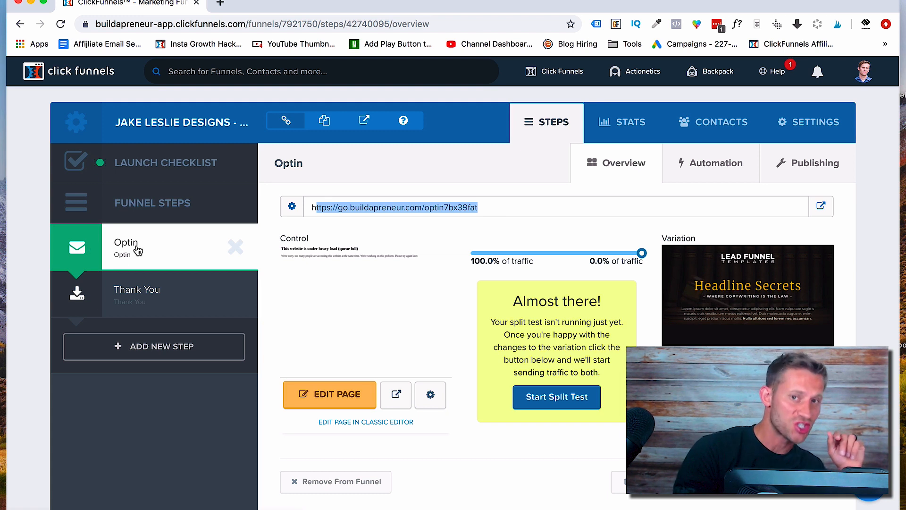
pyautogui.tripleClick(392, 211)
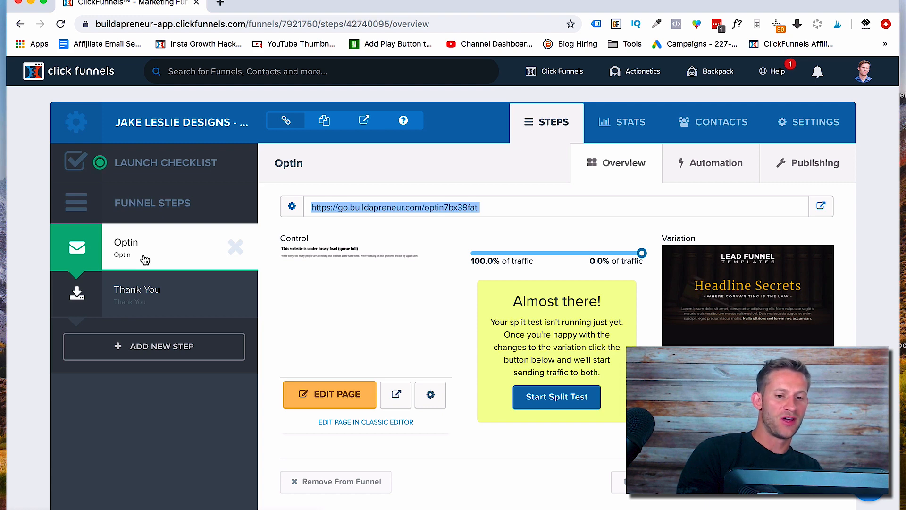
# Step: Shift the Optin split-test traffic to 49% for the control and 51% for the variation, without applying it
pyautogui.moveTo(400, 319)
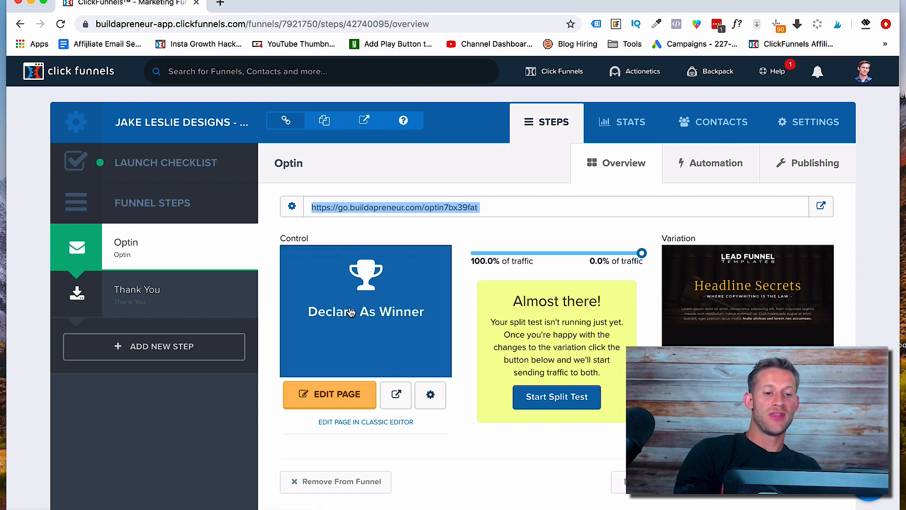
pyautogui.moveTo(642, 253); pyautogui.dragTo(558, 255)
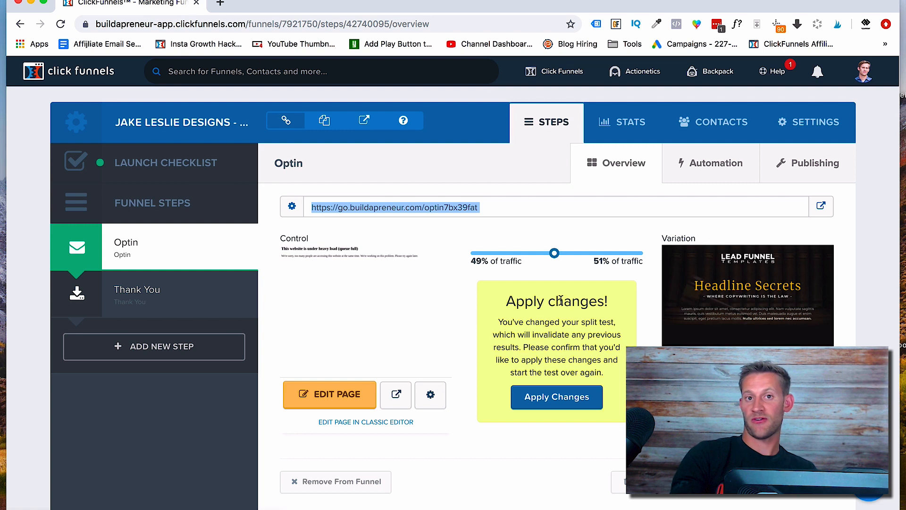
# Step: Copy the Optin step's URL, load it in an incognito browser window to view the live page, and close it
pyautogui.tripleClick(373, 208)
pyautogui.press('super+c')
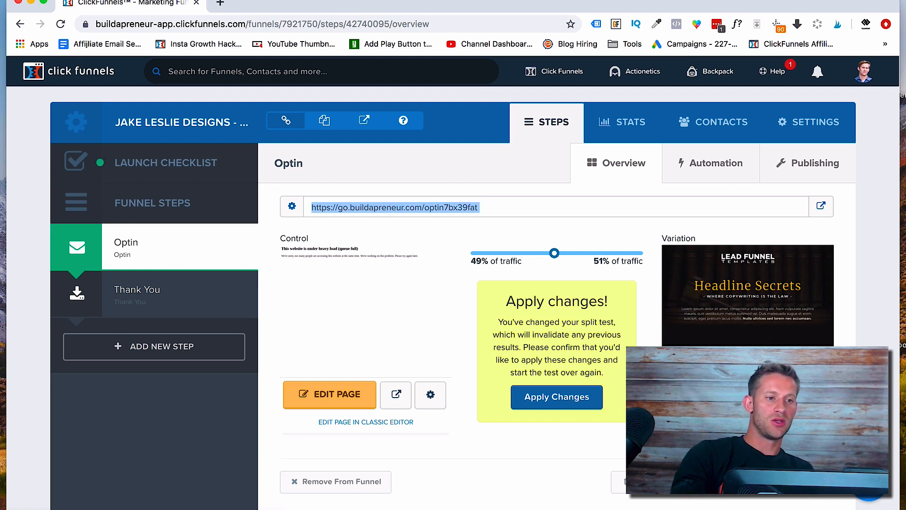
pyautogui.click(82, 0)
pyautogui.click(93, 17)
pyautogui.press('super+v')
pyautogui.press('Return')
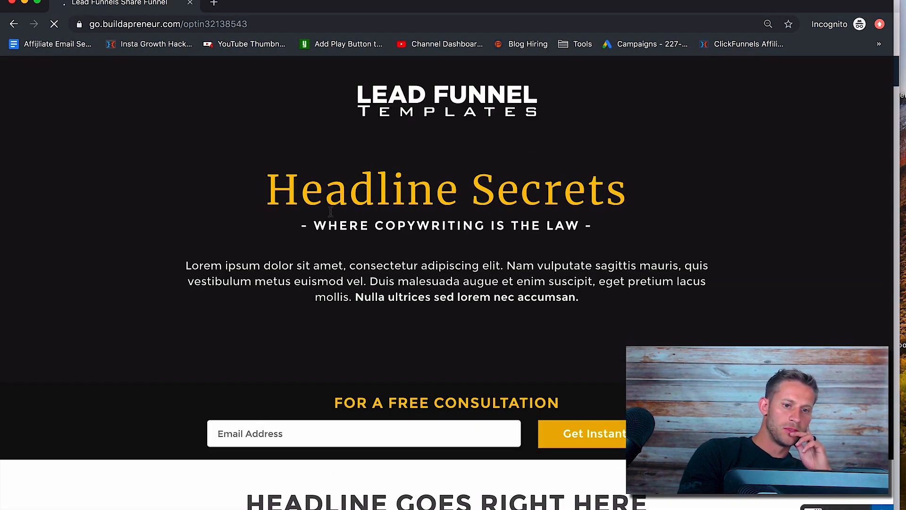
pyautogui.click(190, 3)
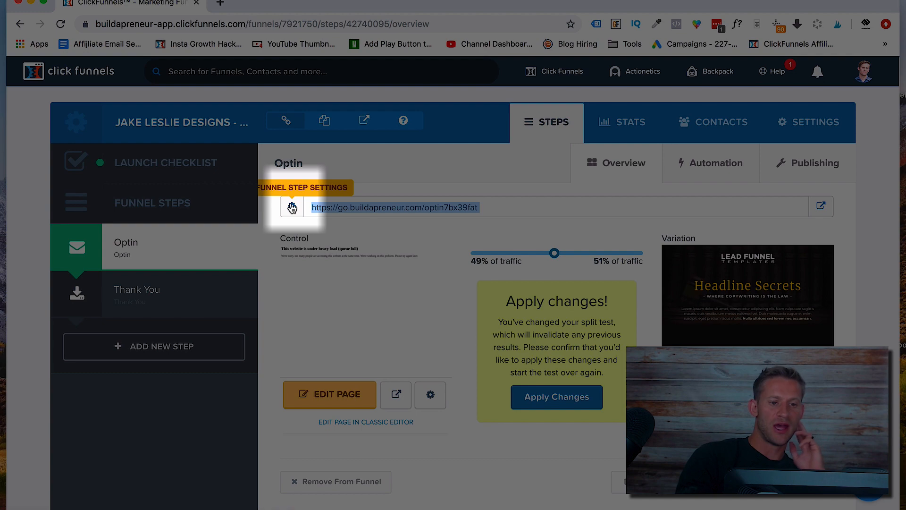
# Step: Open the Optin step's settings, change its path to youtube-video-step-1 and update the funnel step
pyautogui.click(292, 209)
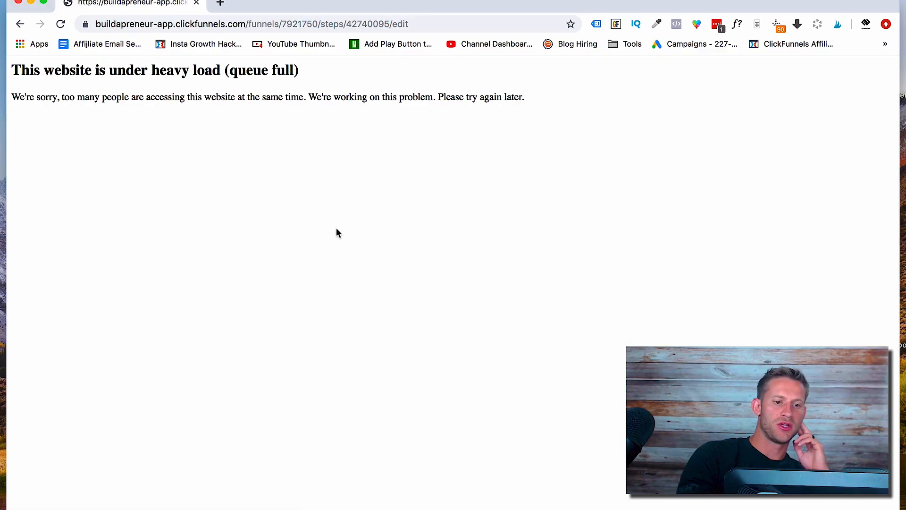
pyautogui.click(61, 23)
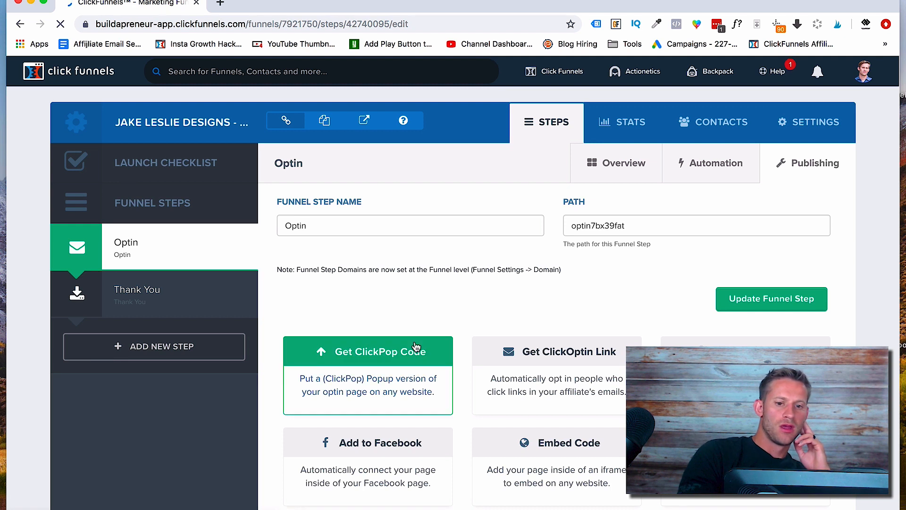
pyautogui.doubleClick(625, 230)
pyautogui.press('BackSpace')
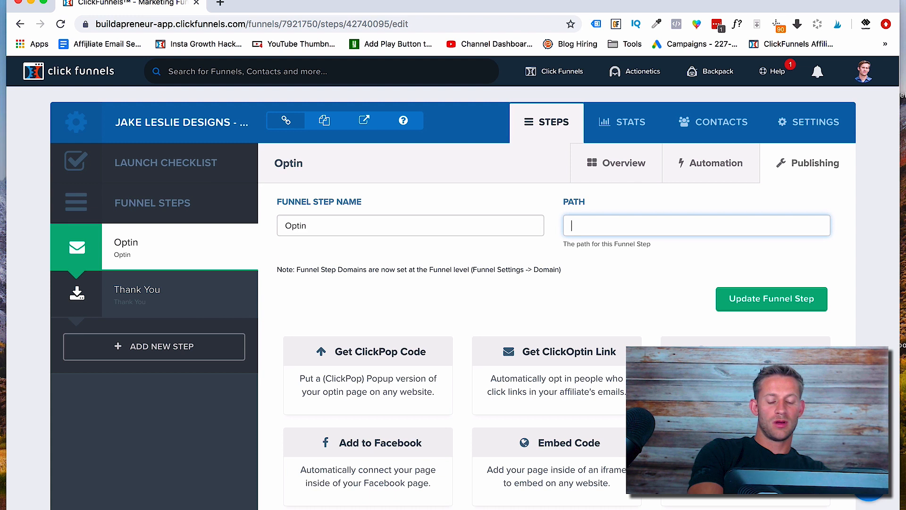
pyautogui.write('youtu')
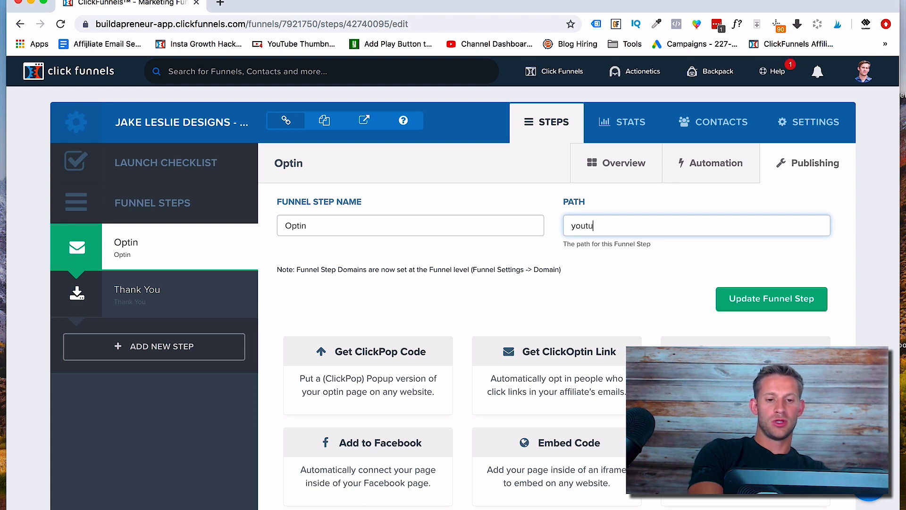
pyautogui.write('be-video-step-1')
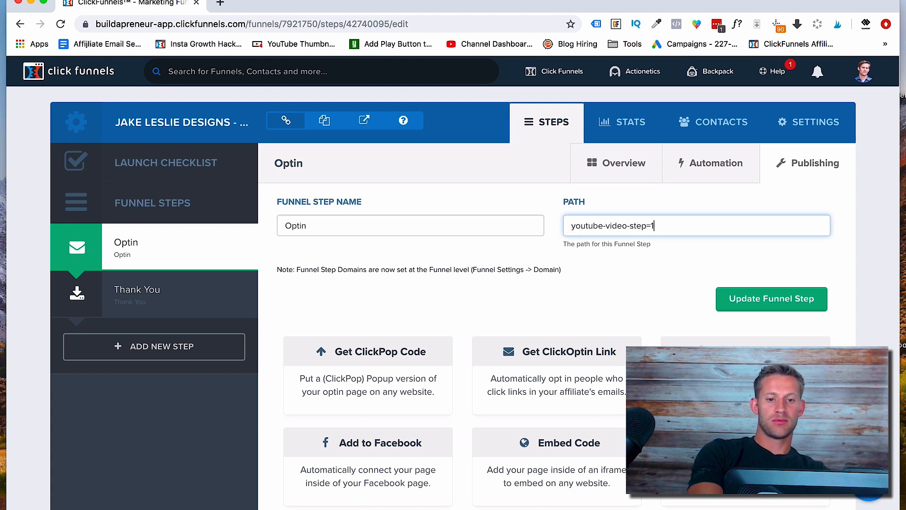
pyautogui.click(743, 299)
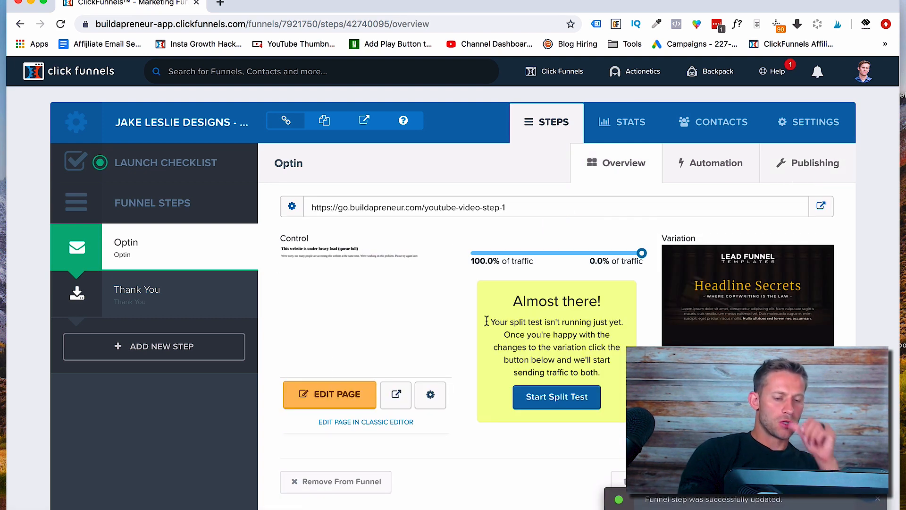
# Step: Check the Optin step's URL and the control page's name and path in its split-test settings, leaving them unedited
pyautogui.moveTo(310, 206); pyautogui.dragTo(480, 207)
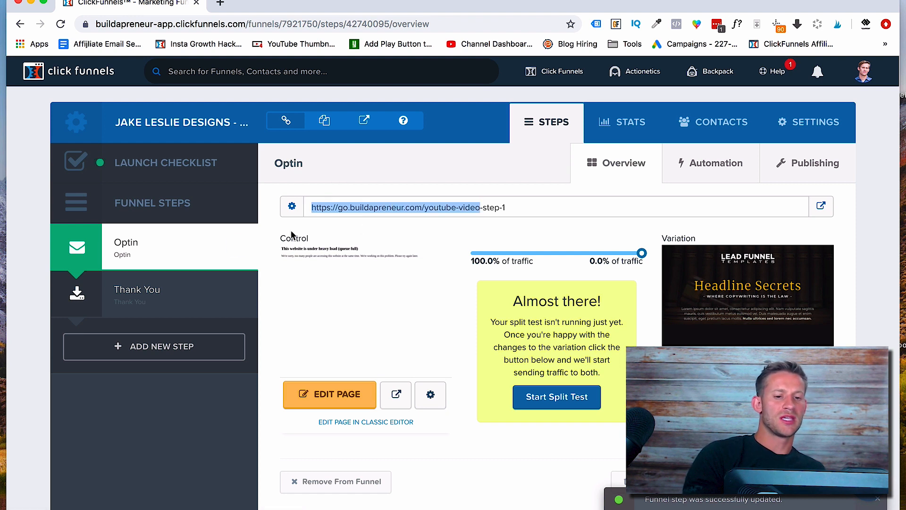
pyautogui.moveTo(384, 344)
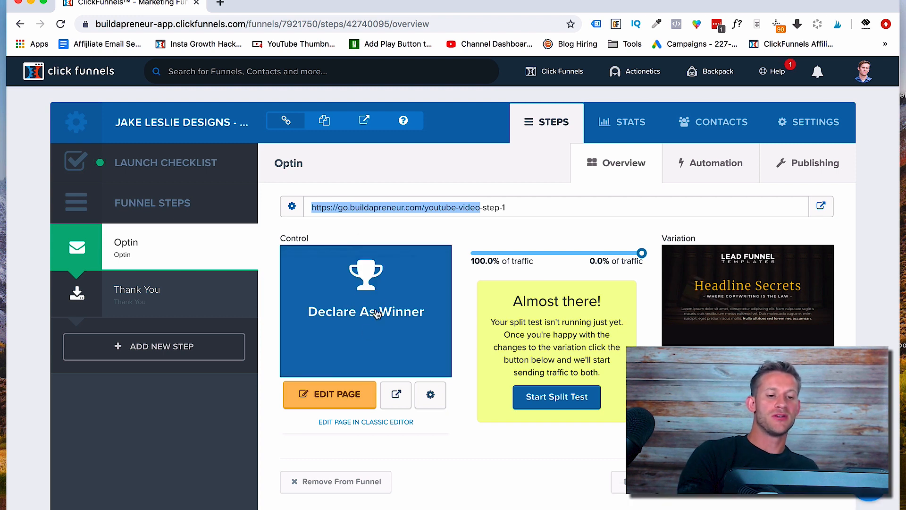
pyautogui.moveTo(678, 316)
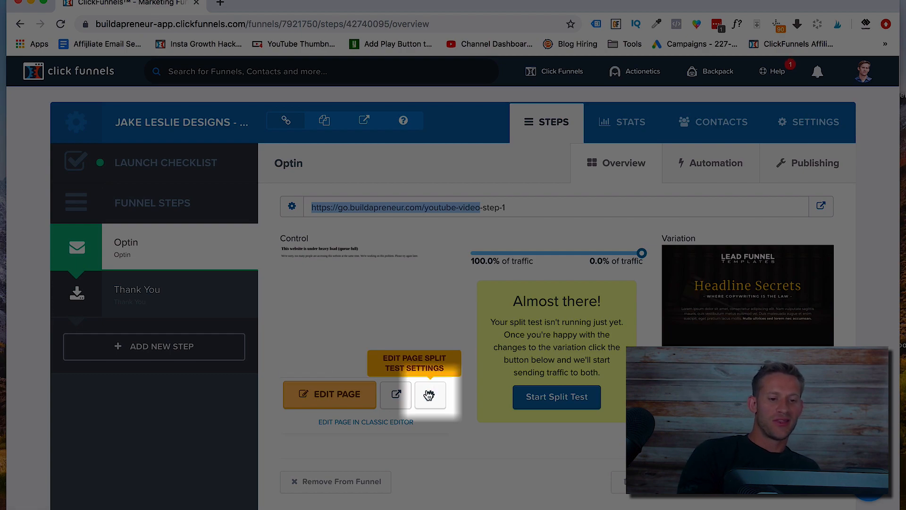
pyautogui.click(429, 395)
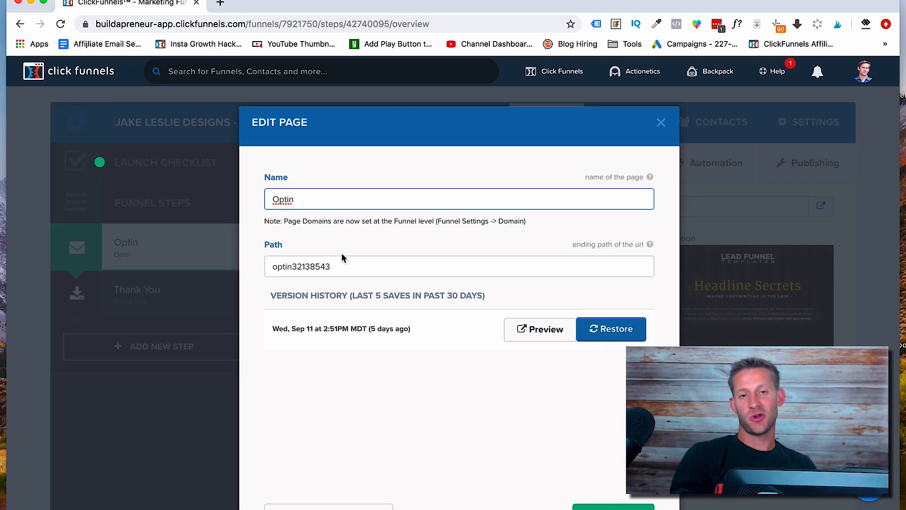
pyautogui.click(661, 123)
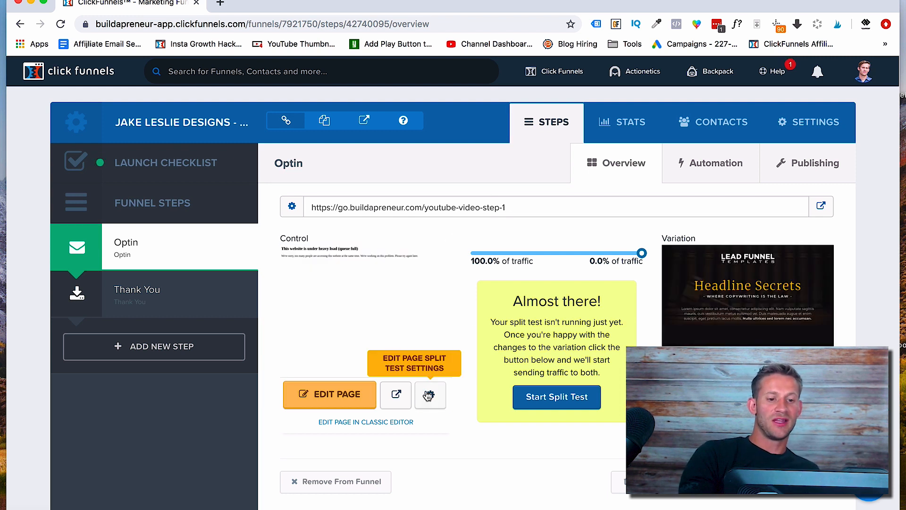
# Step: Change the path of the Optin step's control page to step-1-v-1 and update the page
pyautogui.click(428, 395)
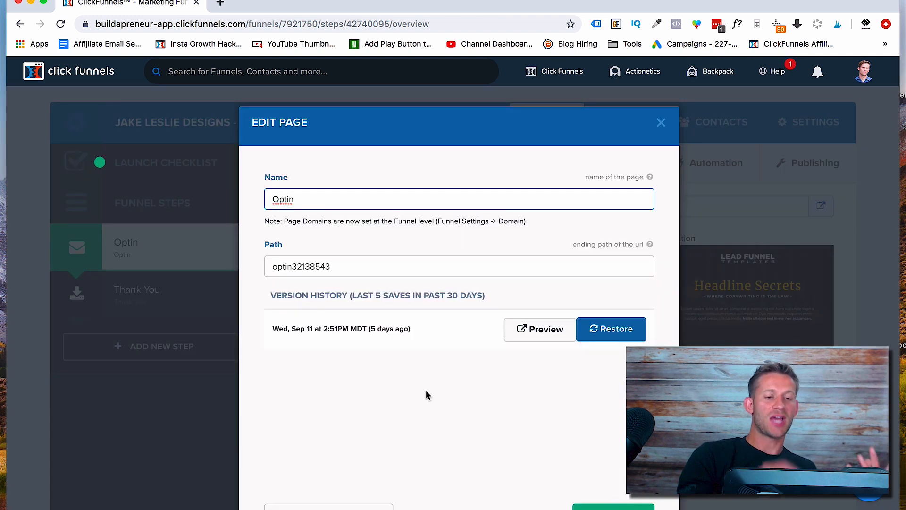
pyautogui.moveTo(328, 265); pyautogui.dragTo(249, 259)
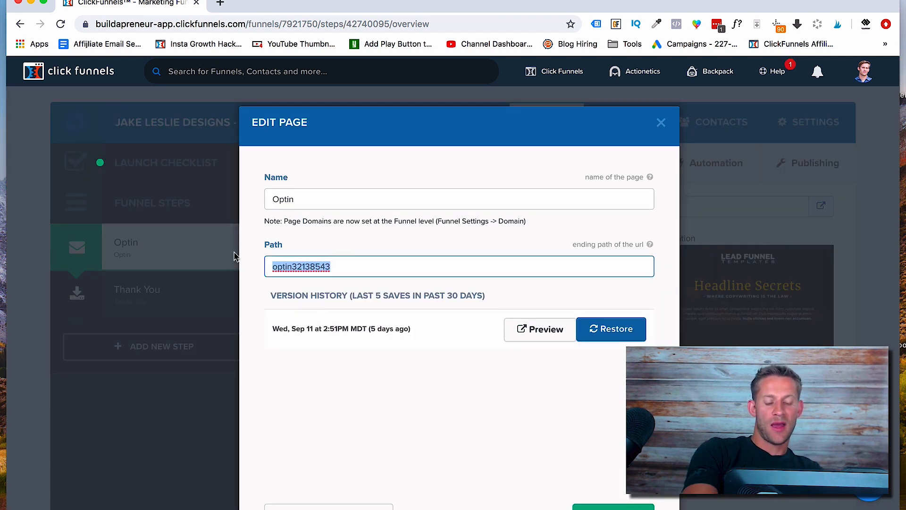
pyautogui.write('step-1-v-1')
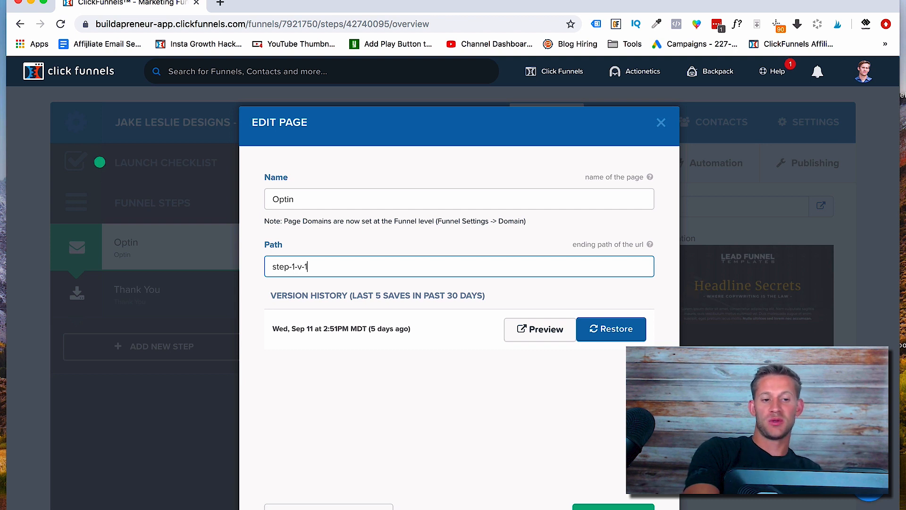
pyautogui.scroll(-1, 563, 459)
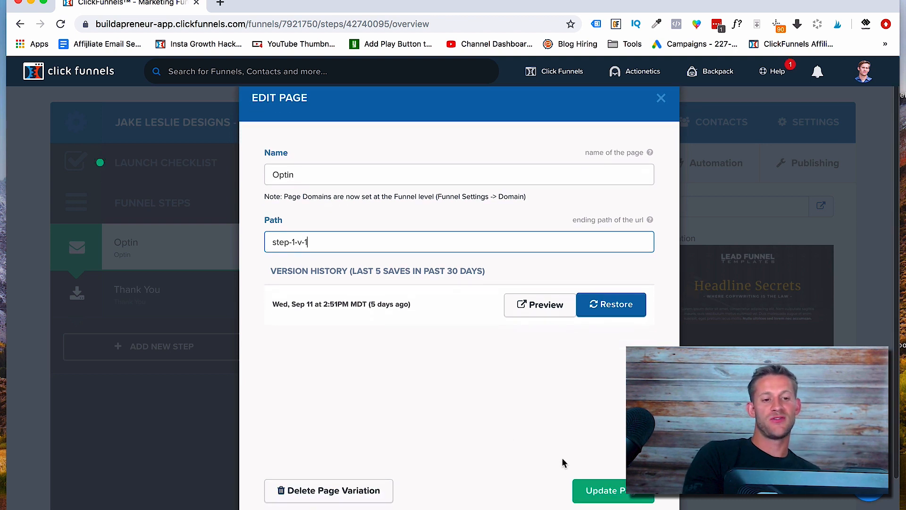
pyautogui.click(606, 492)
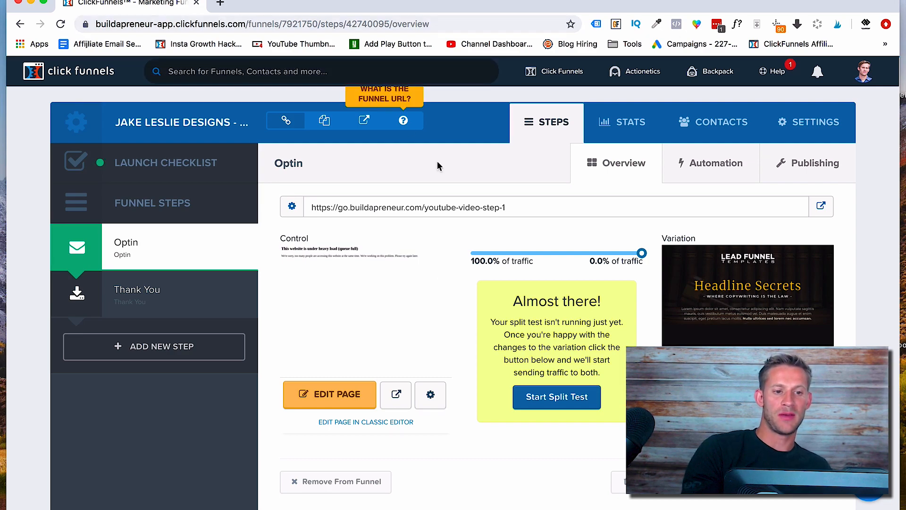
# Step: Copy the Optin step's URL, load it in an incognito window to check the path of the page it leads to, and close the window
pyautogui.tripleClick(418, 202)
pyautogui.press('super+c')
pyautogui.click(87, 0)
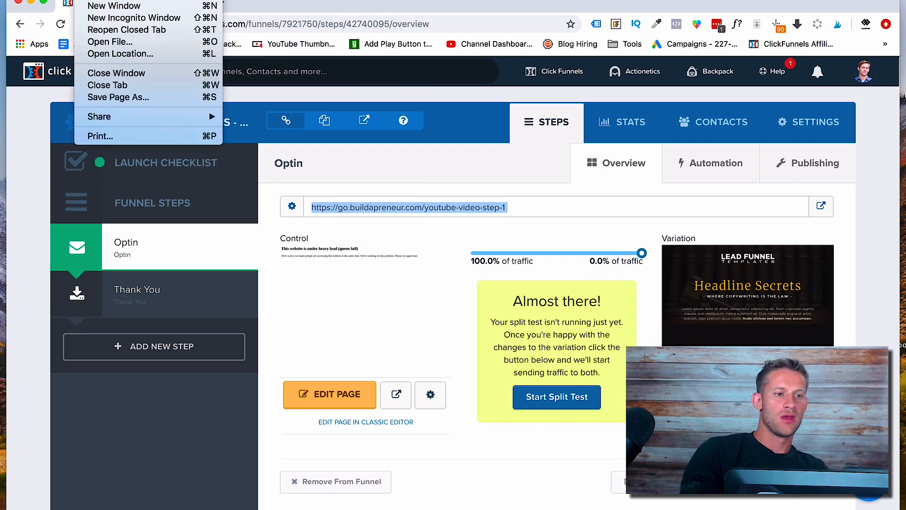
pyautogui.click(90, 16)
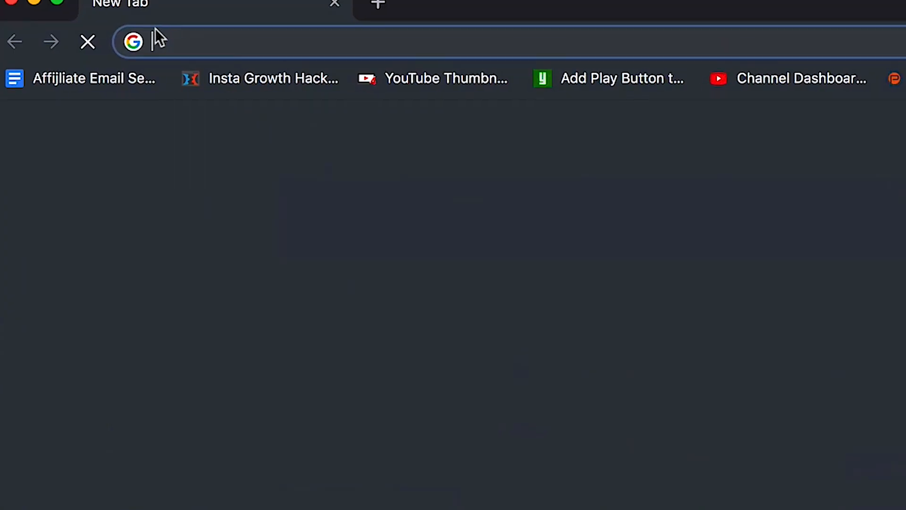
pyautogui.press('super+v')
pyautogui.press('Return')
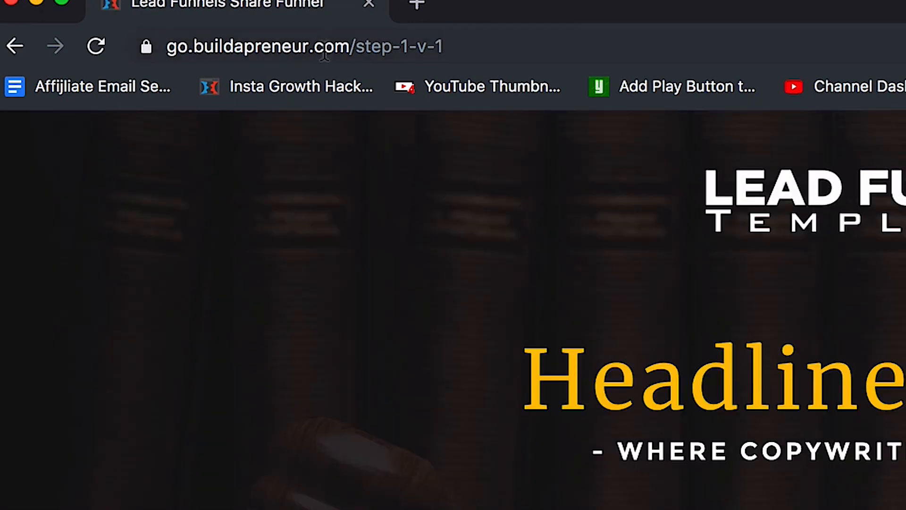
pyautogui.moveTo(350, 46); pyautogui.dragTo(494, 47)
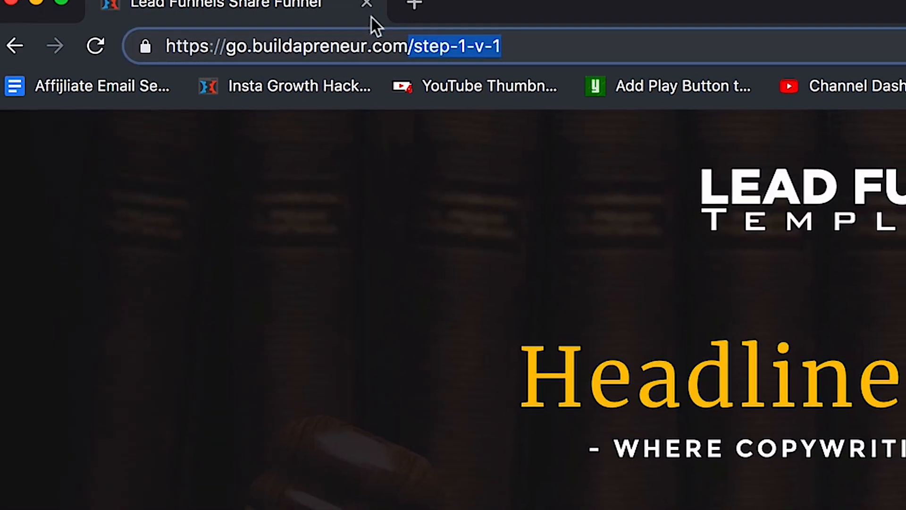
pyautogui.click(369, 4)
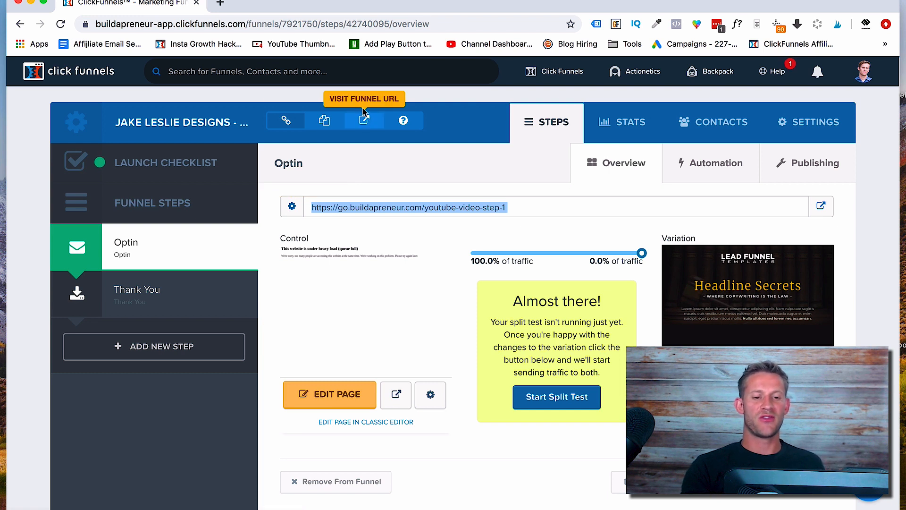
pyautogui.click(437, 207)
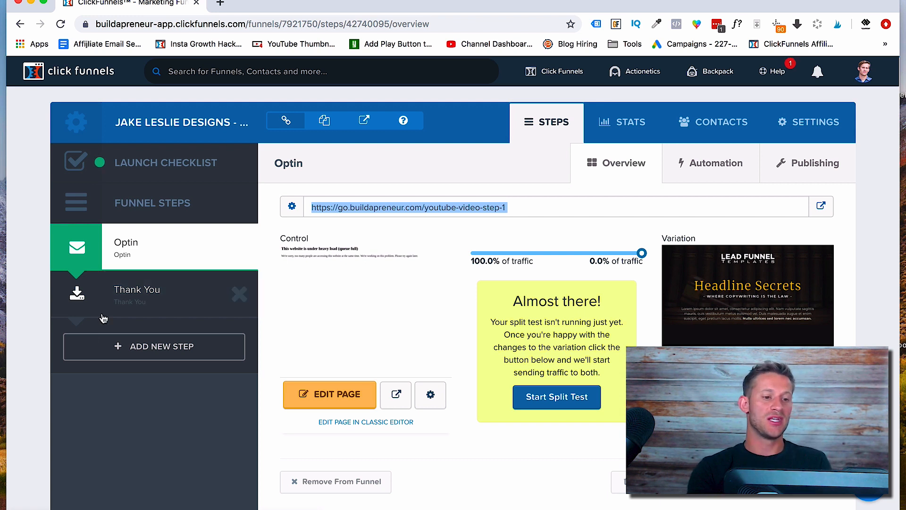
# Step: Create a new funnel step named "make it up" with the path make-up-path
pyautogui.click(131, 349)
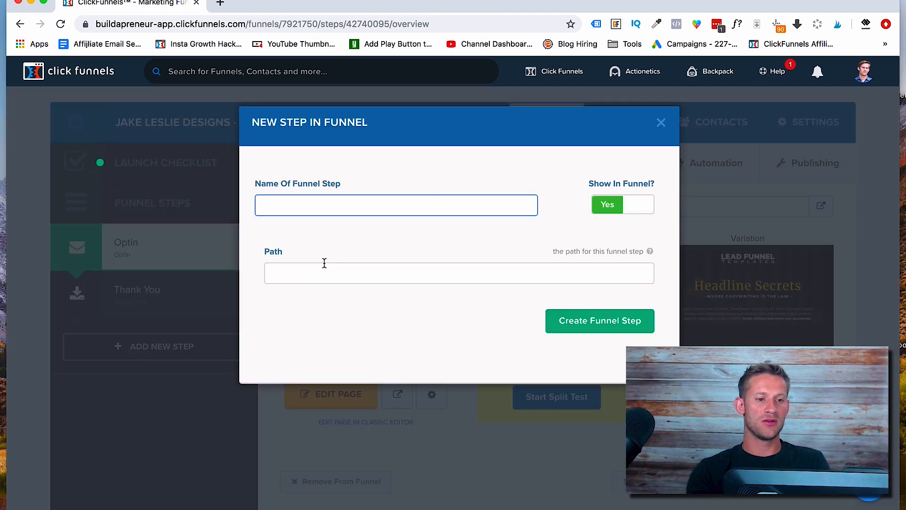
pyautogui.write('make it up')
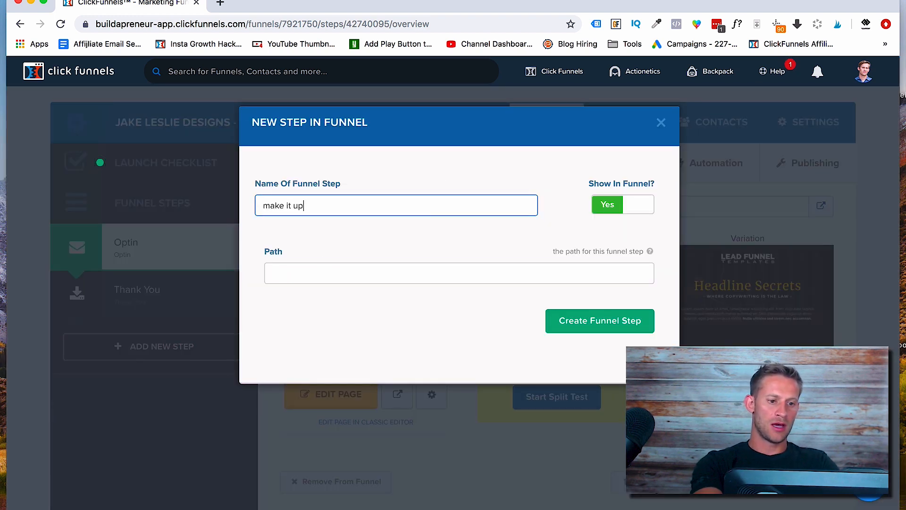
pyautogui.click(437, 268)
pyautogui.write('make it u')
pyautogui.press('BackSpace')
pyautogui.press('BackSpace')
pyautogui.write('-up')
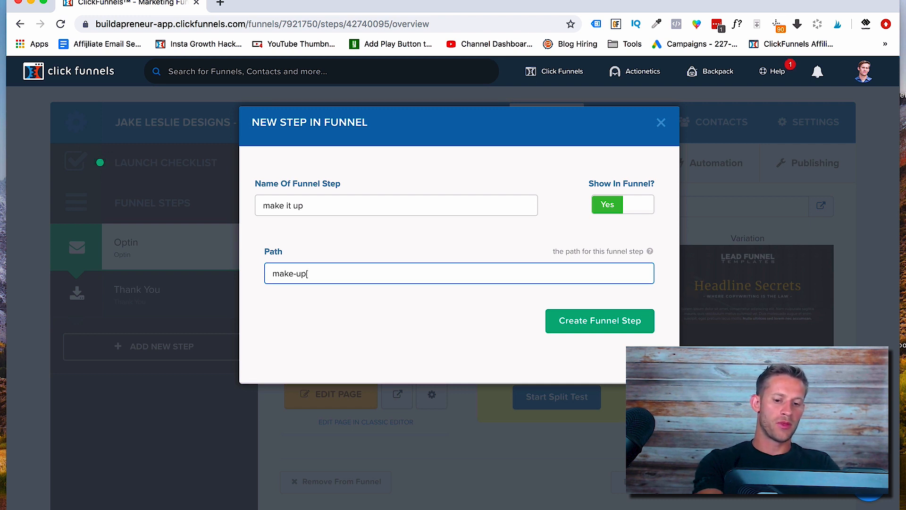
pyautogui.write('path')
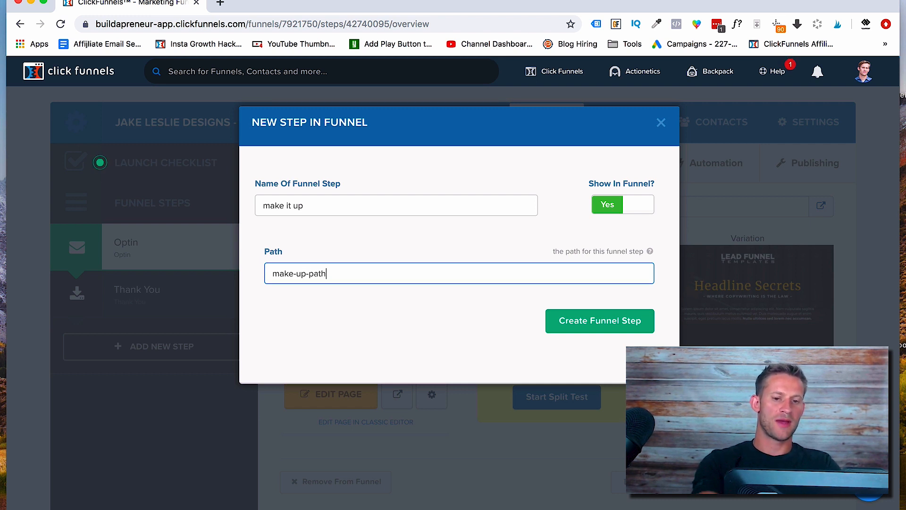
pyautogui.click(596, 330)
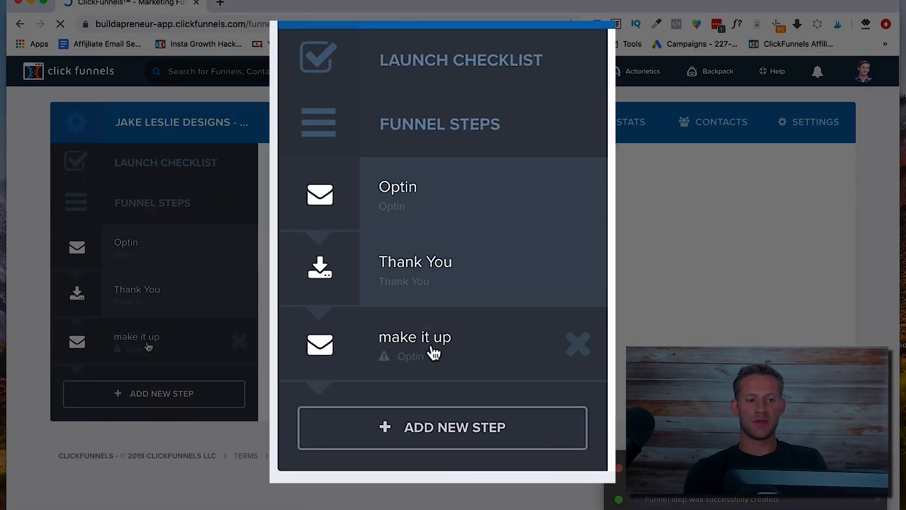
# Step: Open the "make it up" step, browse the template categories and choose the Wabash Two Step - Order Form template from the order forms
pyautogui.click(149, 351)
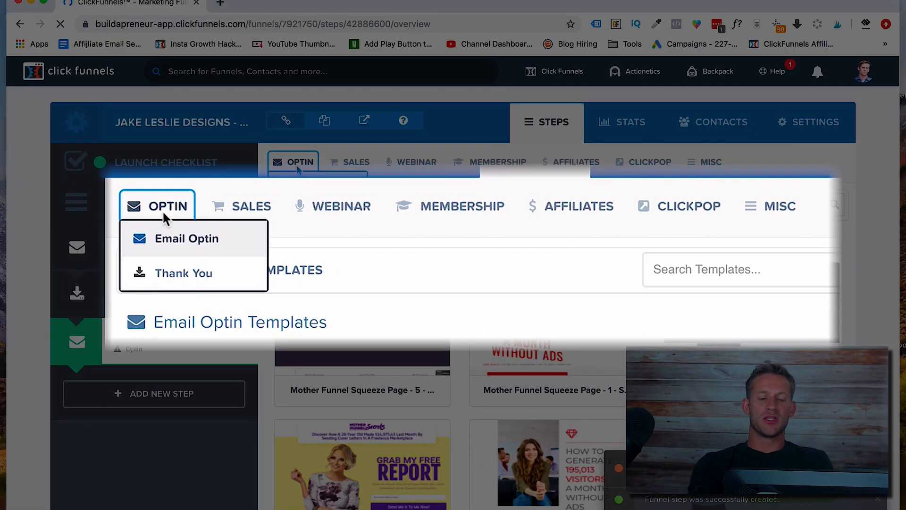
pyautogui.moveTo(369, 170)
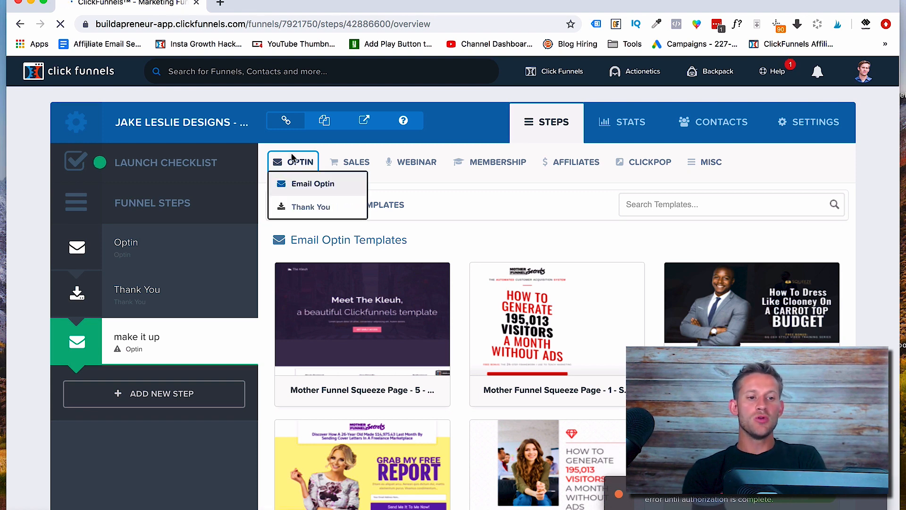
pyautogui.moveTo(341, 164)
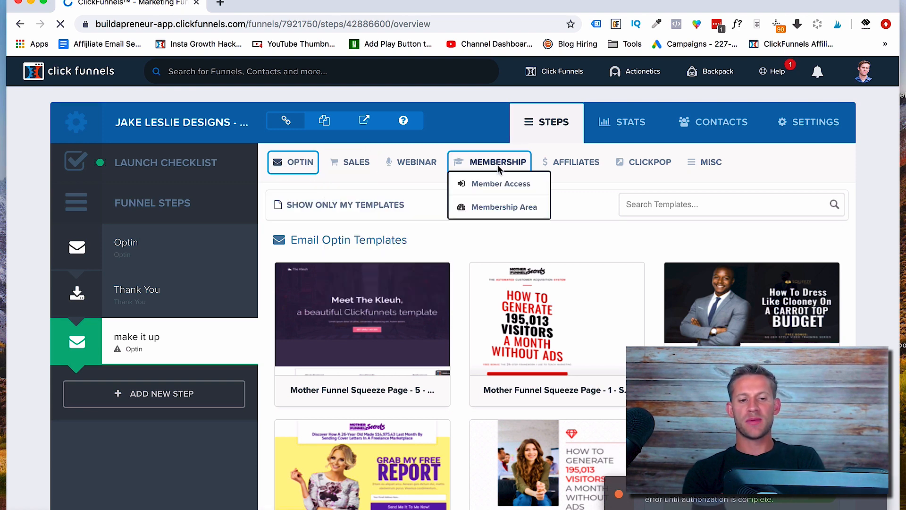
pyautogui.moveTo(299, 169)
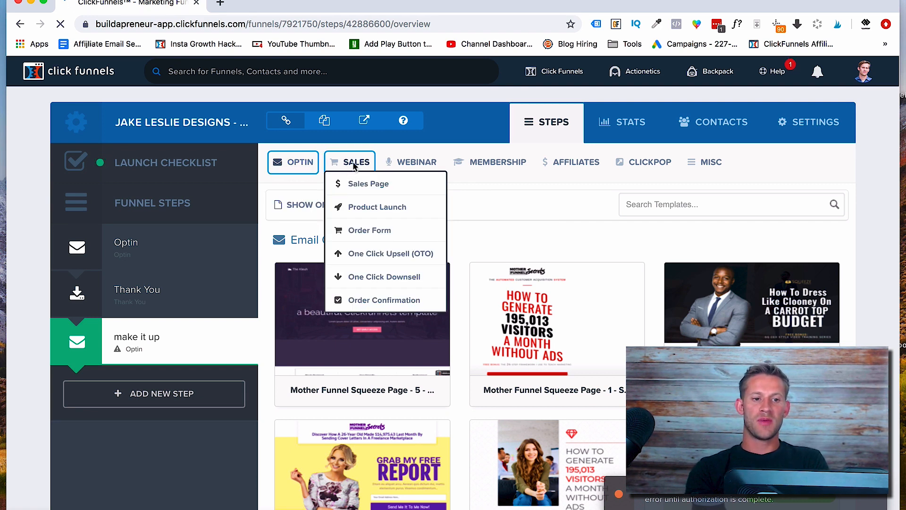
pyautogui.click(364, 231)
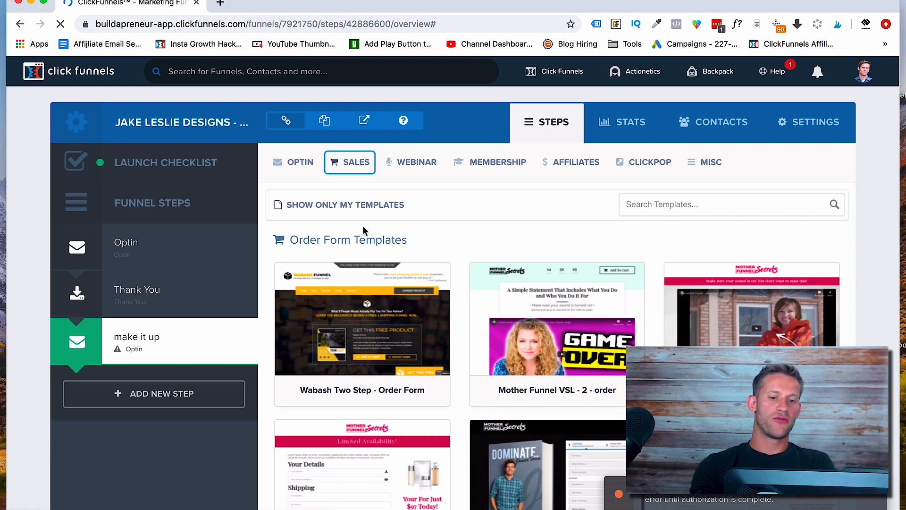
pyautogui.scroll(-1, 460, 336)
pyautogui.click(380, 287)
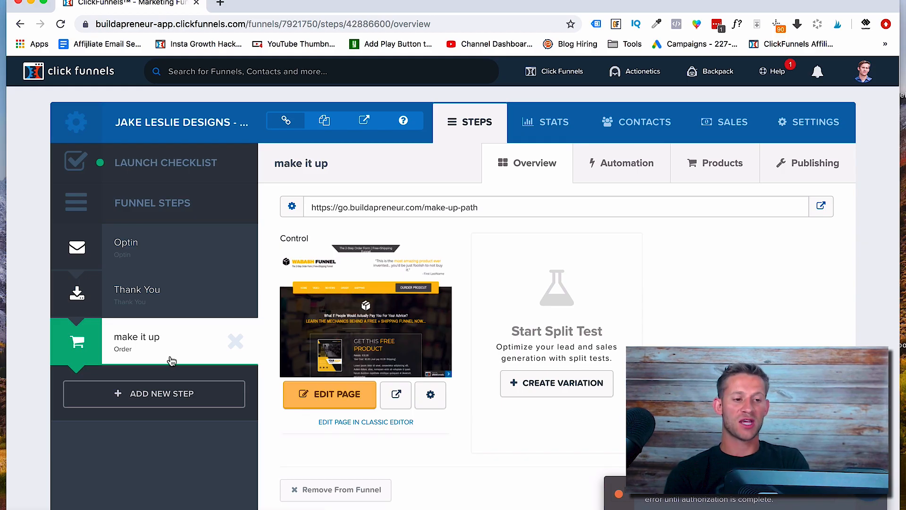
# Step: Open the Optin step's control page in the page editor and look through its sections
pyautogui.click(161, 254)
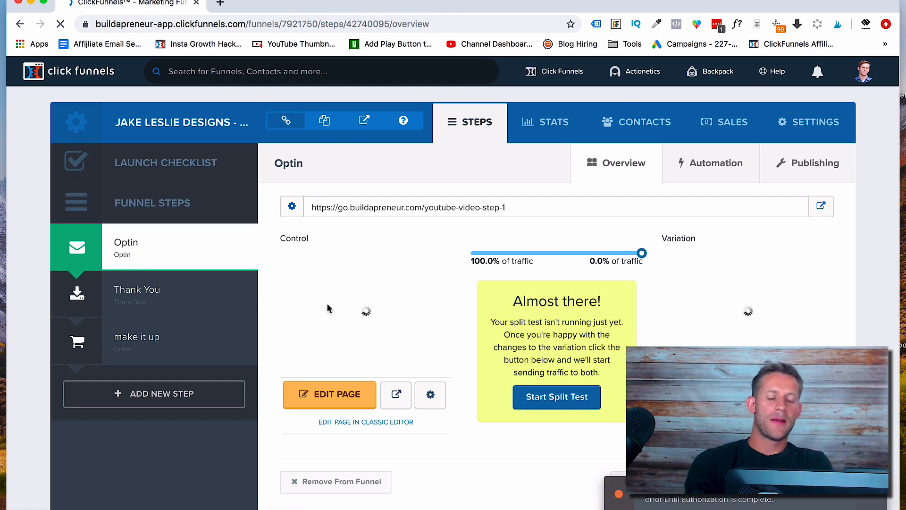
pyautogui.click(334, 405)
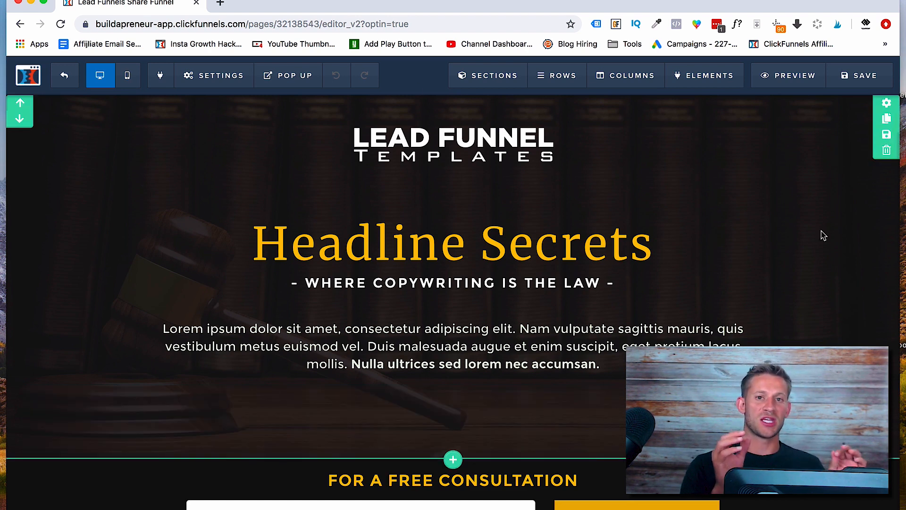
pyautogui.scroll(-4, 822, 235)
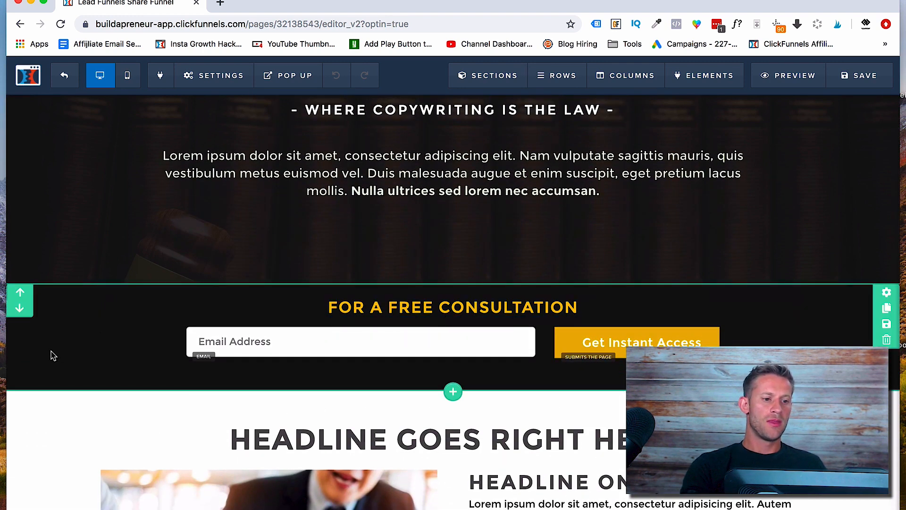
pyautogui.scroll(-4, 55, 381)
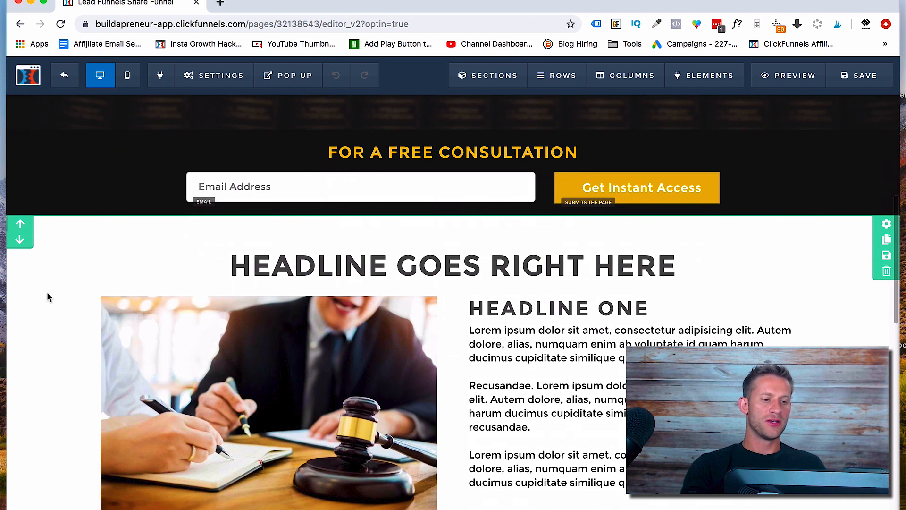
pyautogui.scroll(8, 47, 296)
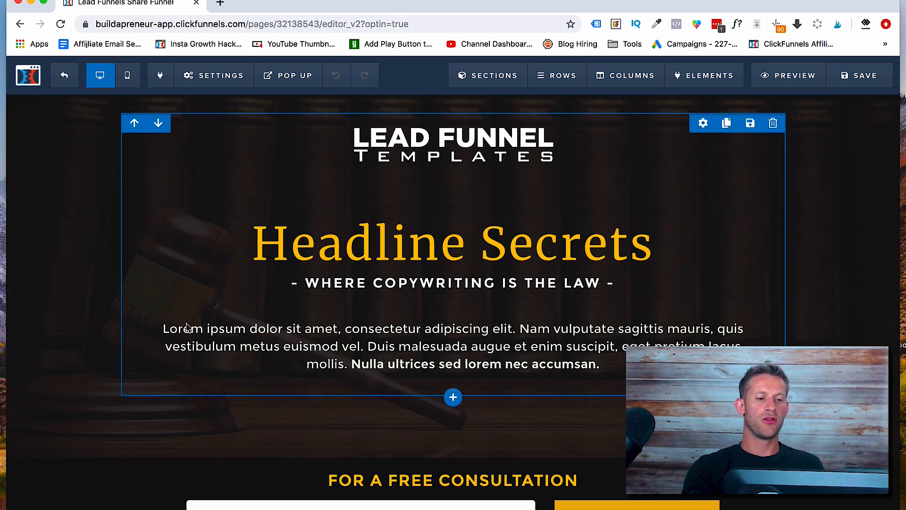
# Step: Add a three-column row directly below the email field and Get Instant Access button
pyautogui.scroll(-3, 187, 326)
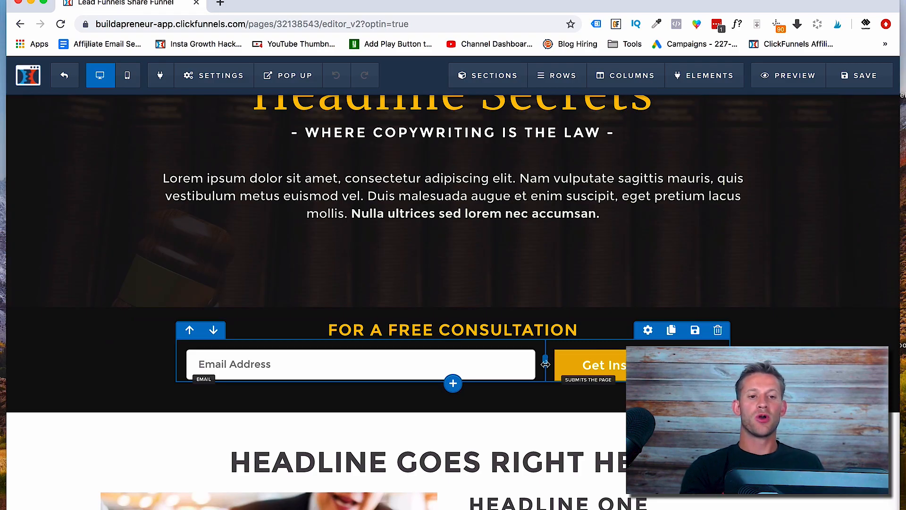
pyautogui.click(455, 381)
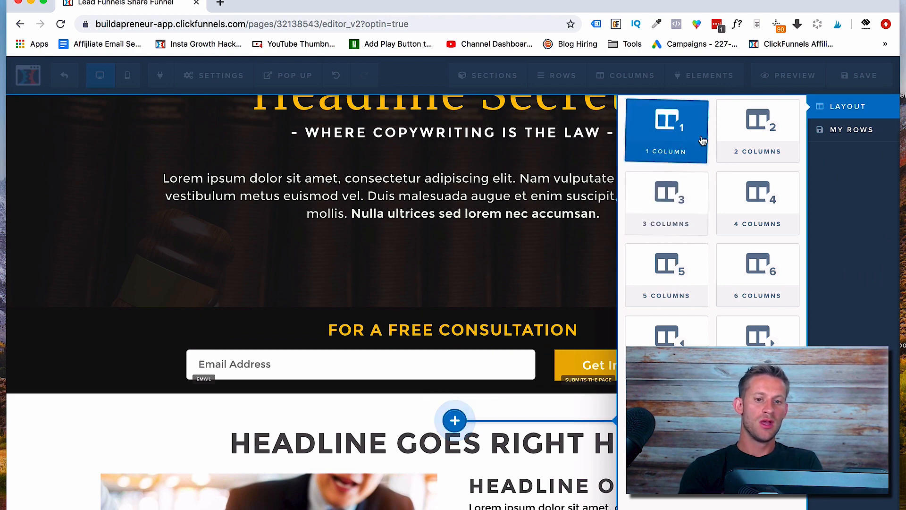
pyautogui.click(678, 229)
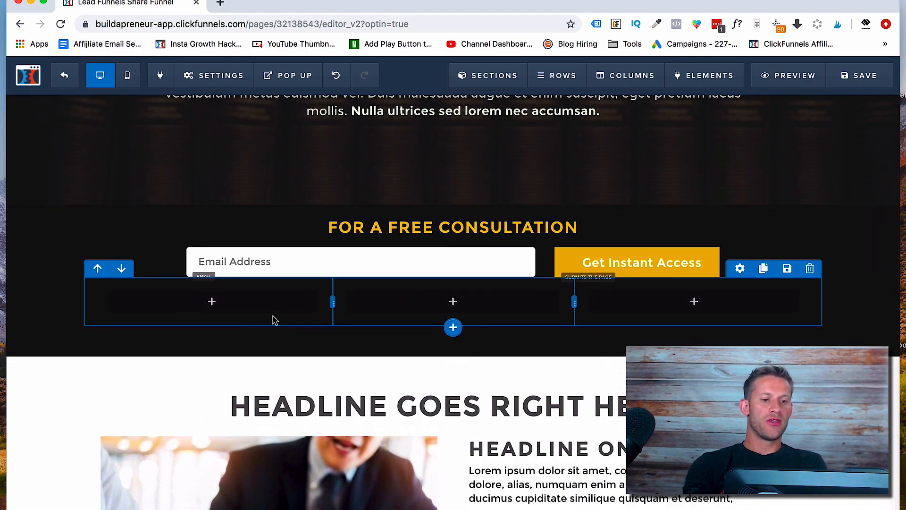
pyautogui.moveTo(643, 316)
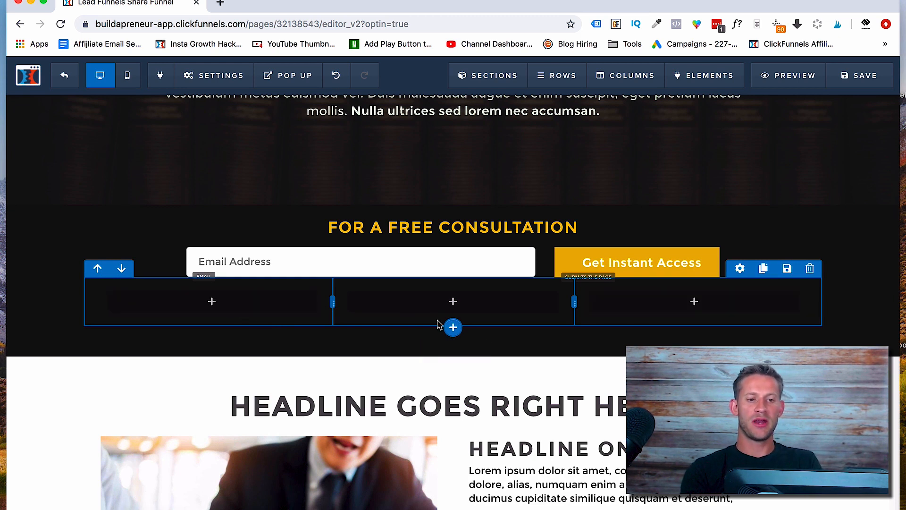
pyautogui.moveTo(724, 307)
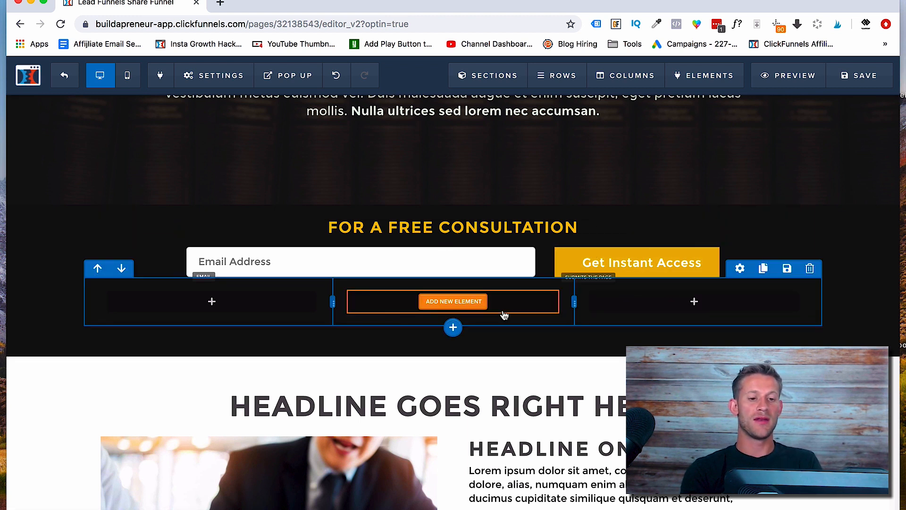
# Step: Resize the new row's columns by widening the middle one on both sides, then moving both dividers back inward
pyautogui.moveTo(325, 301); pyautogui.dragTo(255, 300)
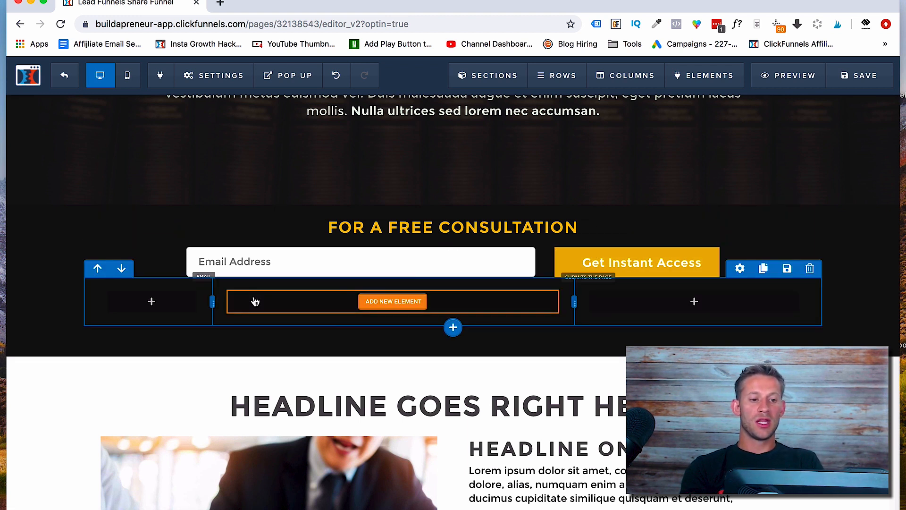
pyautogui.moveTo(572, 299); pyautogui.dragTo(694, 313)
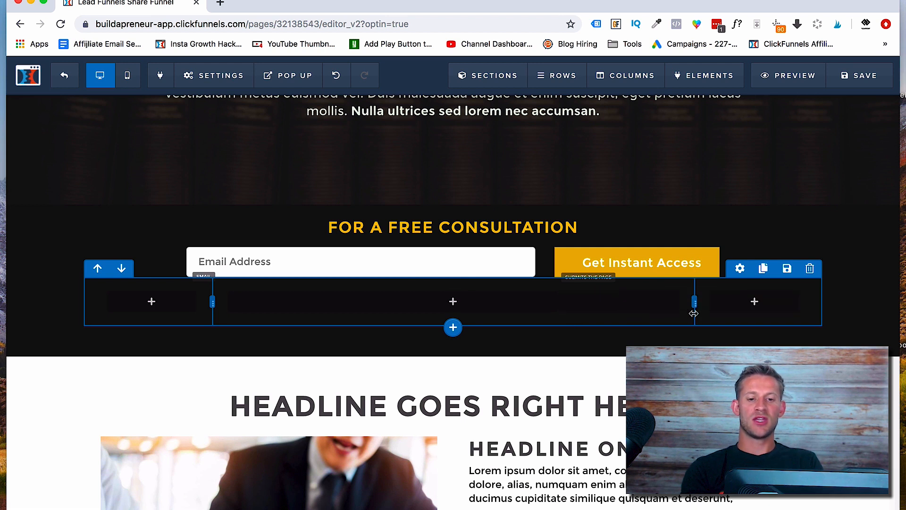
pyautogui.moveTo(213, 301); pyautogui.dragTo(299, 309)
pyautogui.moveTo(695, 302); pyautogui.dragTo(625, 292)
# Step: Look over the headline and consultation sections, then make the browser window slightly narrower
pyautogui.scroll(5, 508, 287)
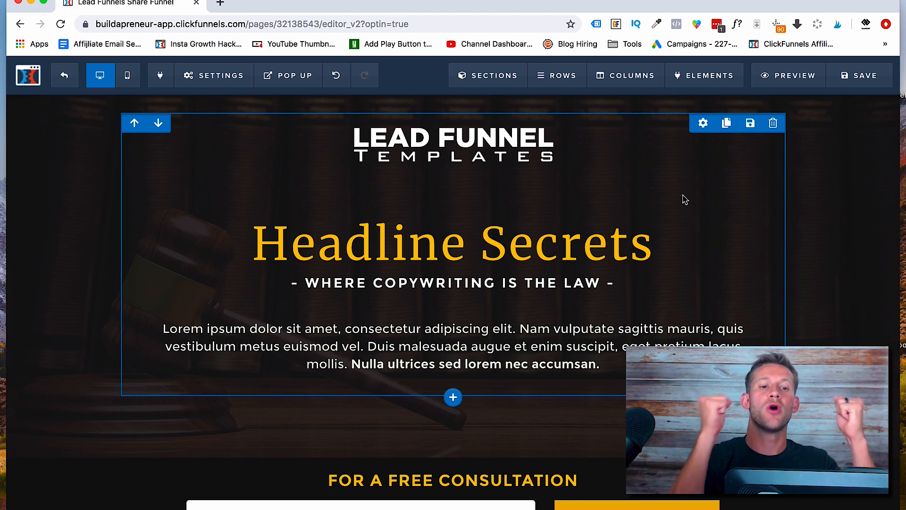
pyautogui.scroll(-3, 552, 236)
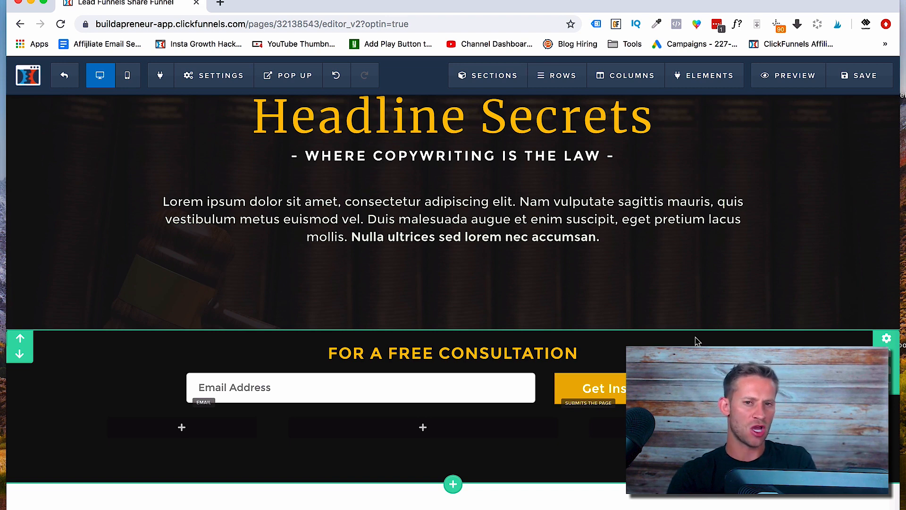
pyautogui.scroll(3, 621, 334)
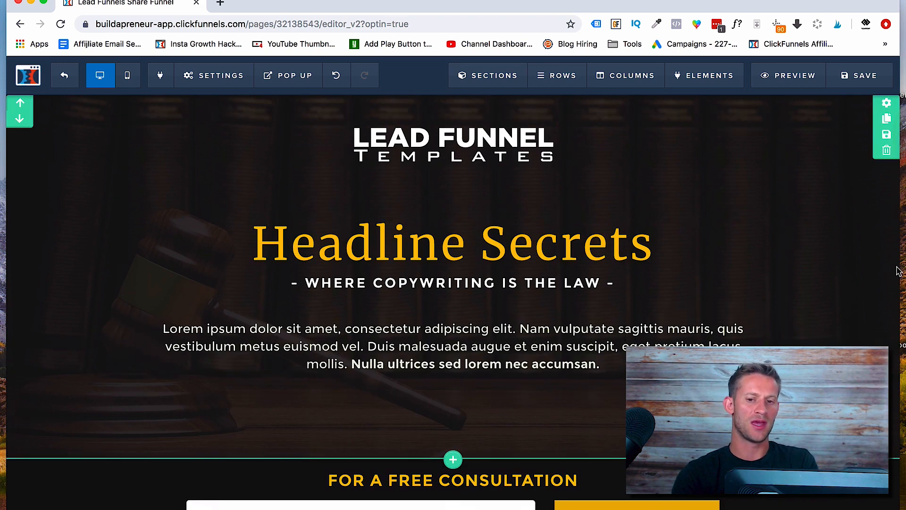
pyautogui.moveTo(899, 266); pyautogui.dragTo(862, 306)
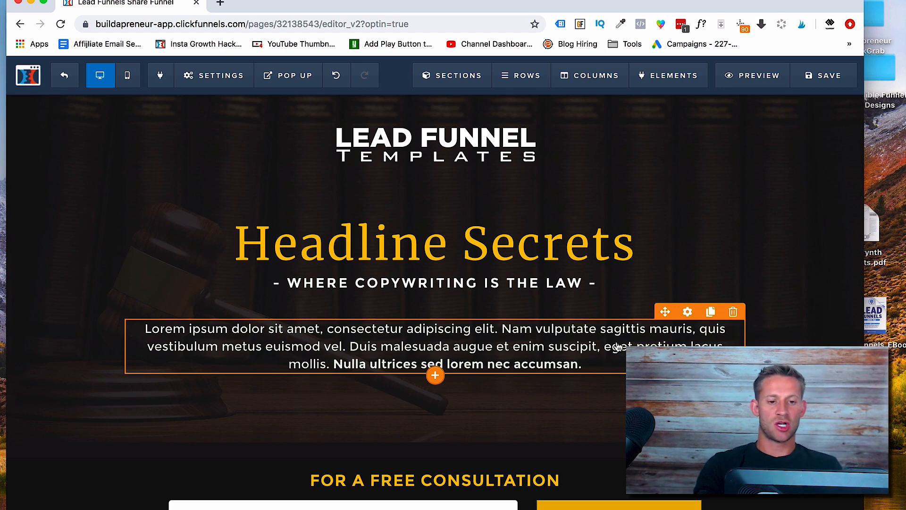
# Step: Look over the opt-in page from header to footer and the editor's section, row and element options
pyautogui.scroll(-2, 615, 282)
pyautogui.scroll(2, 607, 224)
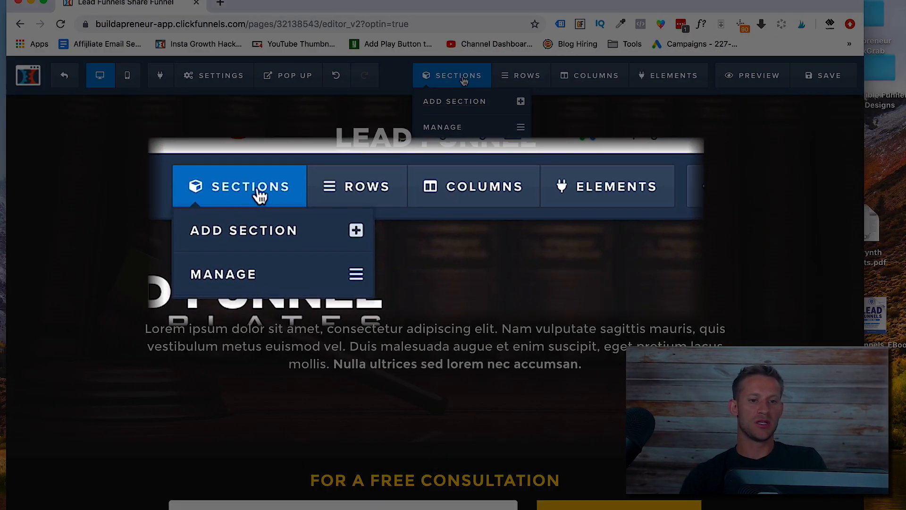
pyautogui.moveTo(526, 78)
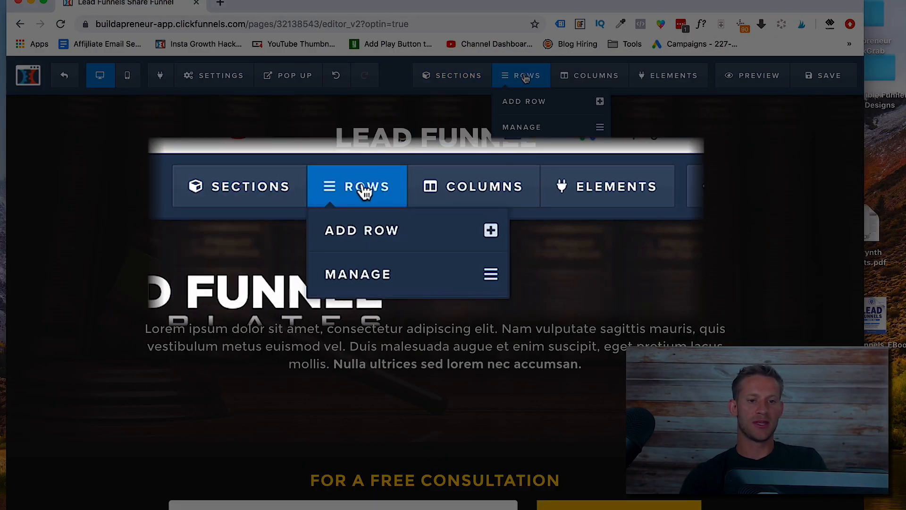
pyautogui.moveTo(666, 85)
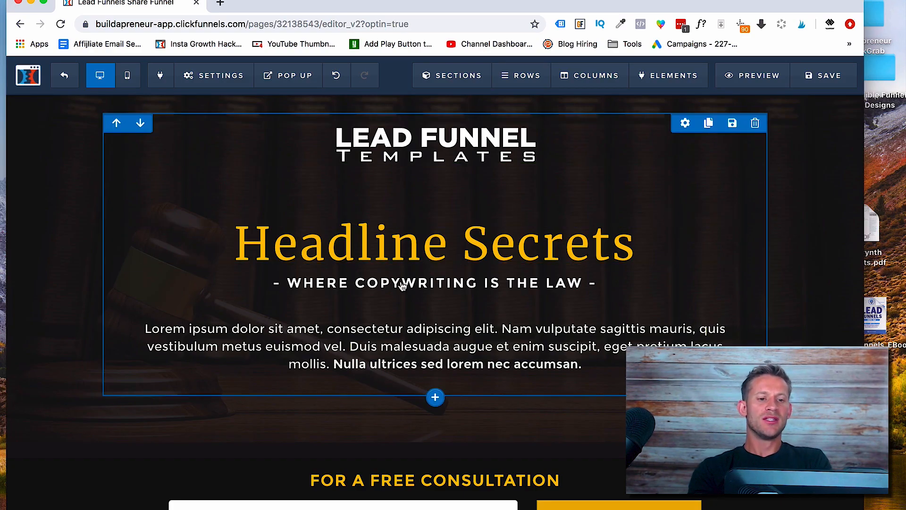
pyautogui.scroll(-5, 401, 270)
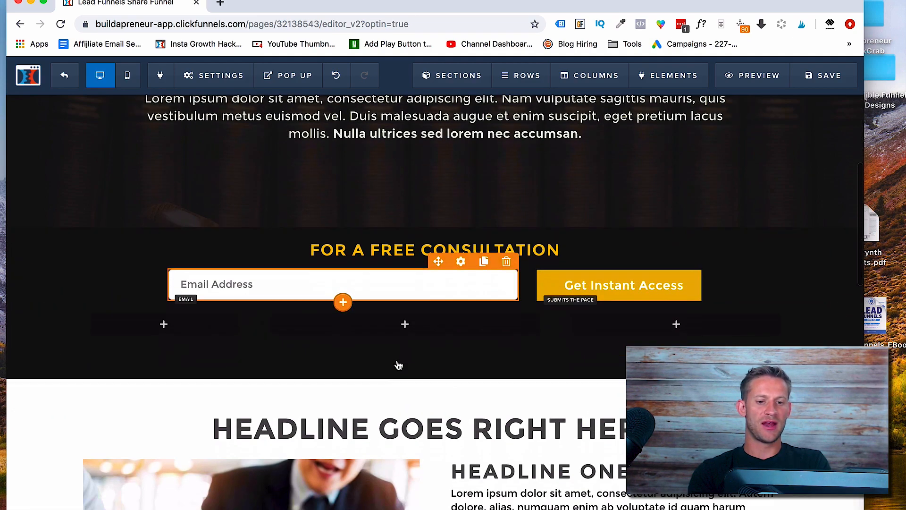
pyautogui.scroll(-6, 388, 321)
pyautogui.scroll(-10, 364, 291)
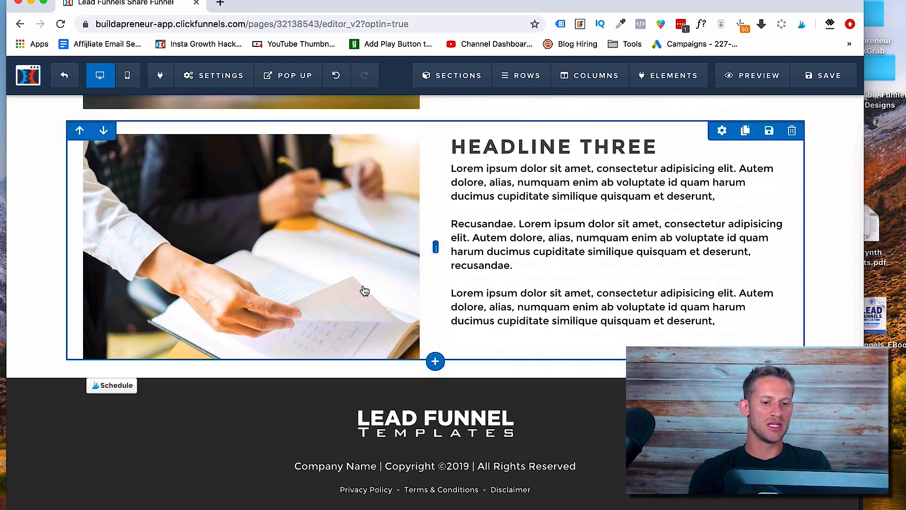
pyautogui.scroll(20, 365, 290)
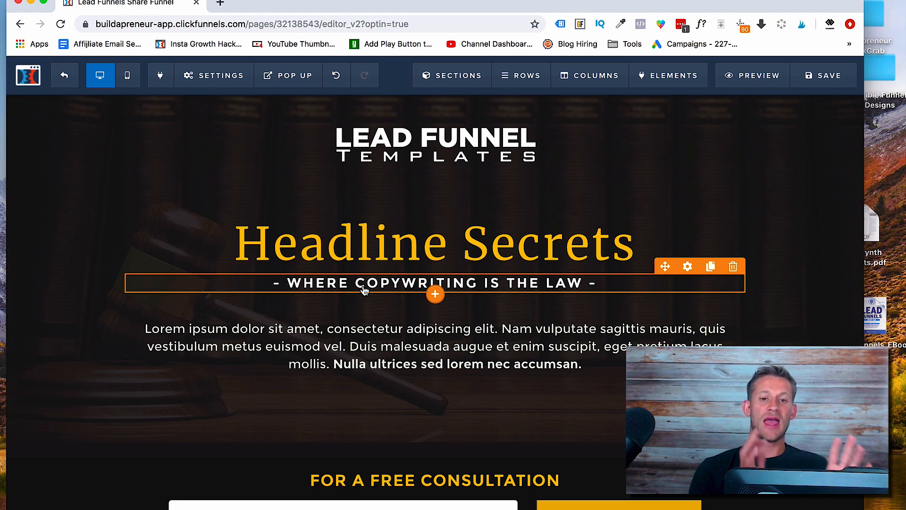
# Step: Add a Countdown 2.0 element directly below the "Where Copywriting Is the Law" sub-headline
pyautogui.click(434, 296)
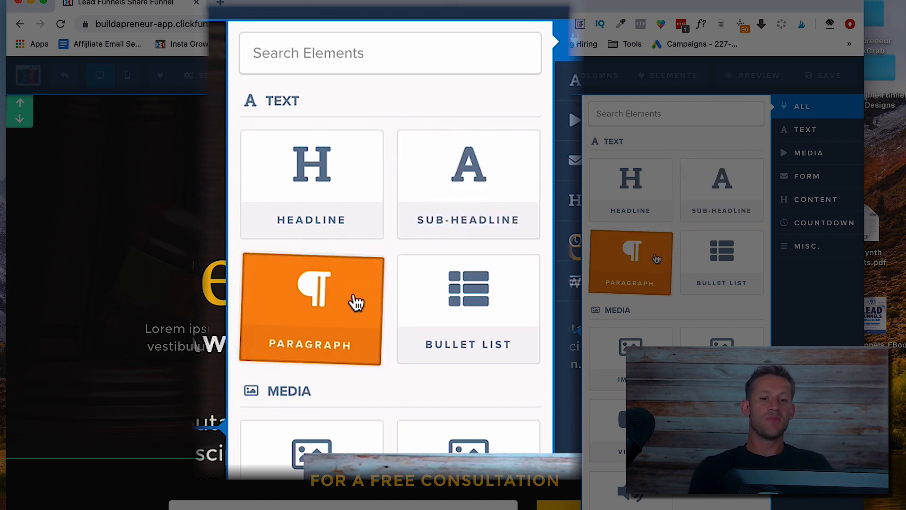
pyautogui.scroll(-5, 378, 368)
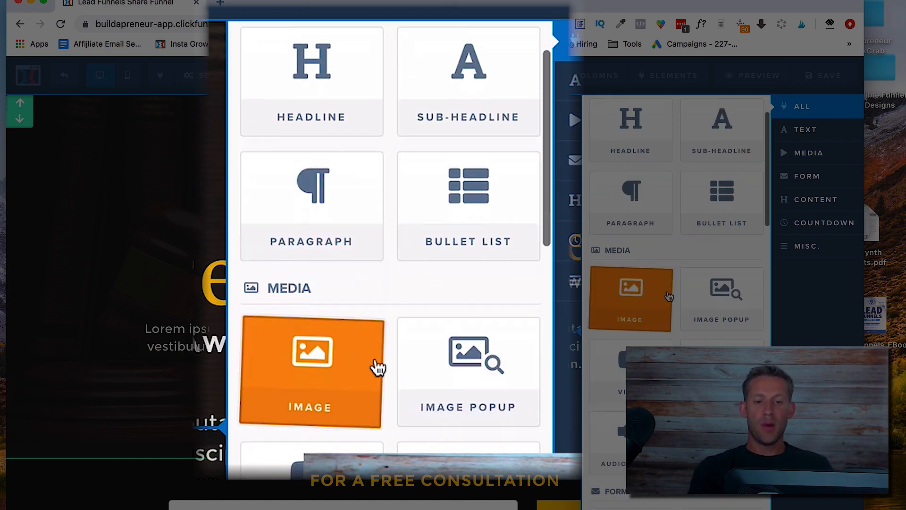
pyautogui.scroll(-5, 670, 296)
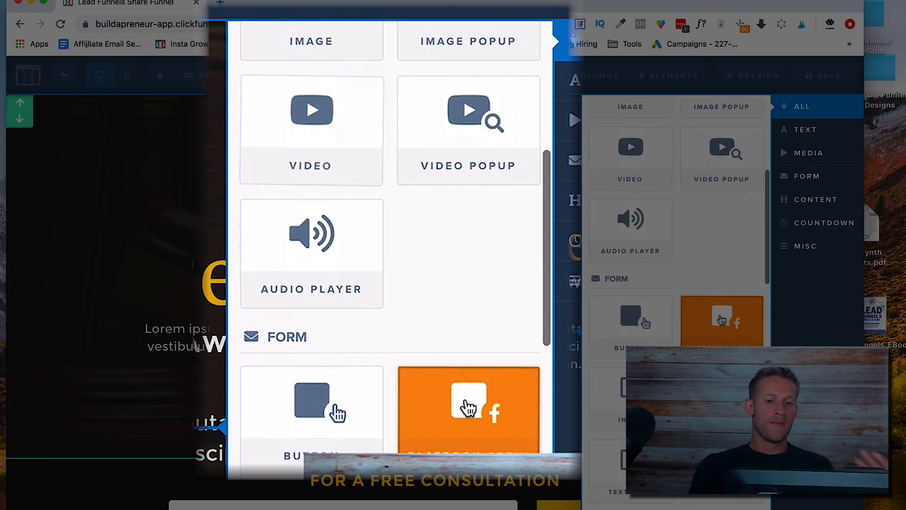
pyautogui.scroll(-5, 722, 321)
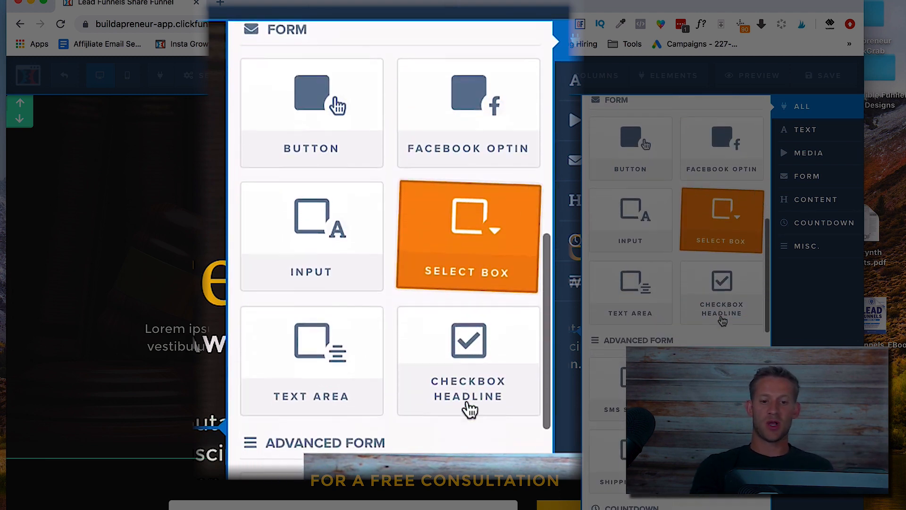
pyautogui.scroll(-3, 651, 283)
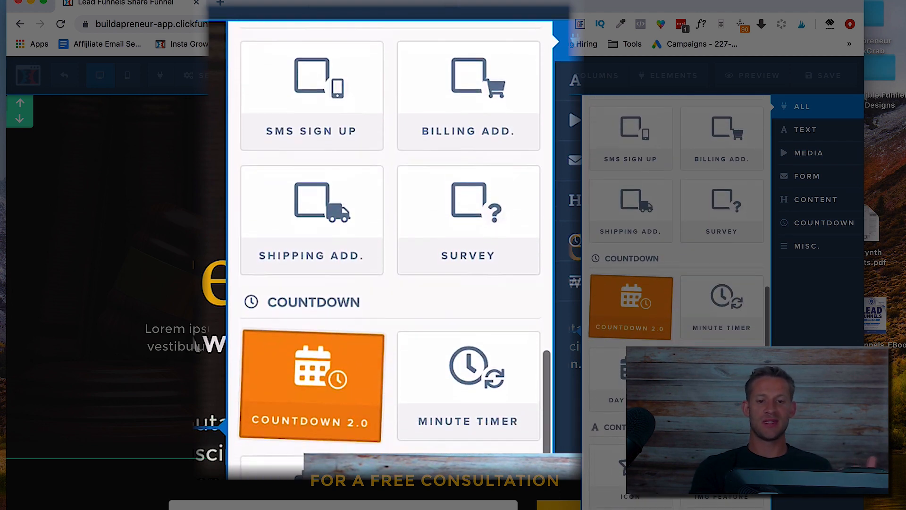
pyautogui.click(649, 313)
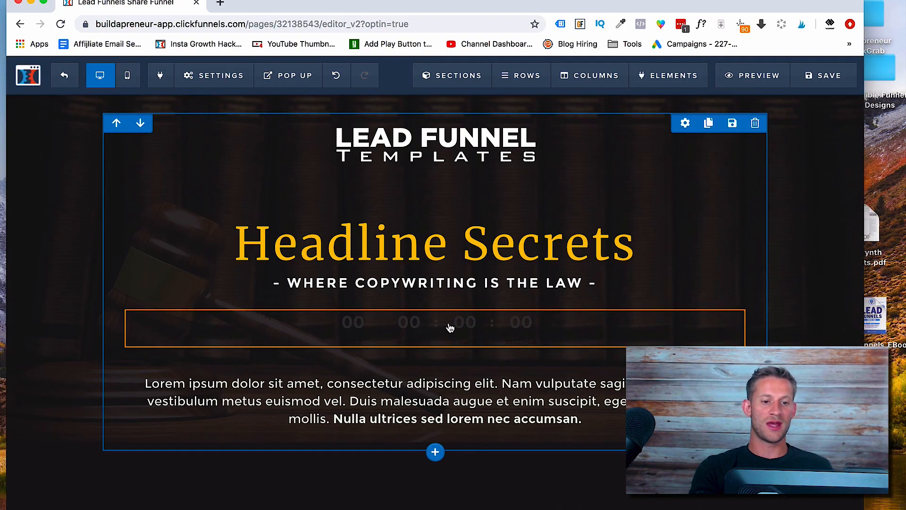
pyautogui.scroll(-5, 531, 396)
pyautogui.scroll(5, 531, 396)
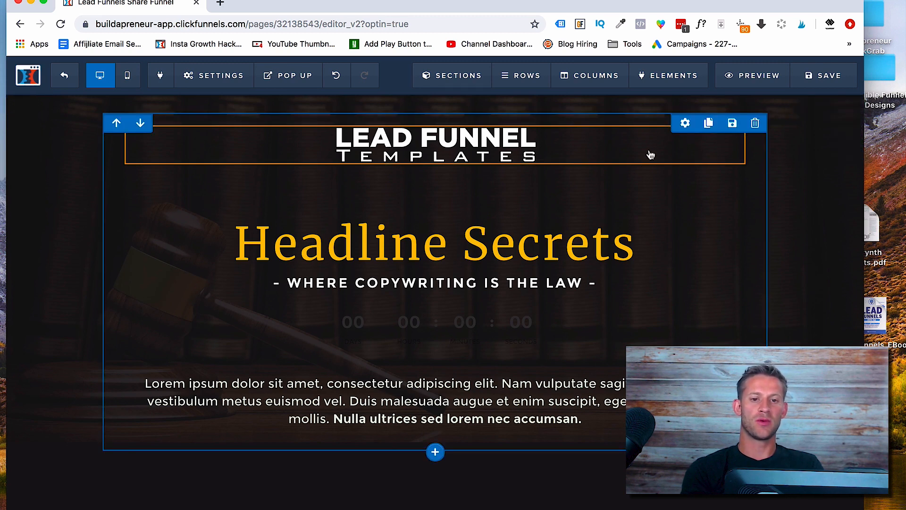
# Step: Remove the top section's dark background colour overlay entirely, and restore it at an opacity slightly lower than the original
pyautogui.scroll(-1, 617, 186)
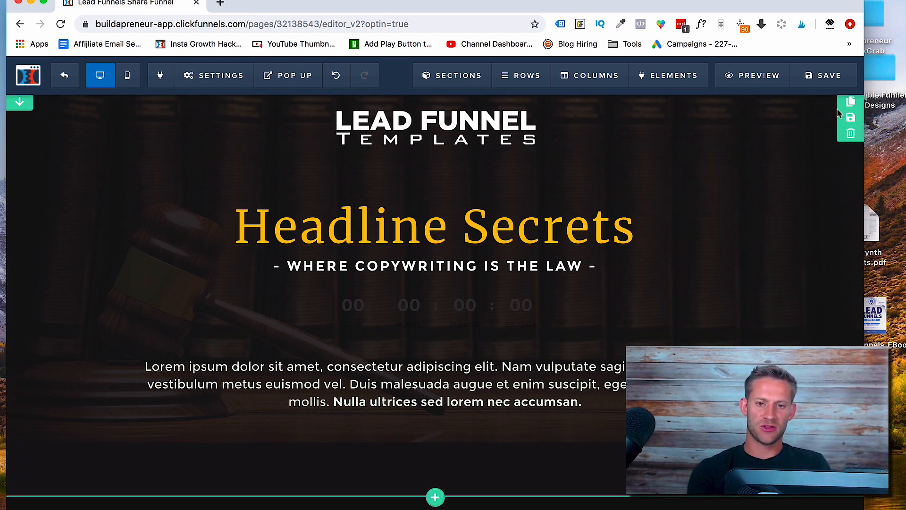
pyautogui.scroll(1, 849, 109)
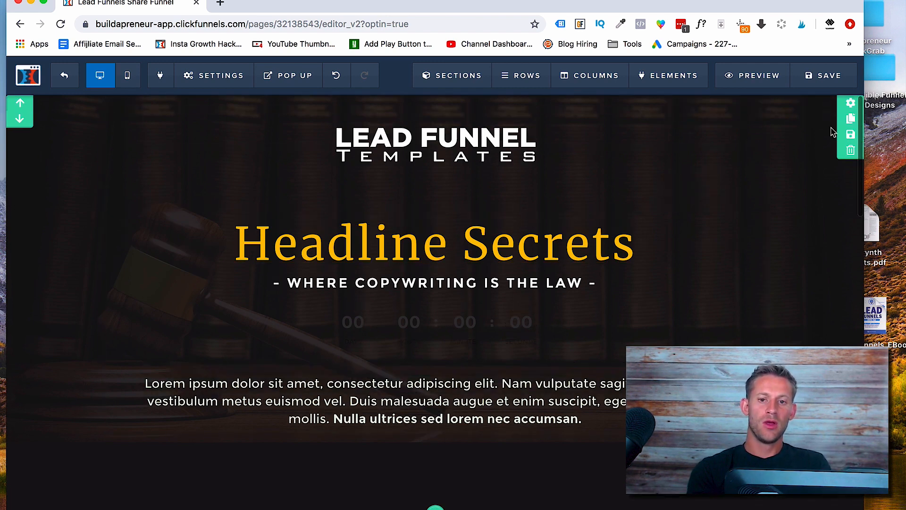
pyautogui.click(850, 103)
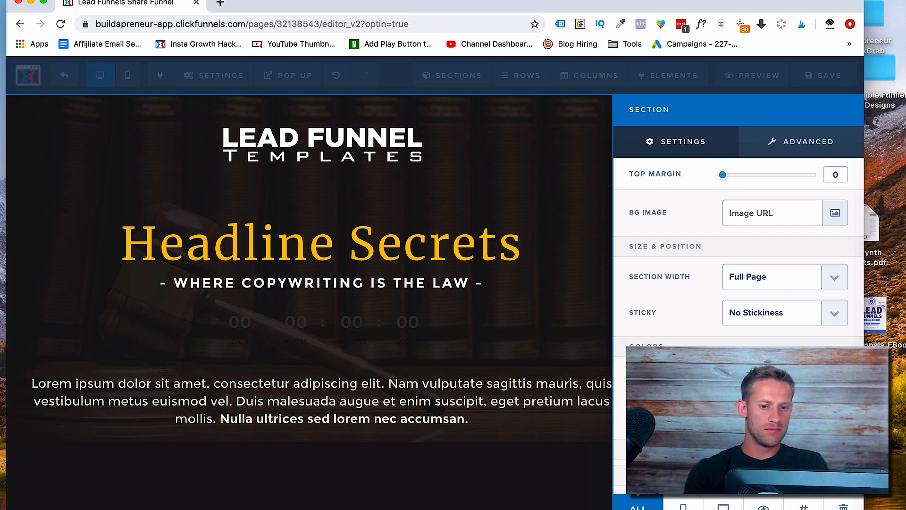
pyautogui.click(798, 378)
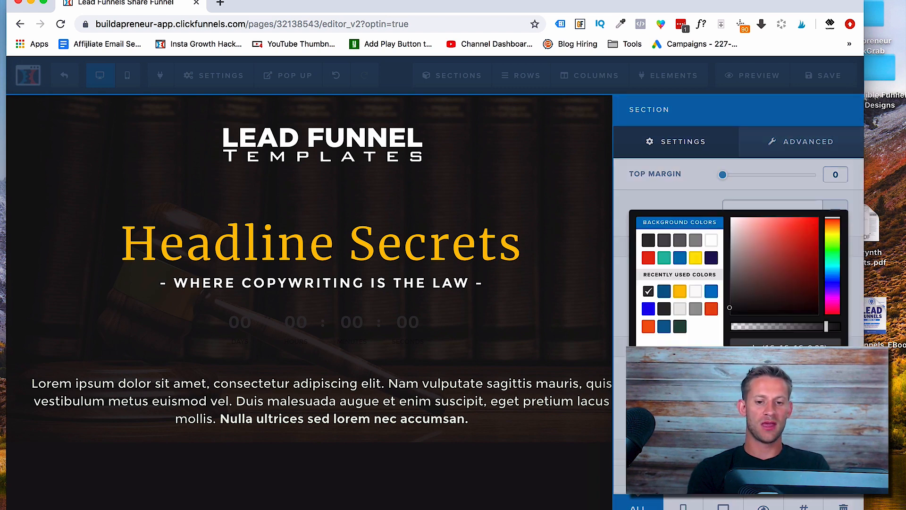
pyautogui.moveTo(827, 329); pyautogui.dragTo(682, 332)
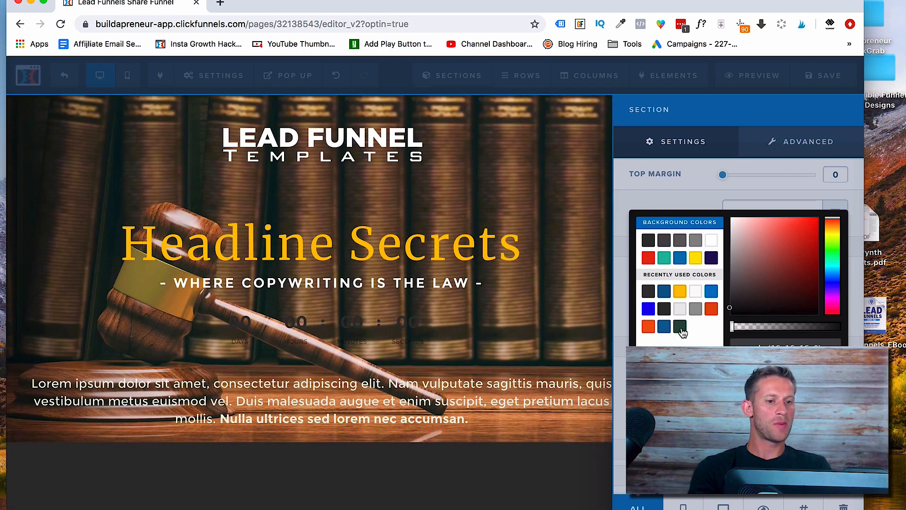
pyautogui.moveTo(754, 333); pyautogui.dragTo(818, 337)
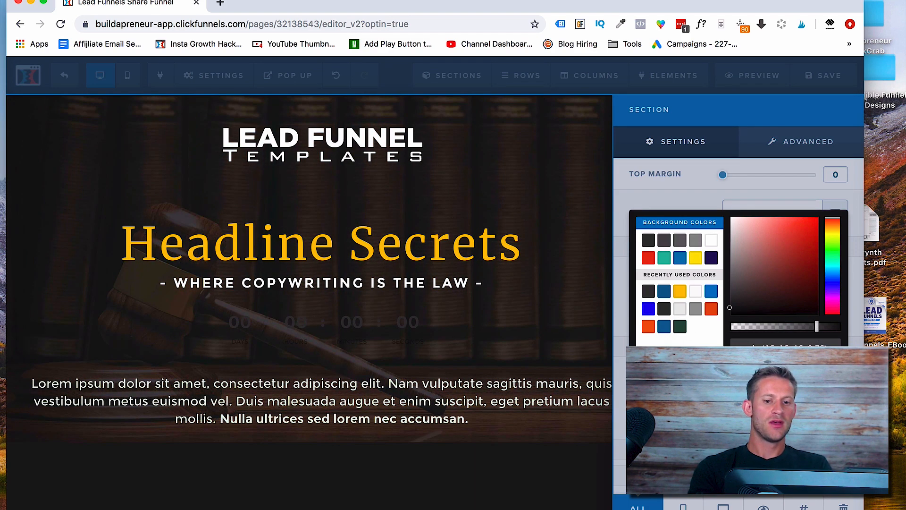
pyautogui.click(787, 373)
pyautogui.click(584, 245)
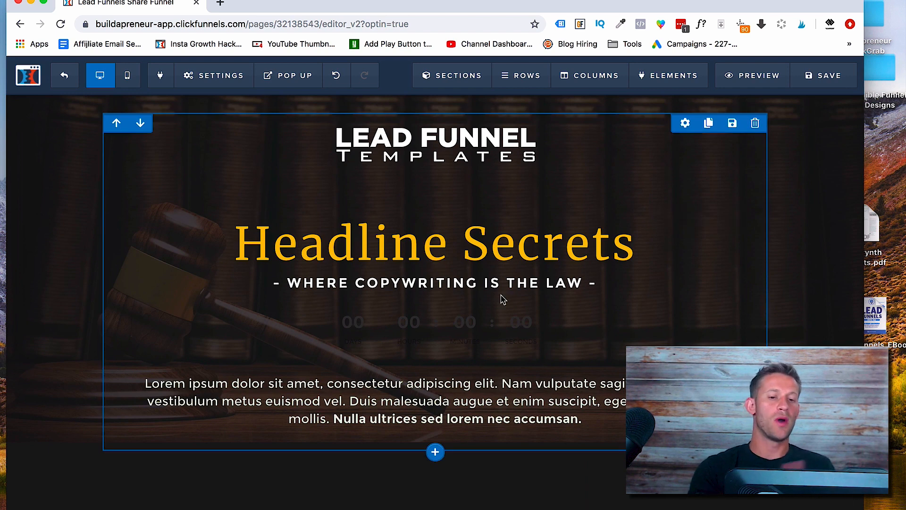
# Step: Set the "Headline Secrets" headline's top margin to 0 and return it to 100
pyautogui.click(498, 246)
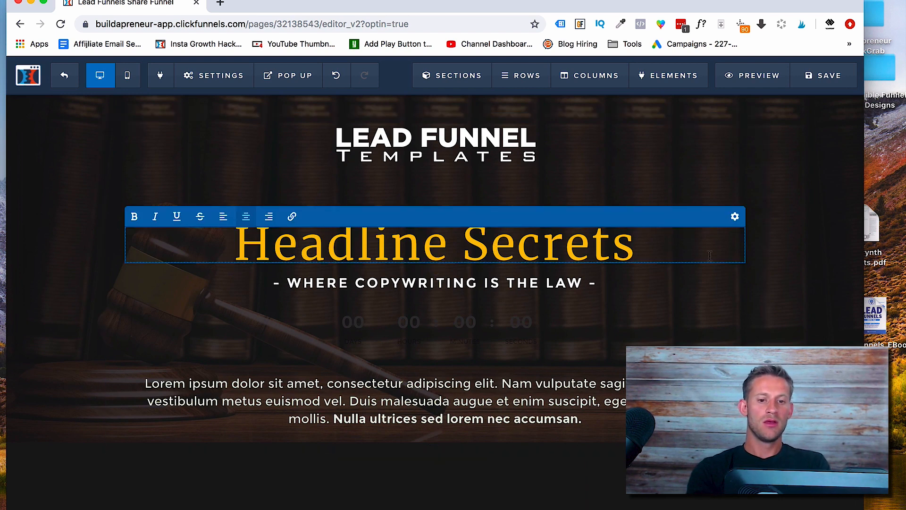
pyautogui.click(689, 218)
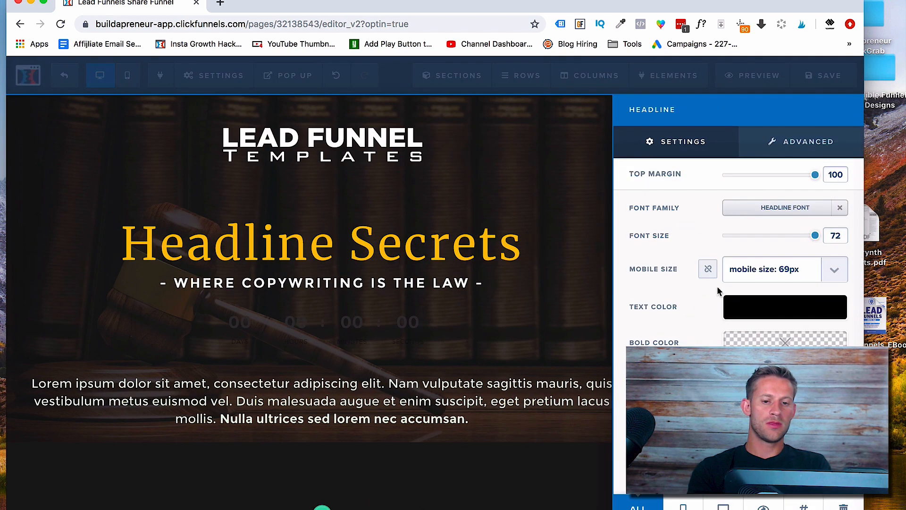
pyautogui.scroll(-3, 727, 342)
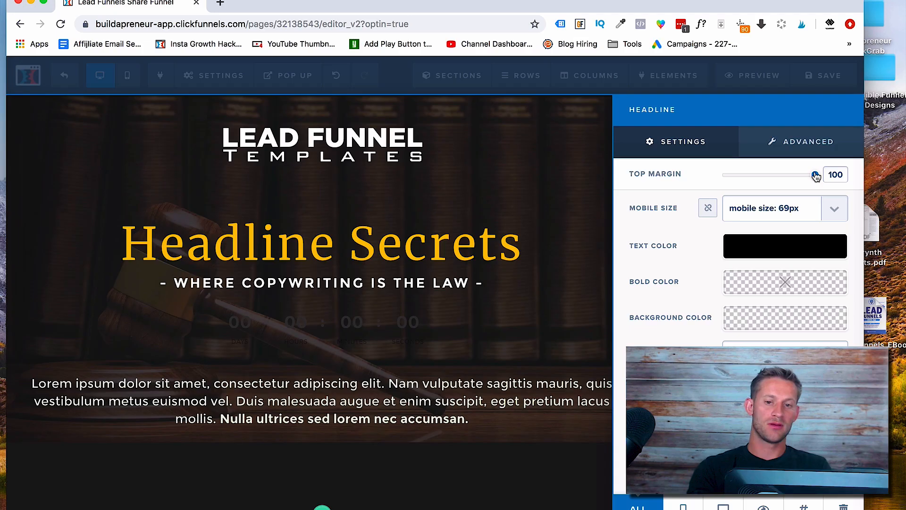
pyautogui.moveTo(816, 176); pyautogui.dragTo(683, 178)
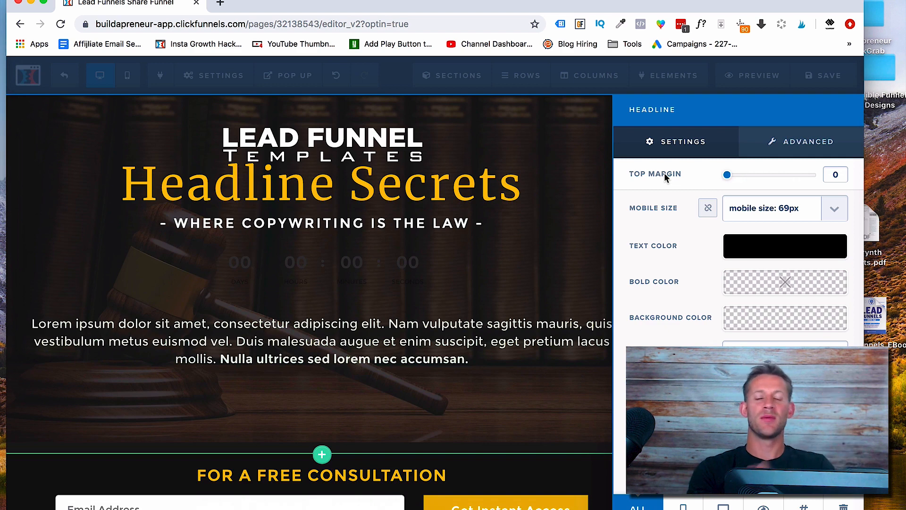
pyautogui.moveTo(725, 181); pyautogui.dragTo(876, 207)
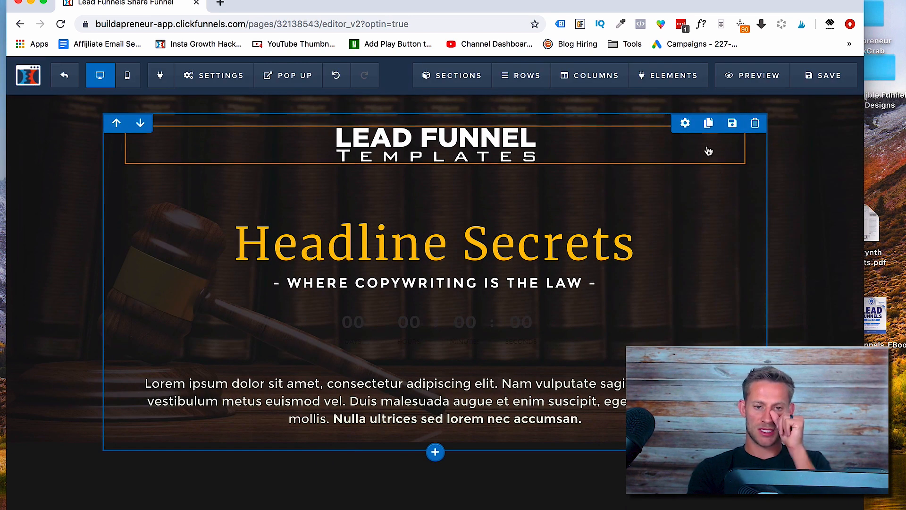
# Step: Review the margin, colour and width settings of the row containing the headline, and the settings of the countdown timer
pyautogui.click(684, 123)
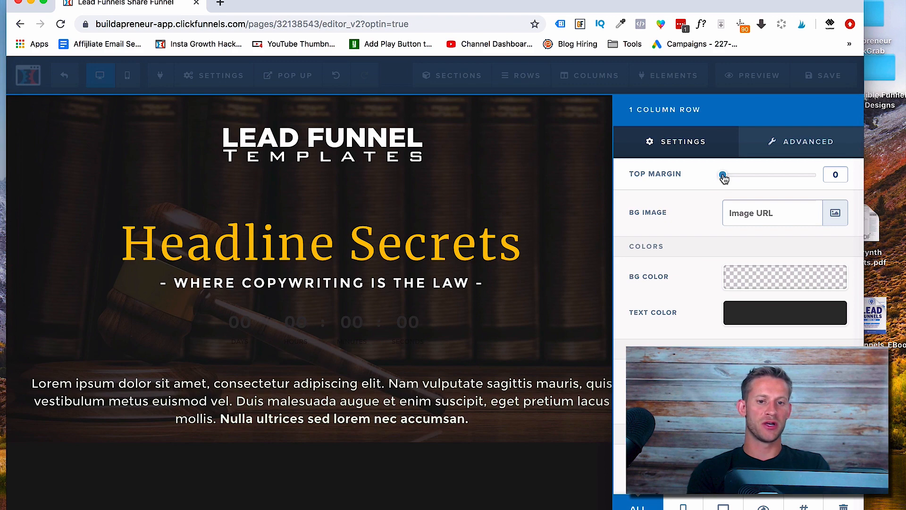
pyautogui.moveTo(723, 176); pyautogui.dragTo(687, 202)
pyautogui.scroll(-2, 675, 264)
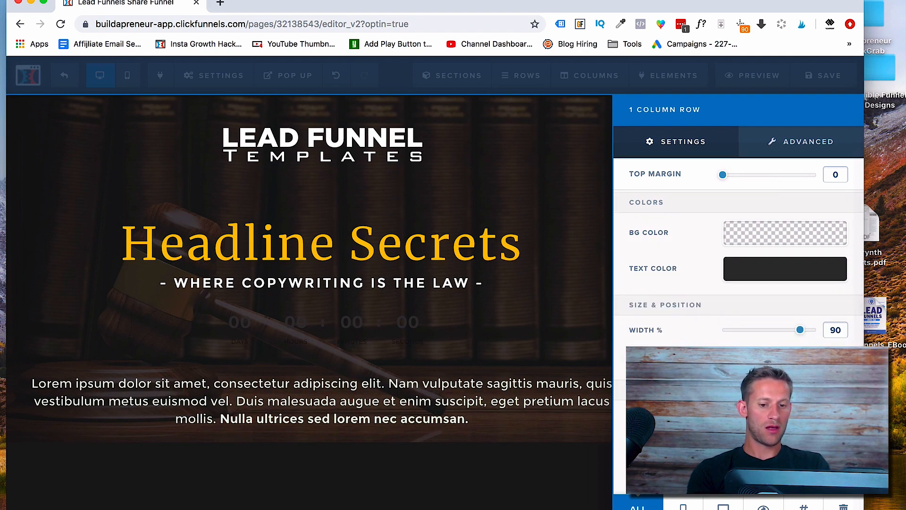
pyautogui.moveTo(729, 361)
pyautogui.mouseDown()
pyautogui.moveTo(788, 361)
pyautogui.moveTo(730, 361)
pyautogui.mouseUp()
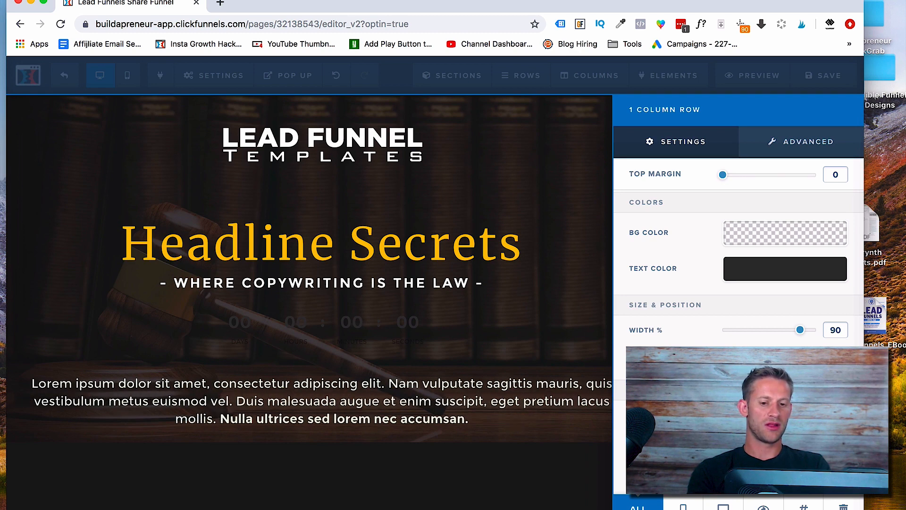
pyautogui.click(470, 345)
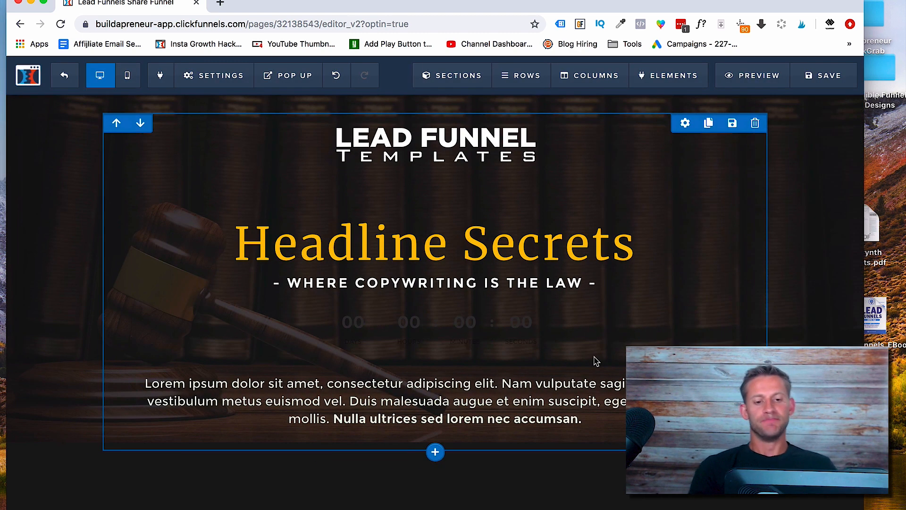
pyautogui.click(533, 318)
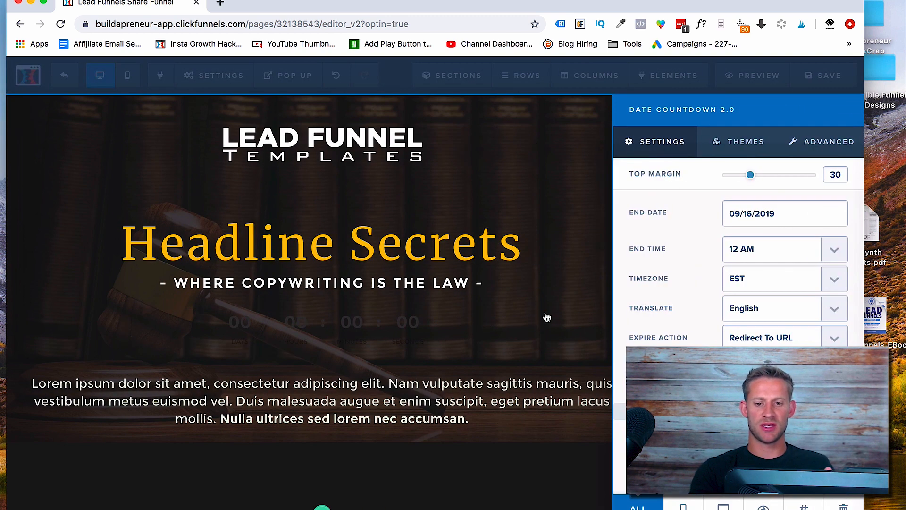
pyautogui.click(533, 318)
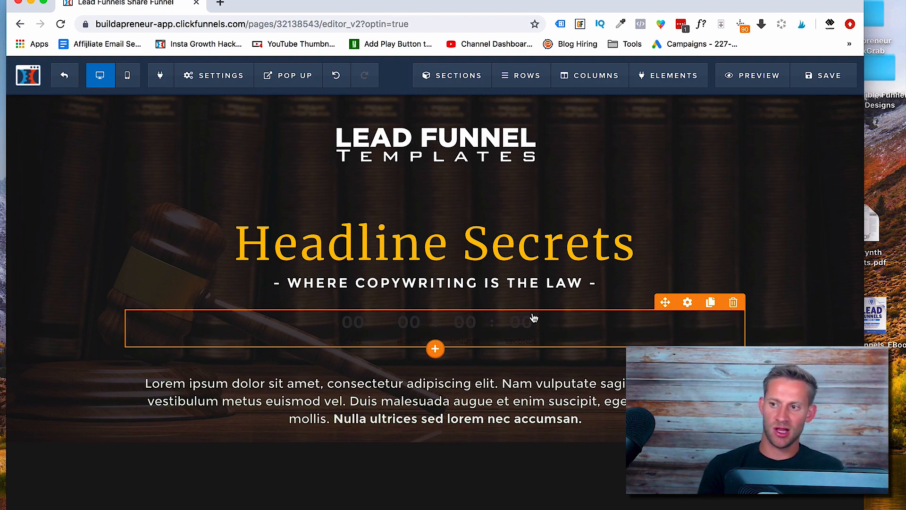
# Step: Browse the full list of addable page elements, from text, media and form items to countdowns, content blocks and miscellaneous elements
pyautogui.scroll(-5, 533, 317)
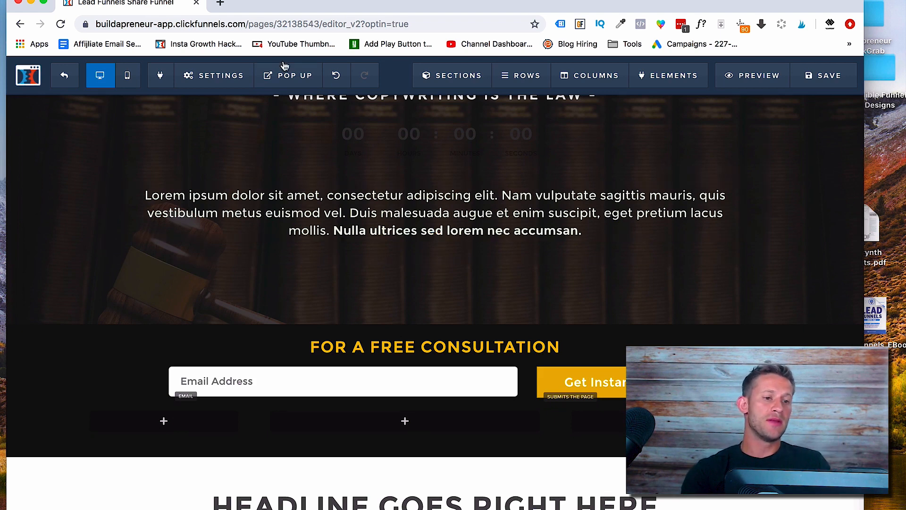
pyautogui.click(434, 242)
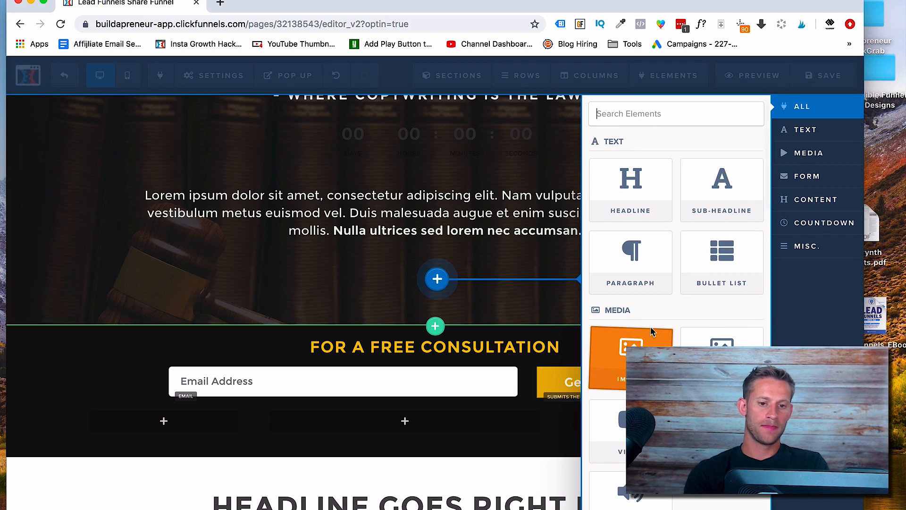
pyautogui.scroll(-3, 651, 327)
pyautogui.scroll(-4, 651, 332)
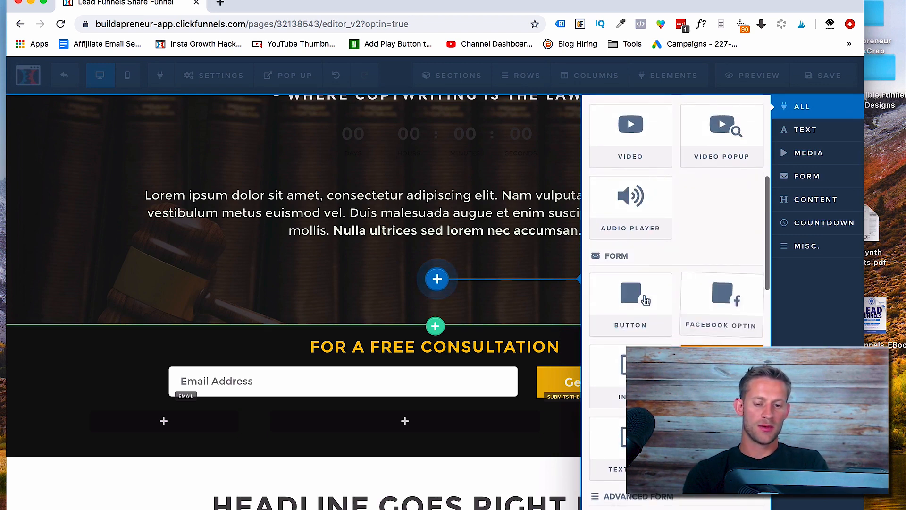
pyautogui.scroll(-2, 645, 232)
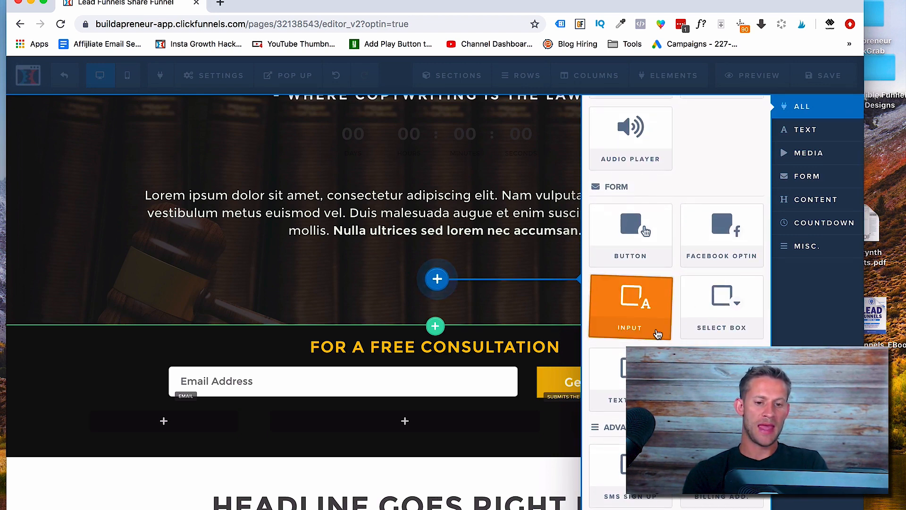
pyautogui.scroll(-2, 658, 335)
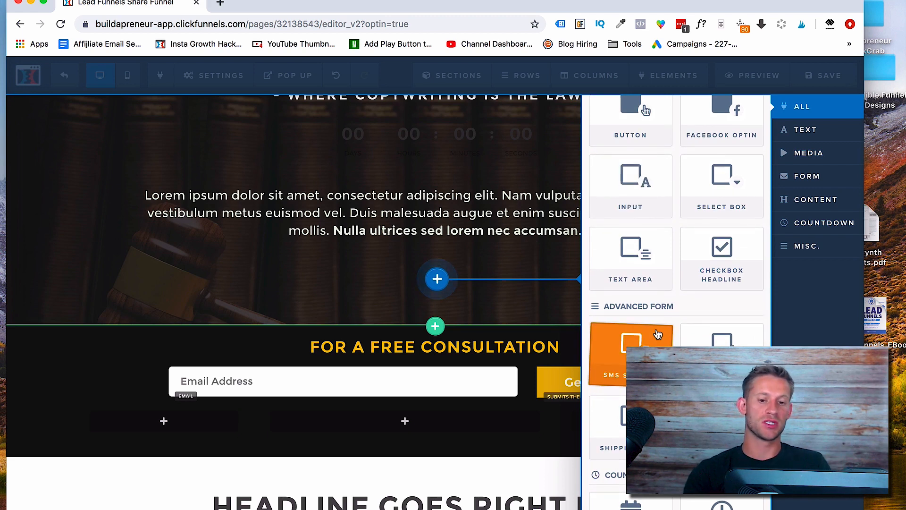
pyautogui.scroll(-2, 658, 334)
pyautogui.scroll(-5, 708, 330)
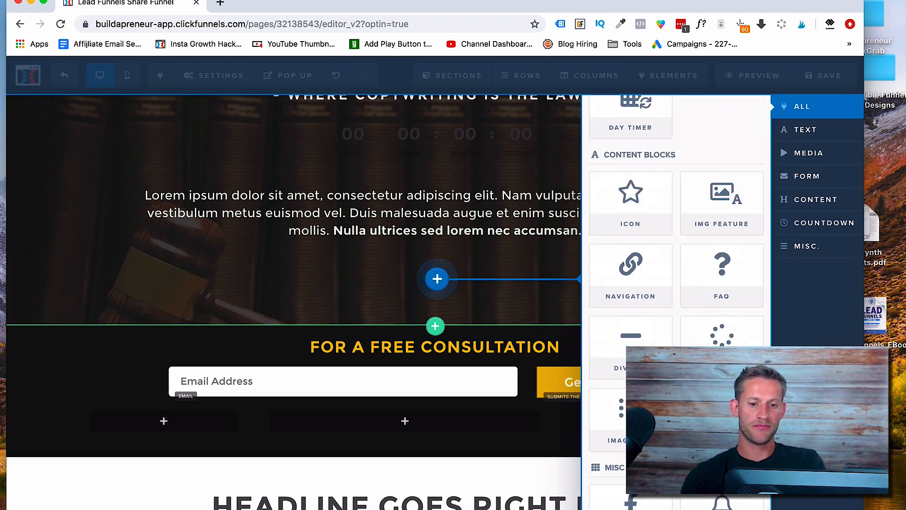
pyautogui.scroll(-2, 722, 331)
pyautogui.scroll(-1, 722, 321)
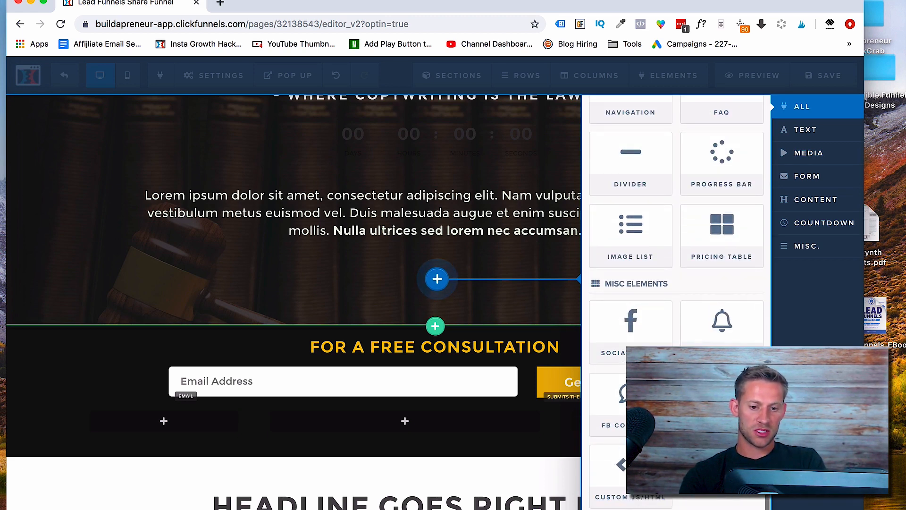
pyautogui.scroll(5, 722, 321)
pyautogui.scroll(6, 635, 324)
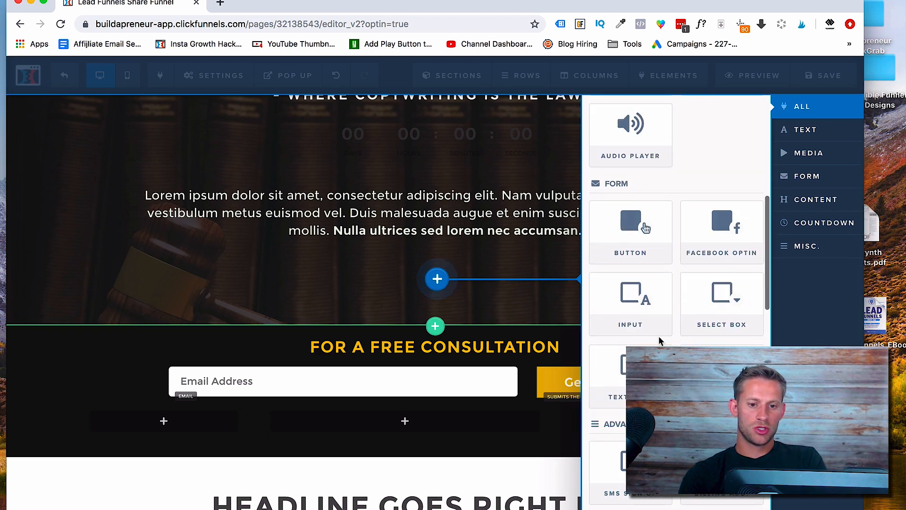
pyautogui.scroll(4, 644, 290)
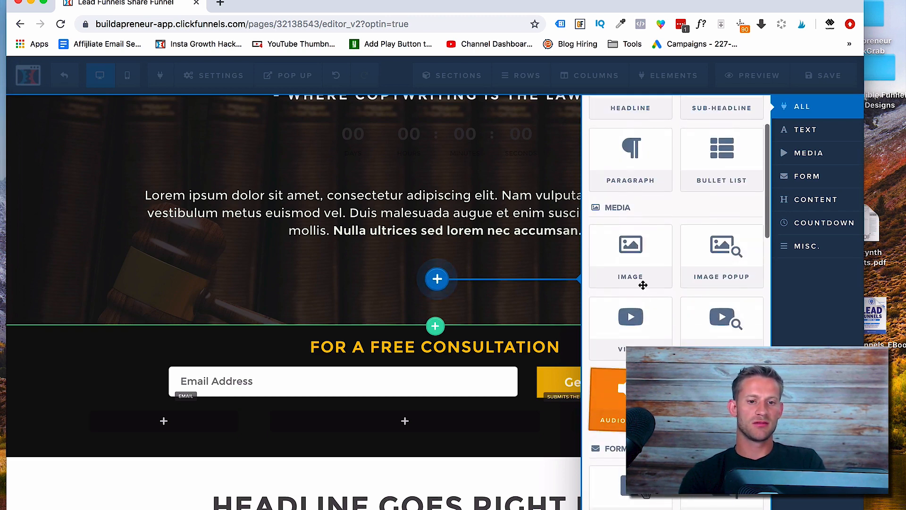
pyautogui.click(193, 207)
# Step: Start exiting the editor, stay on the page to keep the unsaved changes, and save the page
pyautogui.click(64, 75)
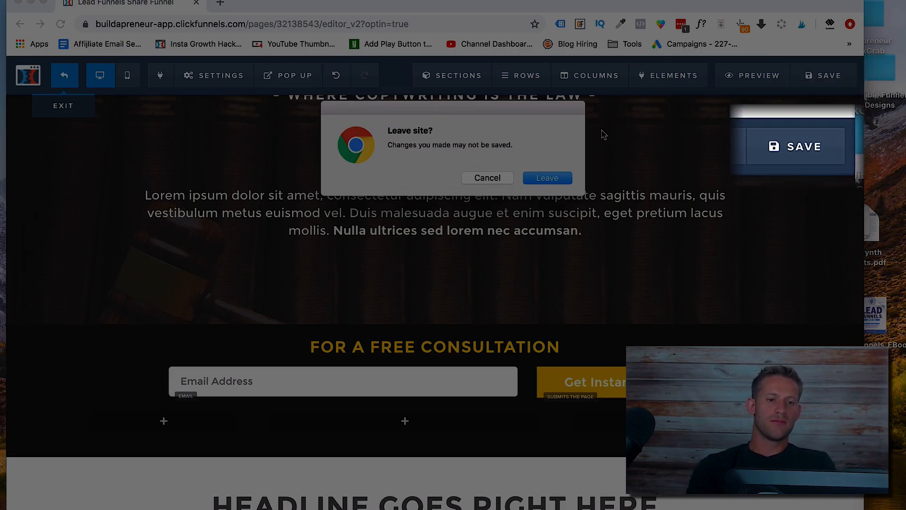
pyautogui.click(489, 178)
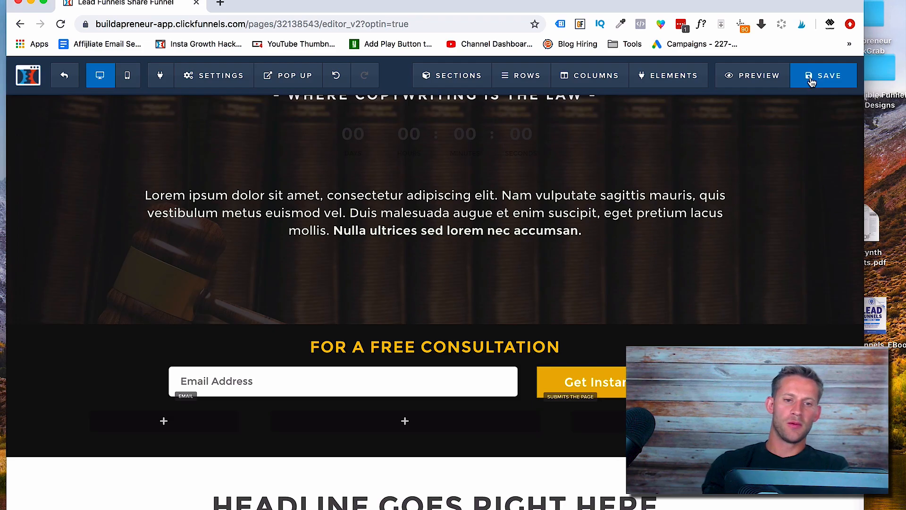
pyautogui.click(812, 81)
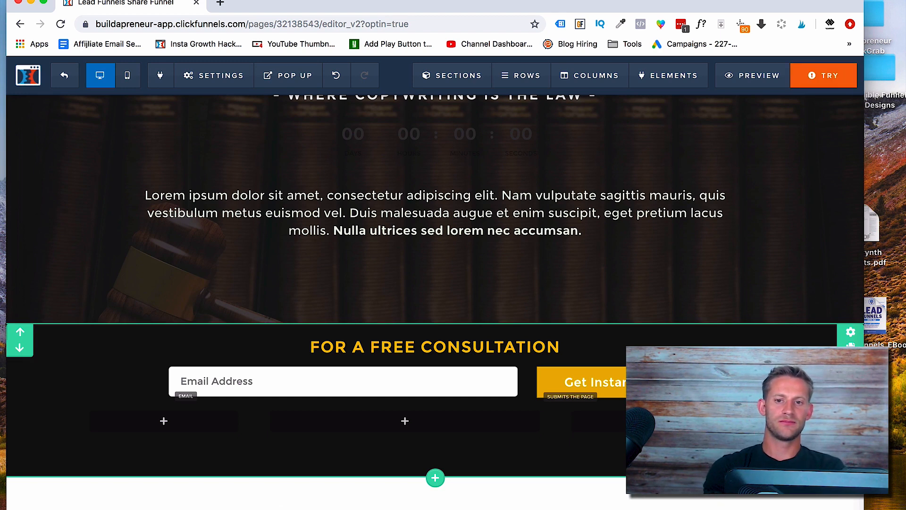
pyautogui.scroll(5, 652, 259)
pyautogui.click(823, 81)
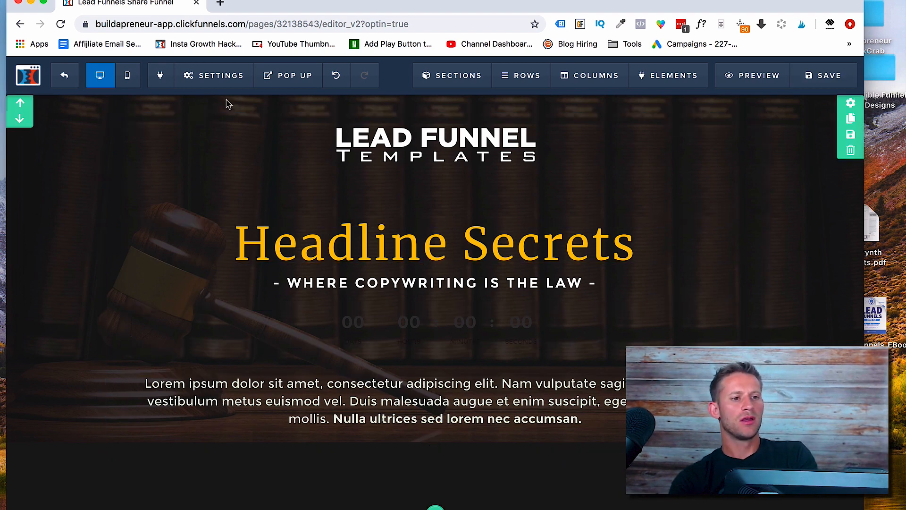
# Step: Set the page's social image in the SEO metadata, using a picture from the uploaded images library
pyautogui.moveTo(214, 87)
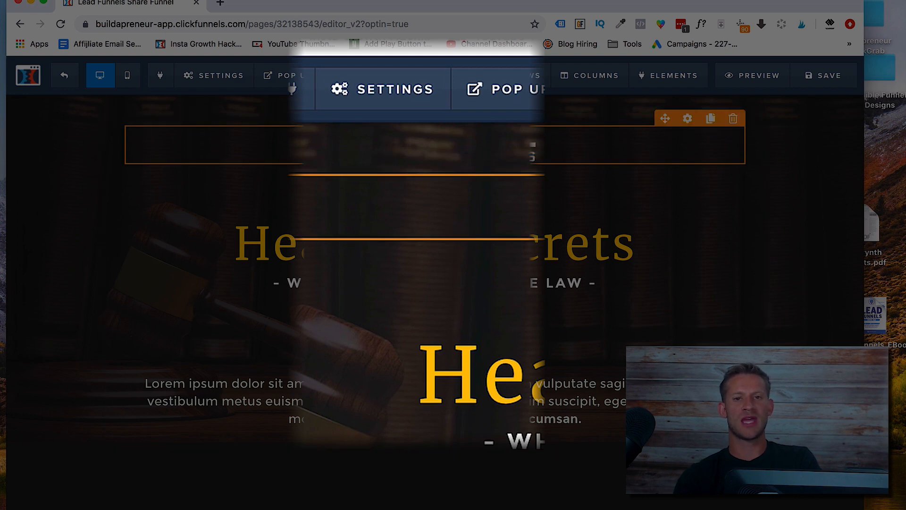
pyautogui.moveTo(242, 90)
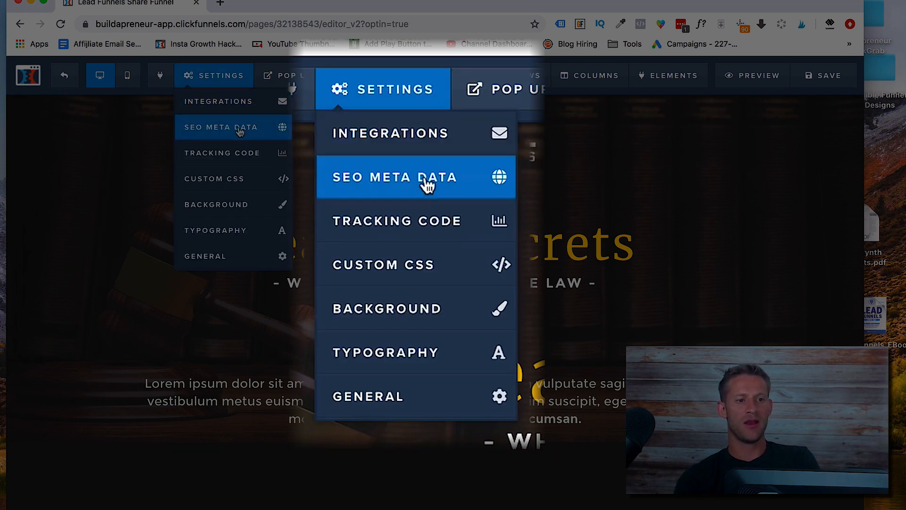
pyautogui.click(220, 127)
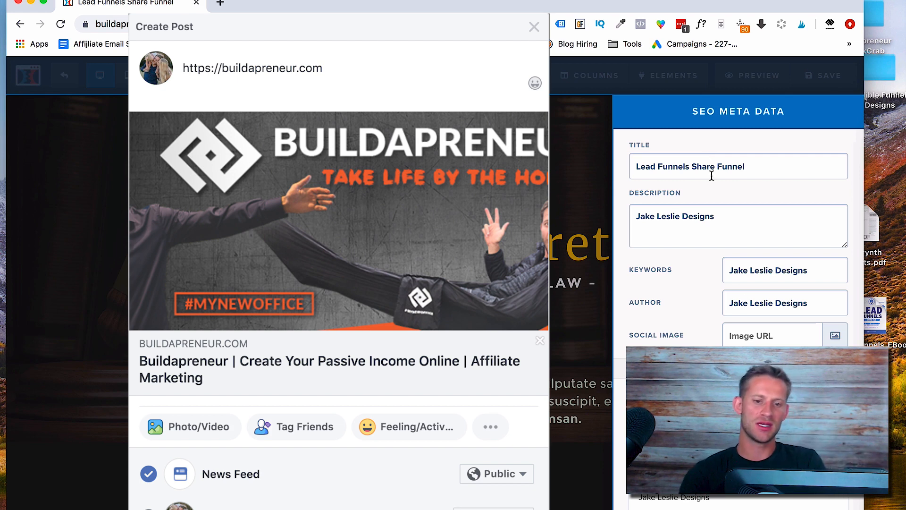
pyautogui.click(838, 333)
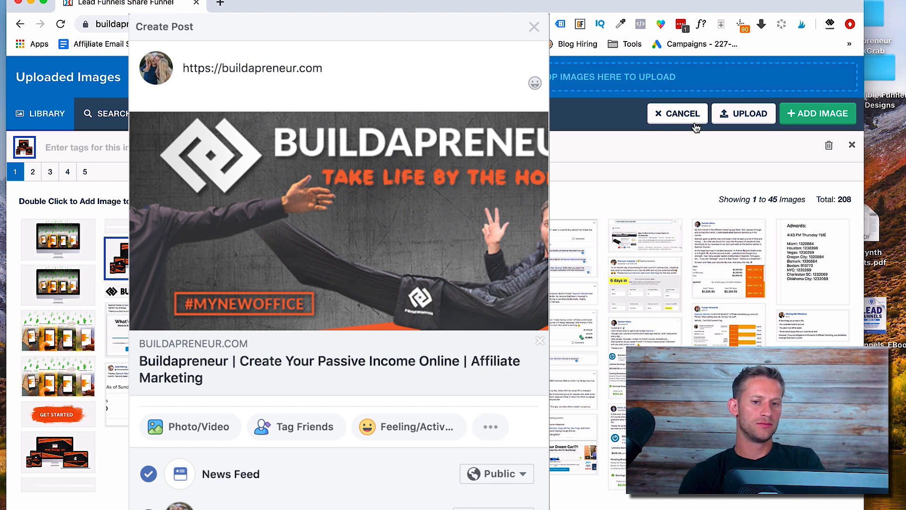
pyautogui.click(680, 114)
pyautogui.scroll(-5, 710, 300)
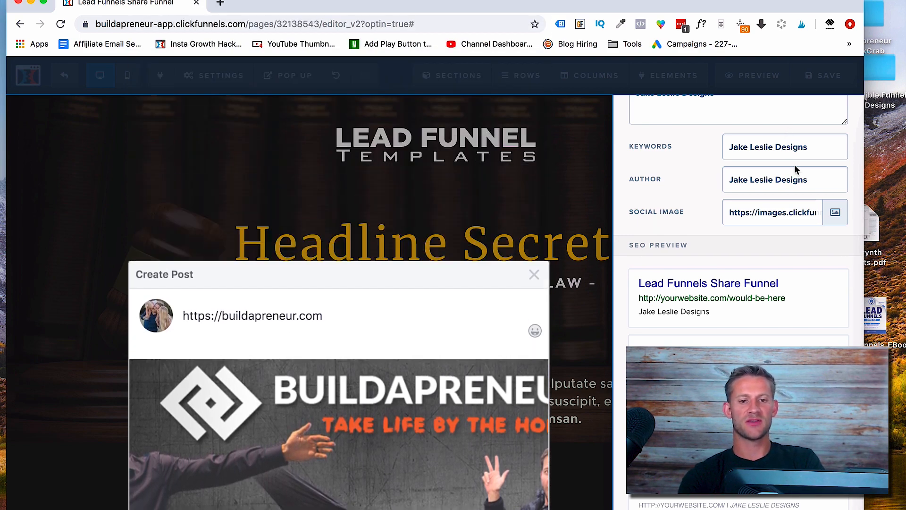
pyautogui.click(177, 243)
pyautogui.click(249, 76)
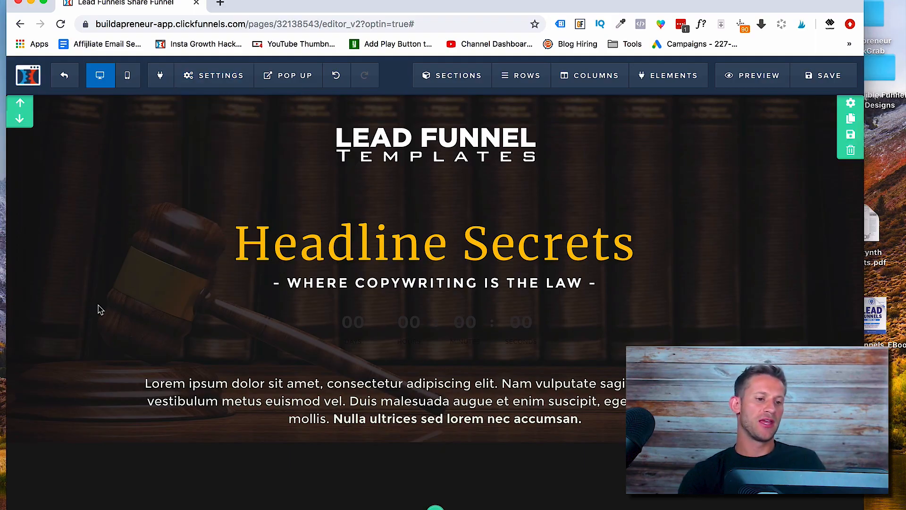
# Step: Look over the whole page and review its general settings for submit destination, digital asset, affiliate badge and search engines
pyautogui.scroll(-15, 98, 306)
pyautogui.scroll(15, 99, 310)
pyautogui.scroll(-20, 536, 224)
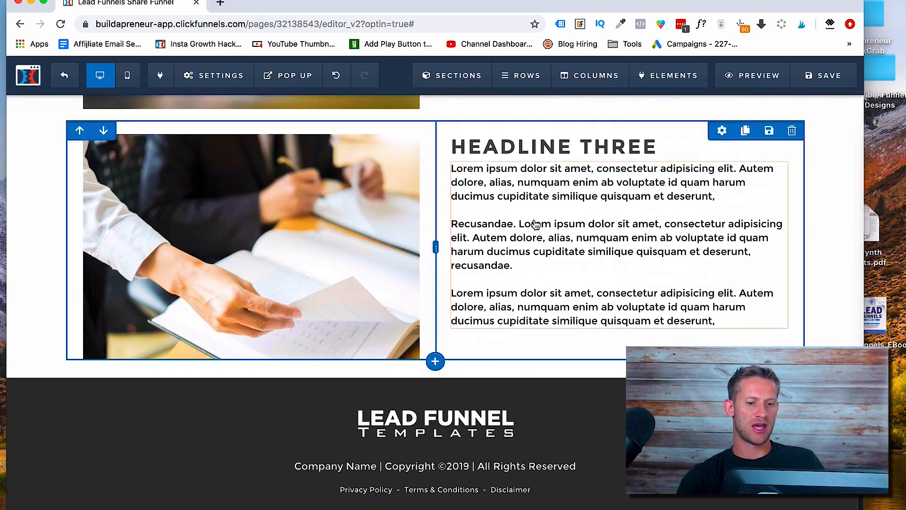
pyautogui.scroll(20, 338, 423)
pyautogui.scroll(-5, 339, 358)
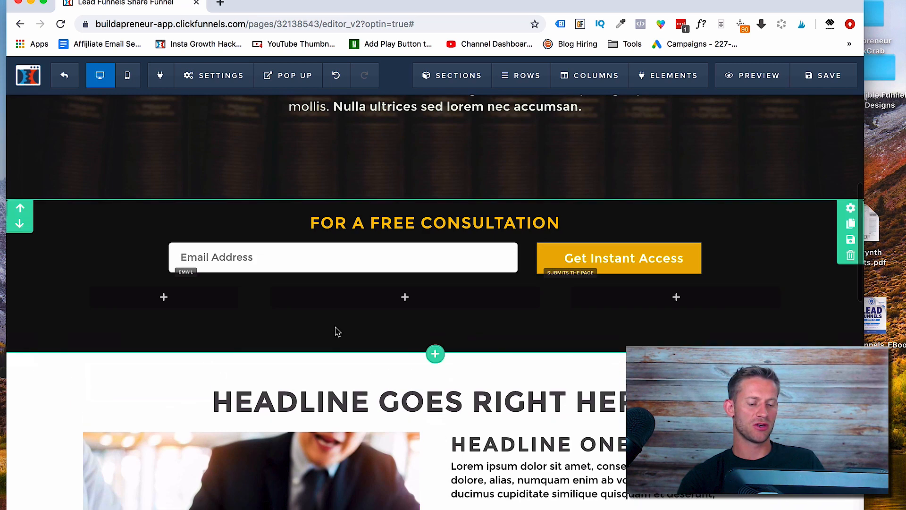
pyautogui.scroll(5, 330, 306)
pyautogui.moveTo(224, 71)
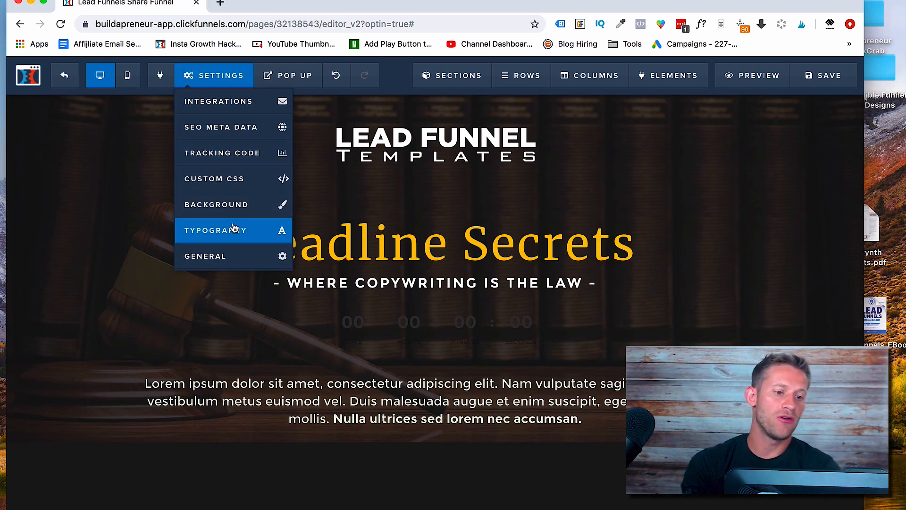
pyautogui.click(222, 257)
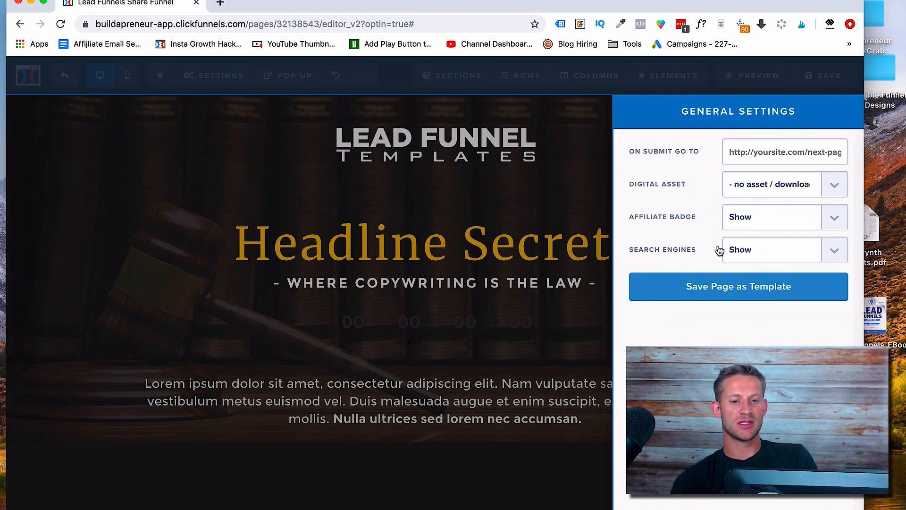
pyautogui.click(464, 318)
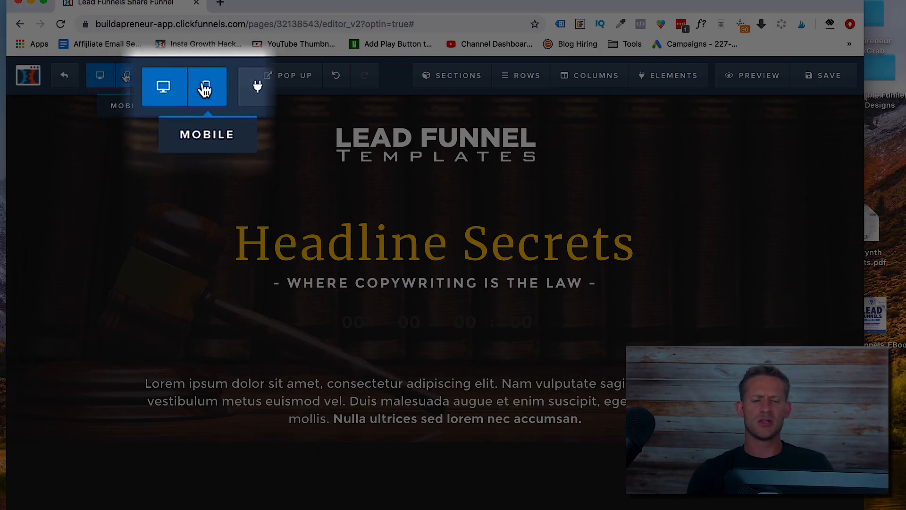
# Step: Examine the whole page in the mobile preview, compare it with the desktop layout, and return to the desktop view
pyautogui.click(126, 77)
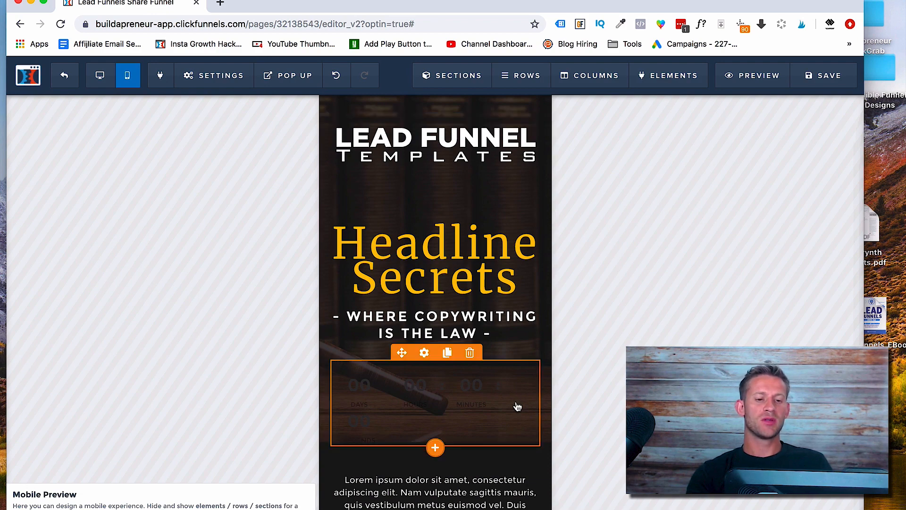
pyautogui.scroll(-15, 469, 316)
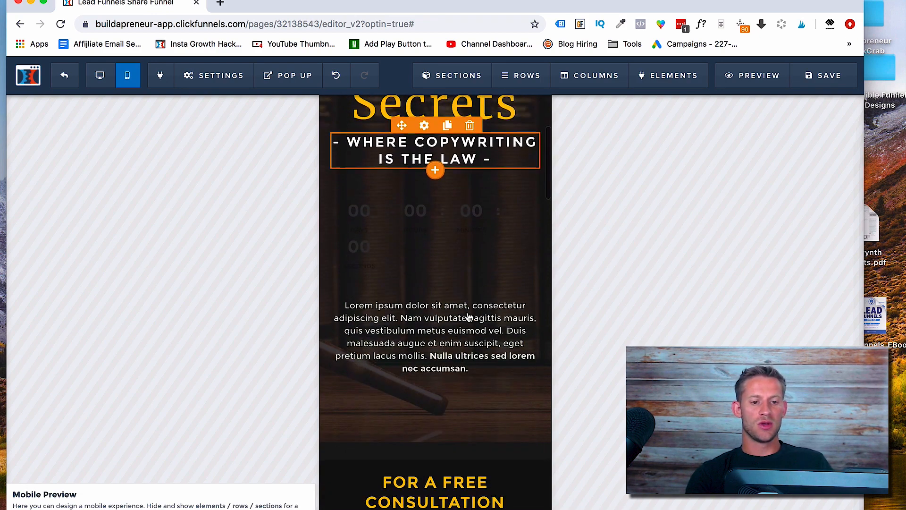
pyautogui.scroll(-8, 469, 316)
pyautogui.scroll(20, 469, 316)
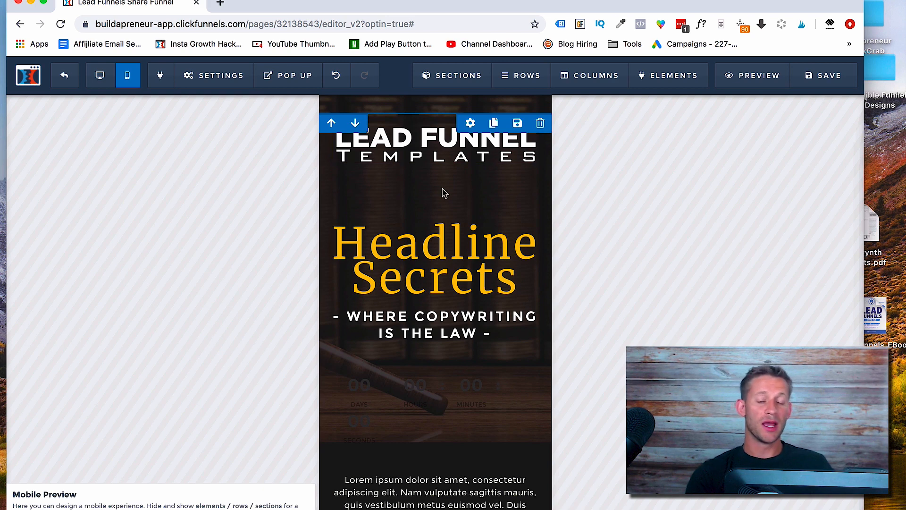
pyautogui.click(107, 82)
pyautogui.click(126, 80)
pyautogui.scroll(-5, 360, 272)
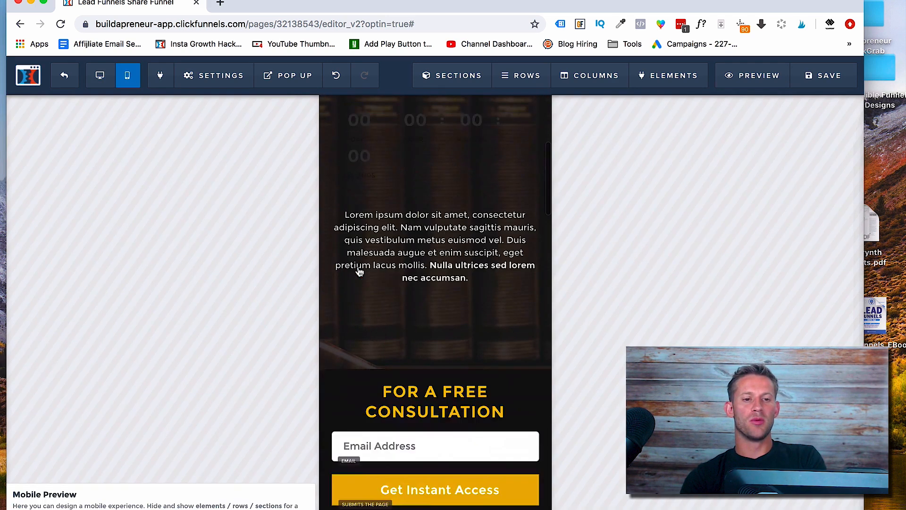
pyautogui.scroll(-15, 431, 331)
pyautogui.scroll(-3, 431, 330)
pyautogui.scroll(20, 429, 330)
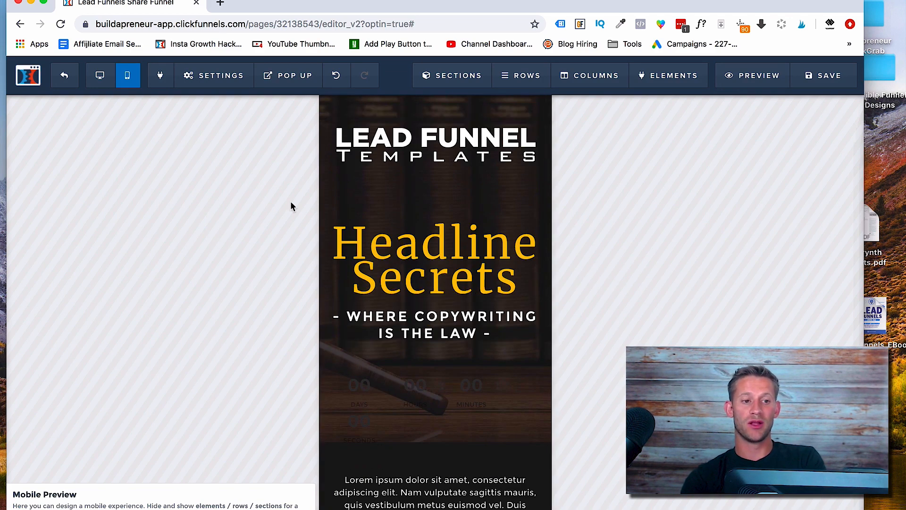
pyautogui.click(100, 75)
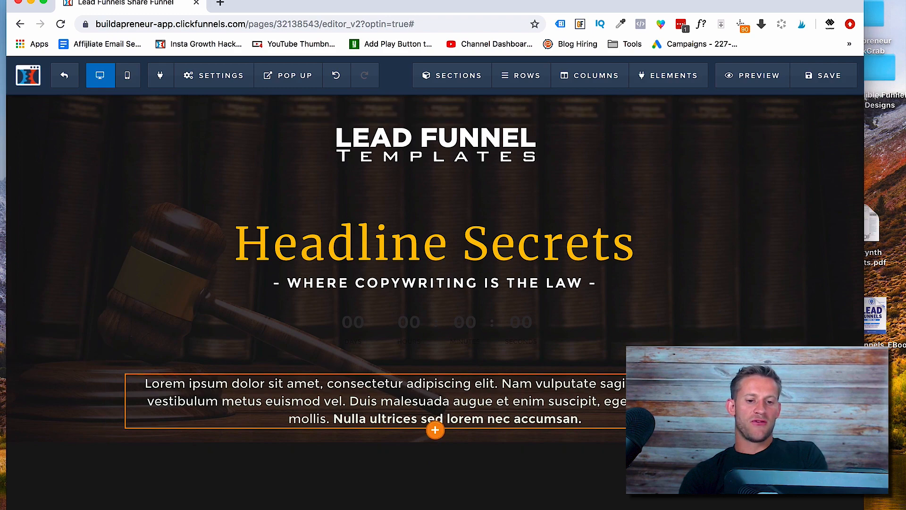
pyautogui.click(698, 364)
pyautogui.scroll(-2, 699, 364)
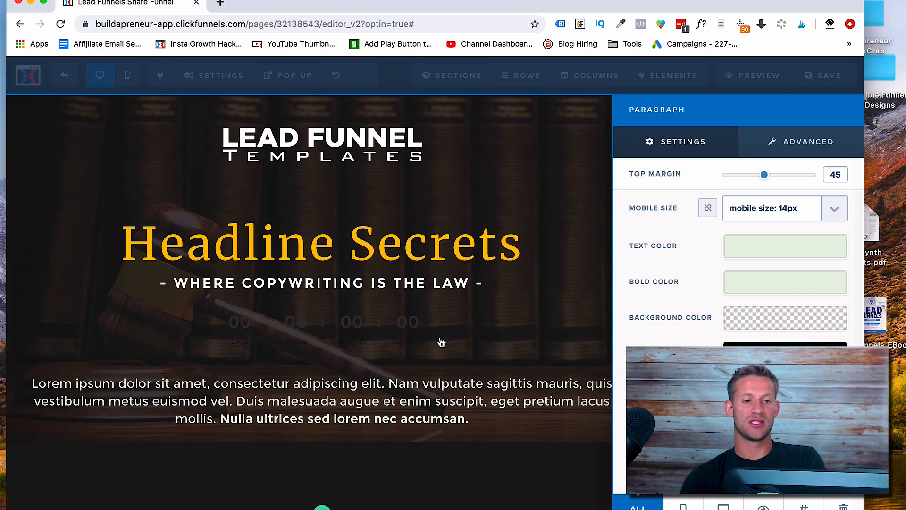
pyautogui.click(441, 342)
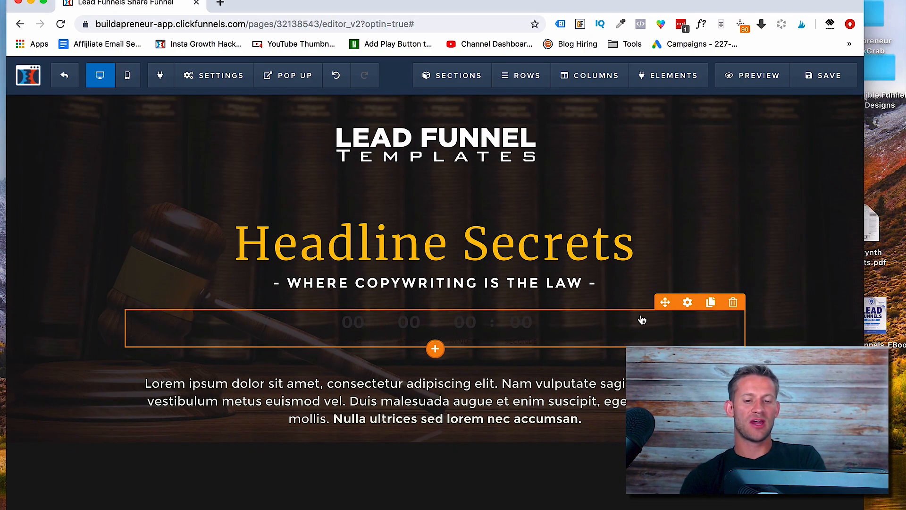
# Step: Restrict the countdown timer below the sub-headline to desktop only and check the top section in the mobile preview
pyautogui.click(687, 303)
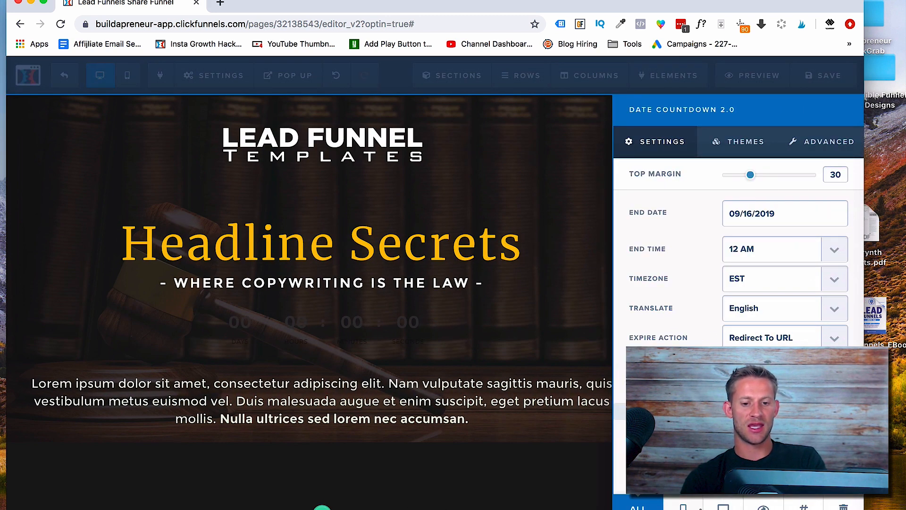
pyautogui.click(719, 508)
pyautogui.click(543, 290)
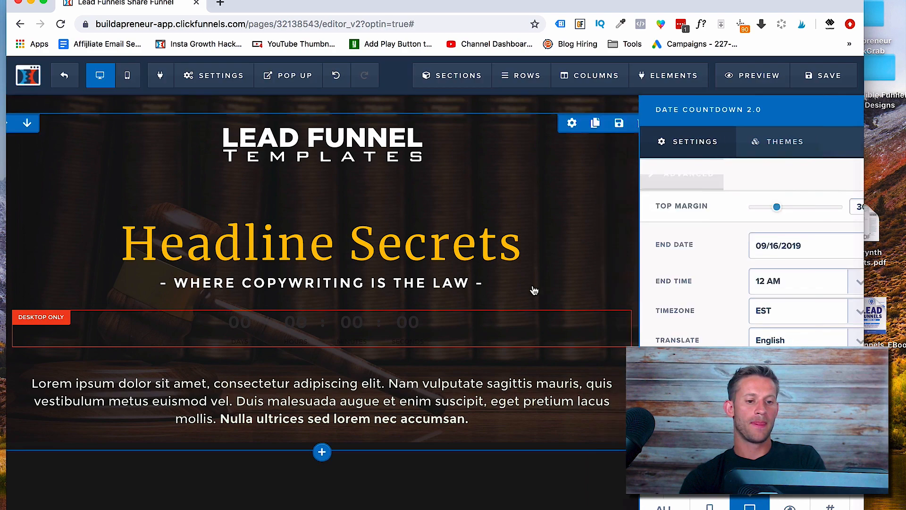
pyautogui.click(127, 75)
pyautogui.scroll(-2, 429, 276)
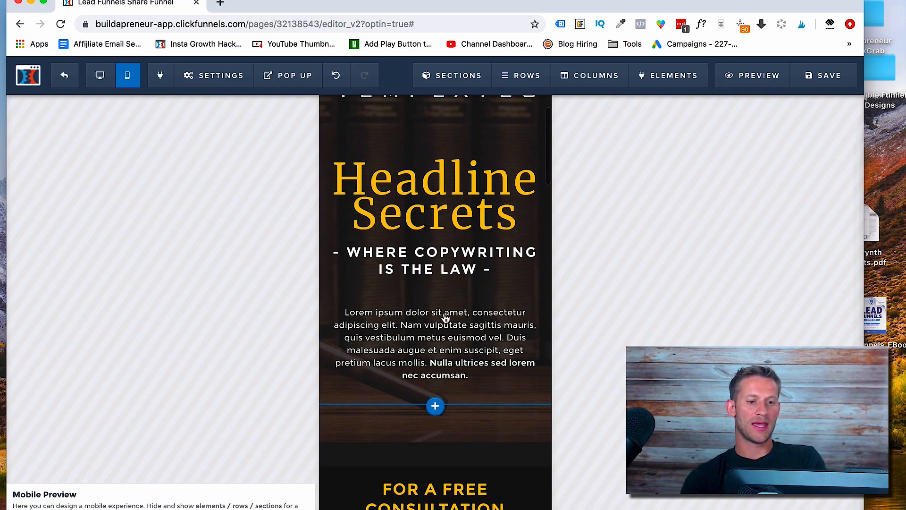
# Step: Review the top section in the mobile preview, restrict the "Headline Secrets" headline to mobile only, and check the desktop view
pyautogui.scroll(2, 451, 338)
pyautogui.scroll(-5, 451, 337)
pyautogui.scroll(5, 472, 380)
pyautogui.moveTo(472, 380)
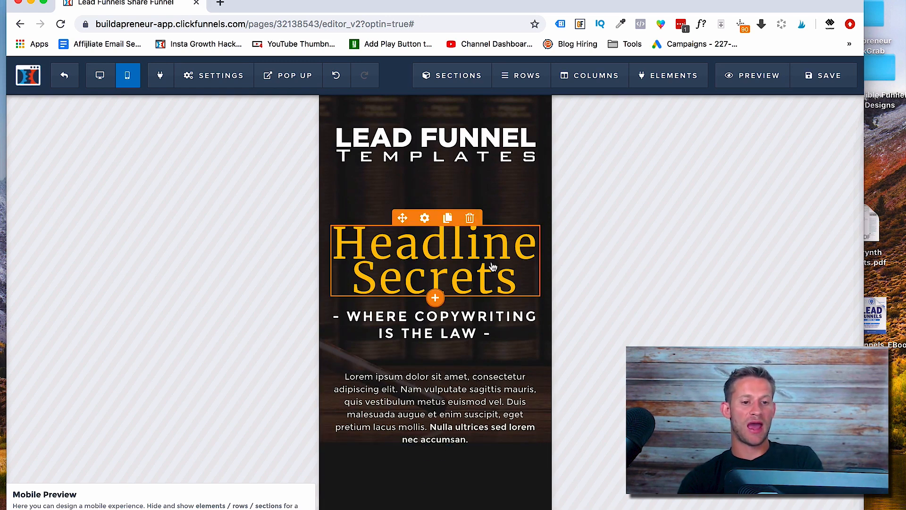
pyautogui.click(425, 217)
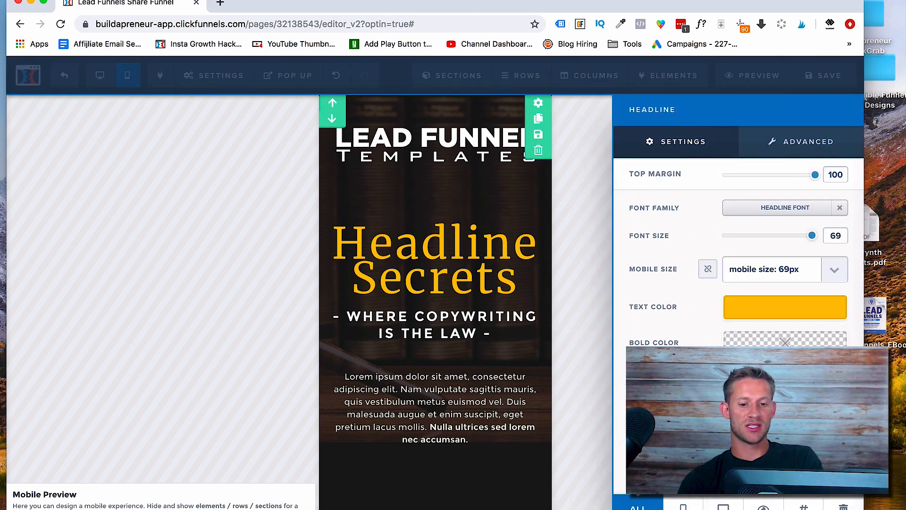
pyautogui.click(683, 506)
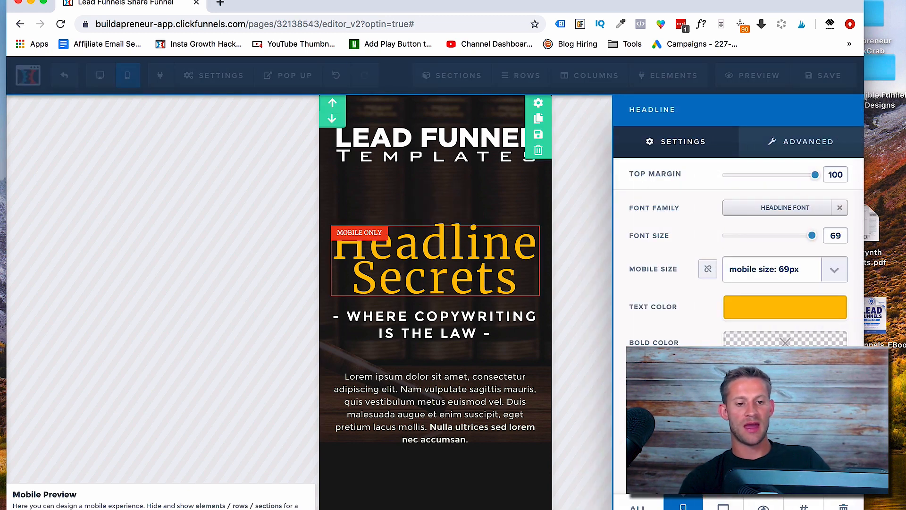
pyautogui.click(99, 75)
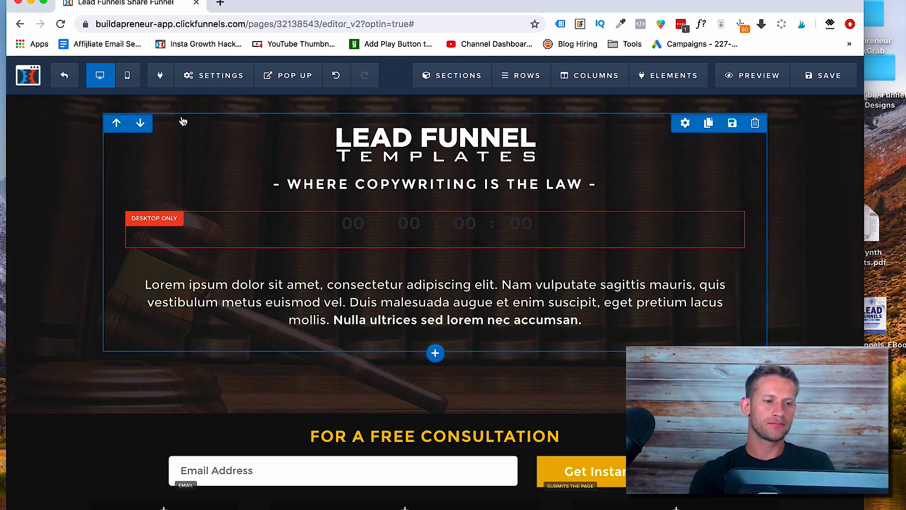
# Step: Leave the opt-in page editor without saving and open the "make it up" order page for editing
pyautogui.click(64, 75)
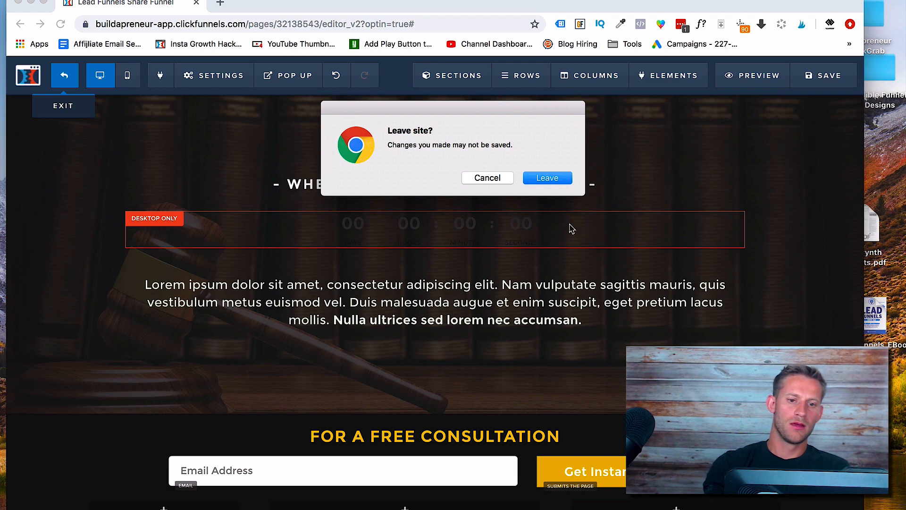
pyautogui.press('Escape')
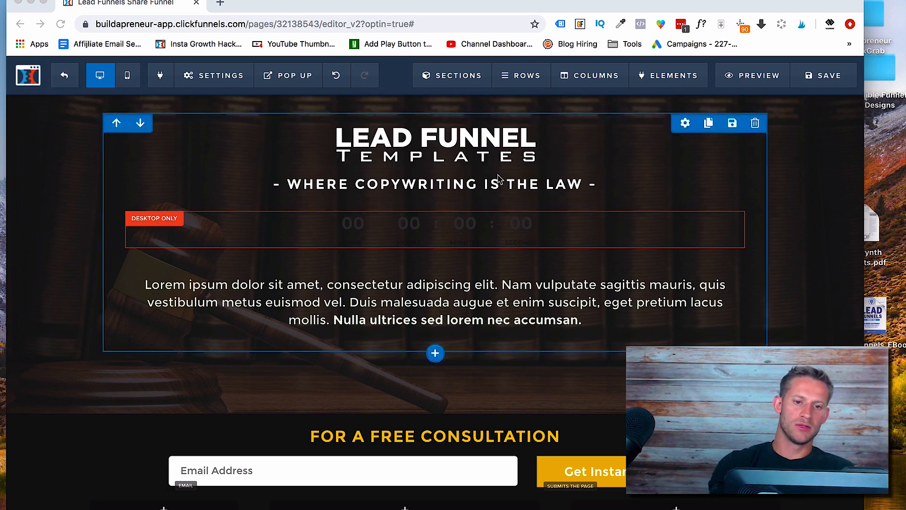
pyautogui.click(74, 77)
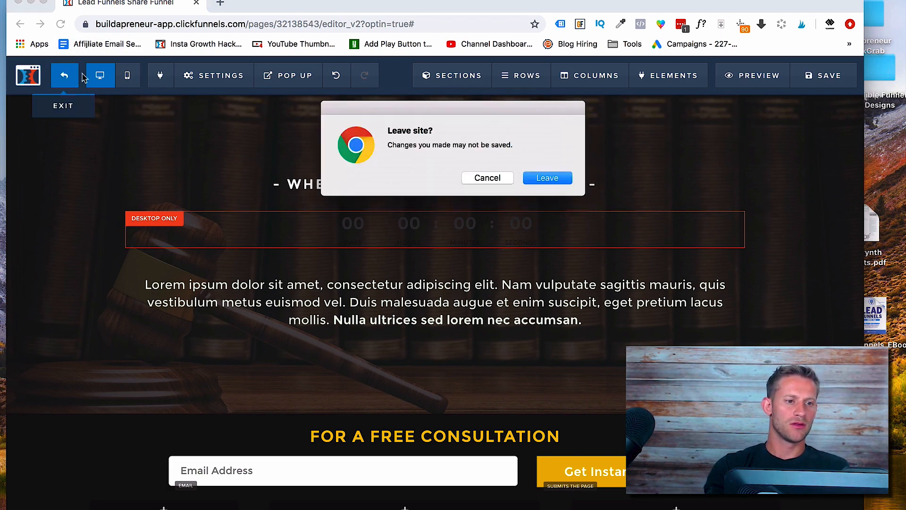
pyautogui.click(531, 181)
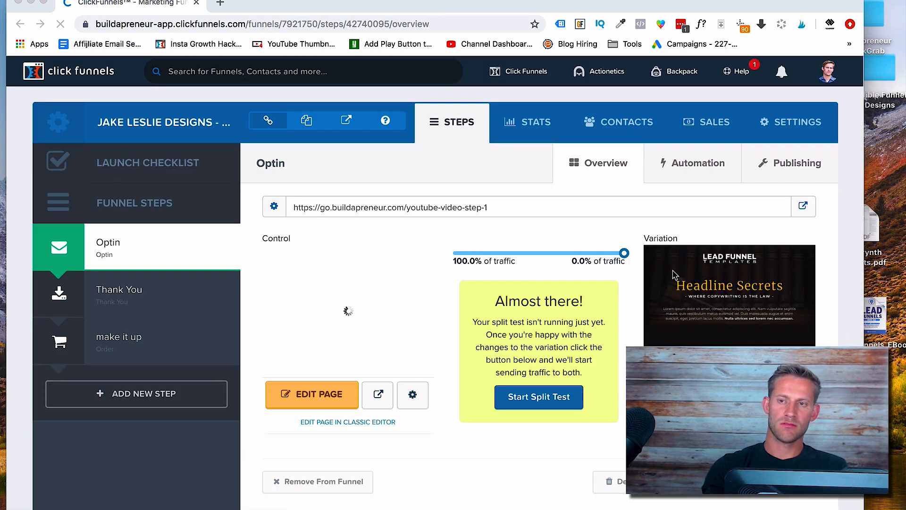
pyautogui.click(117, 346)
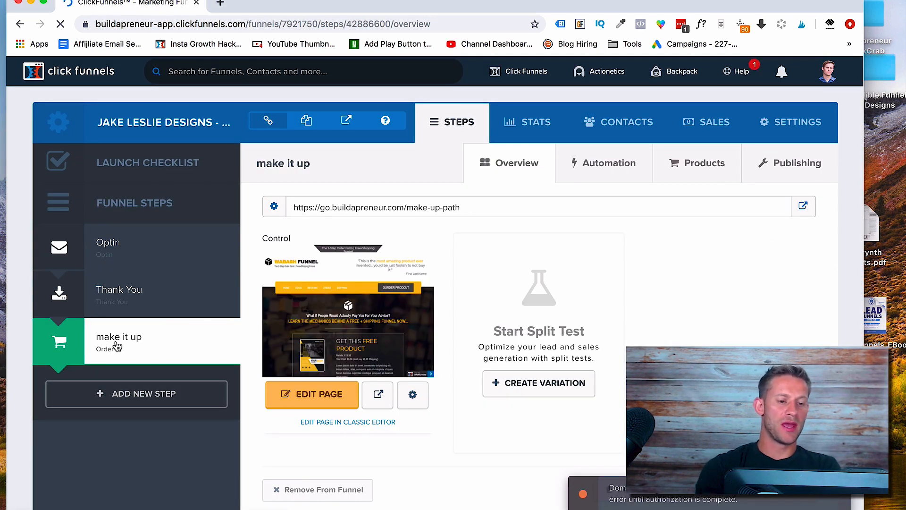
pyautogui.click(311, 396)
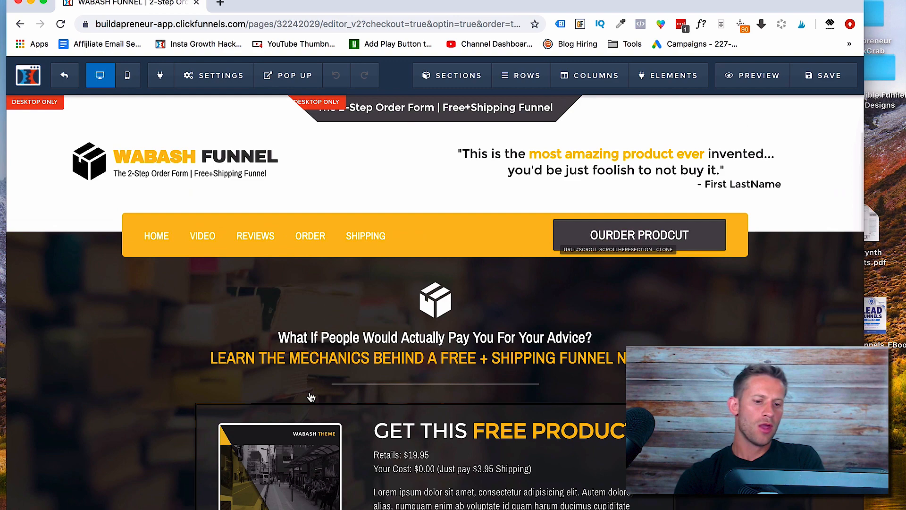
# Step: Move the shipping address fields from the order form into the product box, directly below the "GET THIS FREE PRODUCT" headline
pyautogui.scroll(-10, 369, 418)
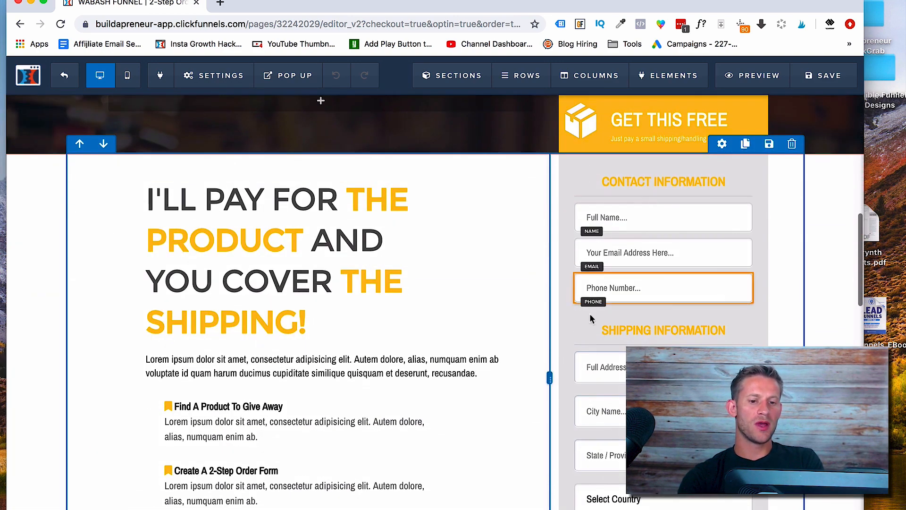
pyautogui.scroll(-3, 590, 319)
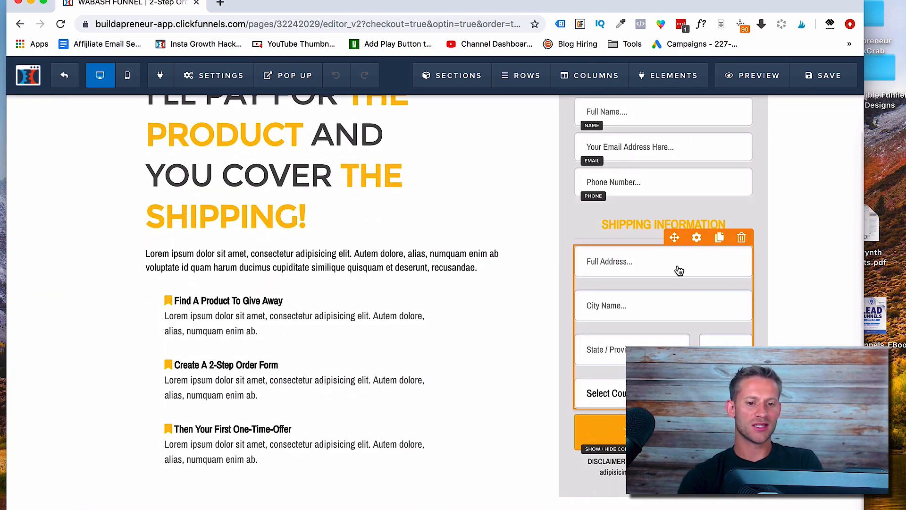
pyautogui.scroll(8, 679, 270)
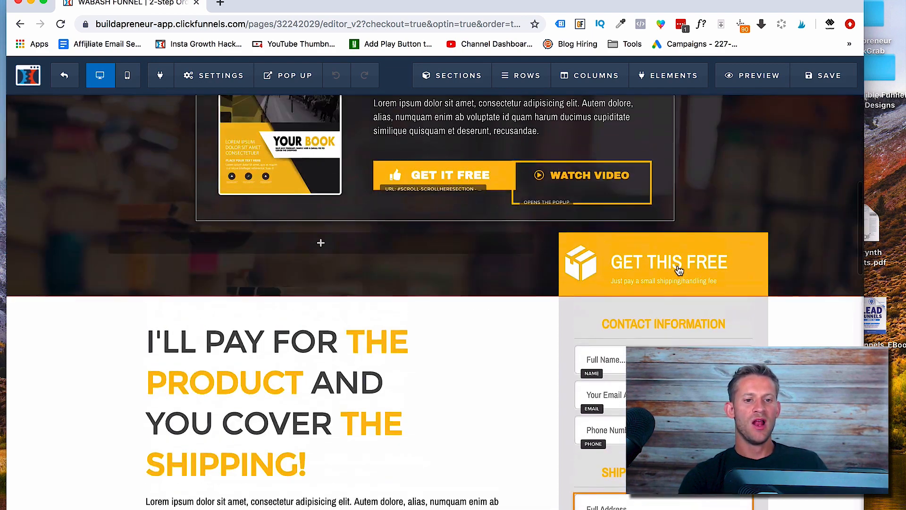
pyautogui.scroll(-5, 679, 270)
pyautogui.scroll(-2, 674, 341)
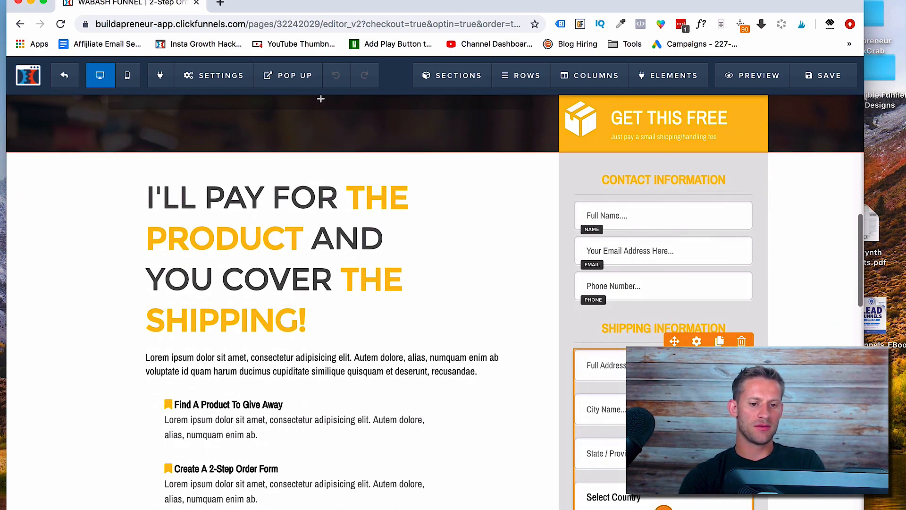
pyautogui.moveTo(674, 341); pyautogui.dragTo(424, 360)
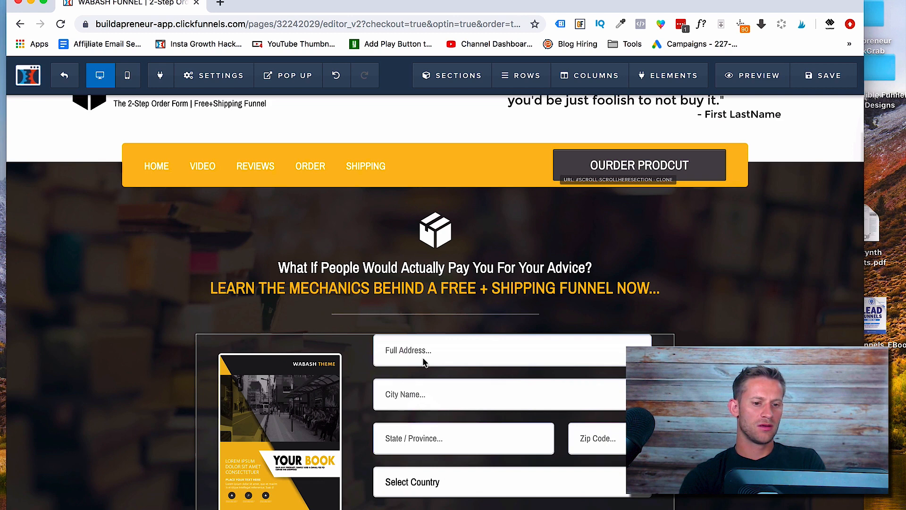
pyautogui.scroll(-1, 453, 462)
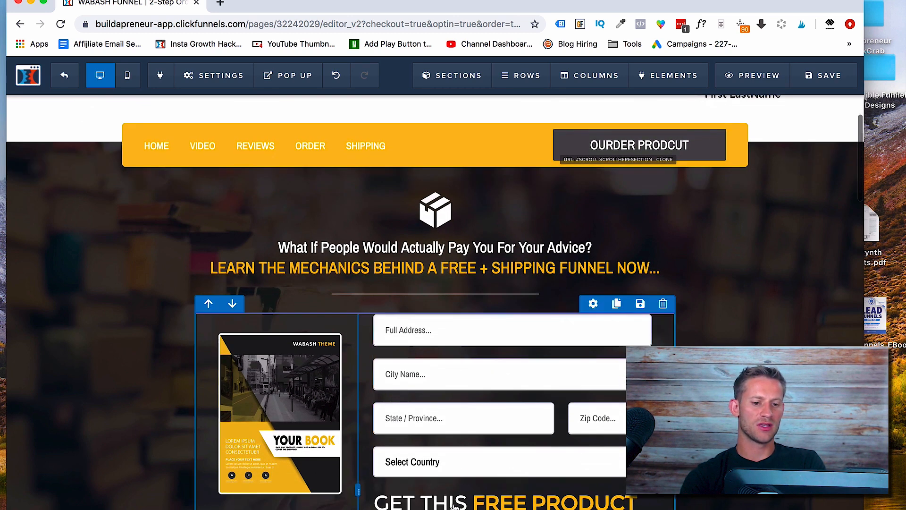
pyautogui.moveTo(453, 499); pyautogui.dragTo(455, 321)
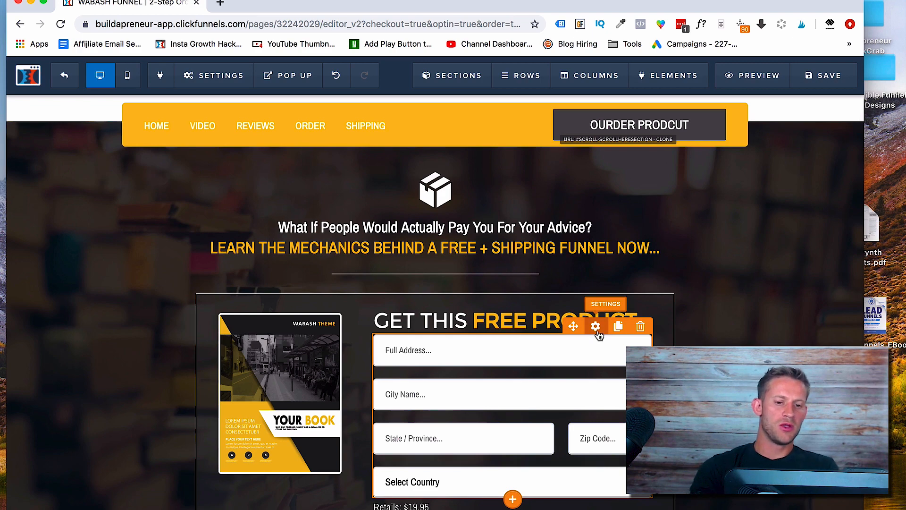
# Step: Increase the top margin of the shipping address fields in the product box
pyautogui.click(595, 327)
pyautogui.moveTo(727, 182); pyautogui.dragTo(742, 175)
pyautogui.click(612, 284)
pyautogui.scroll(-1, 504, 370)
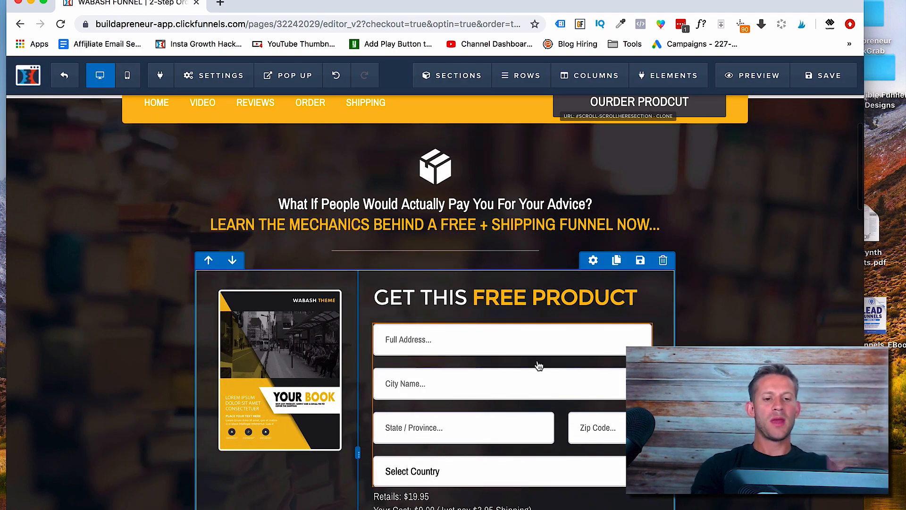
# Step: Look over the remaining fields of the order form and delete the shipping address fields from the product box
pyautogui.scroll(-3, 535, 302)
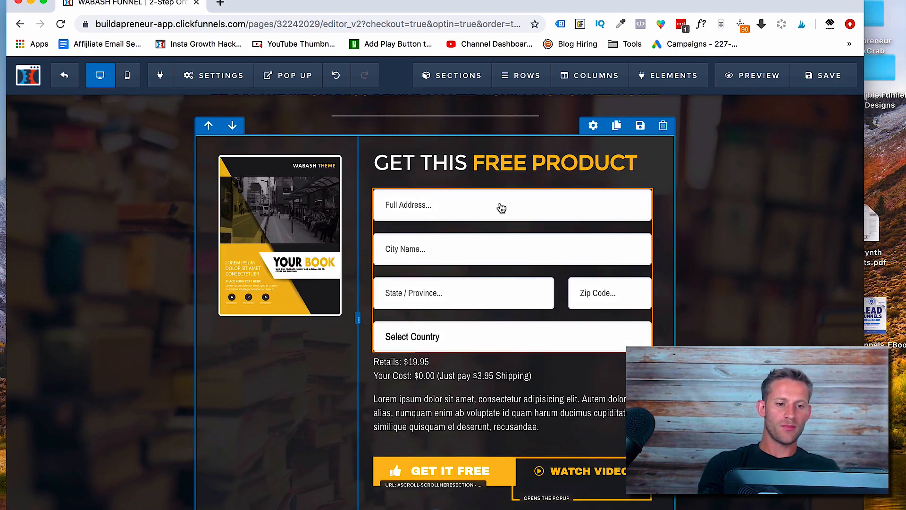
pyautogui.scroll(-5, 522, 269)
pyautogui.scroll(-2, 523, 269)
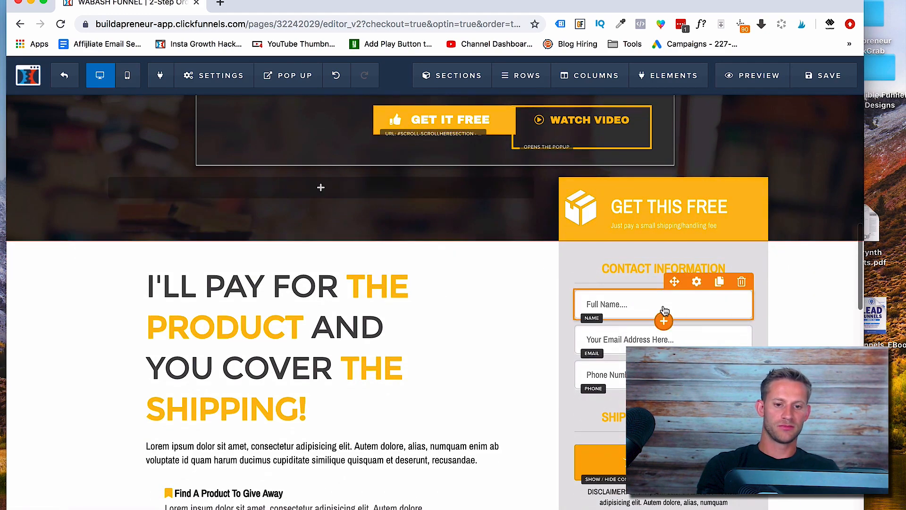
pyautogui.scroll(-4, 664, 310)
pyautogui.moveTo(695, 281)
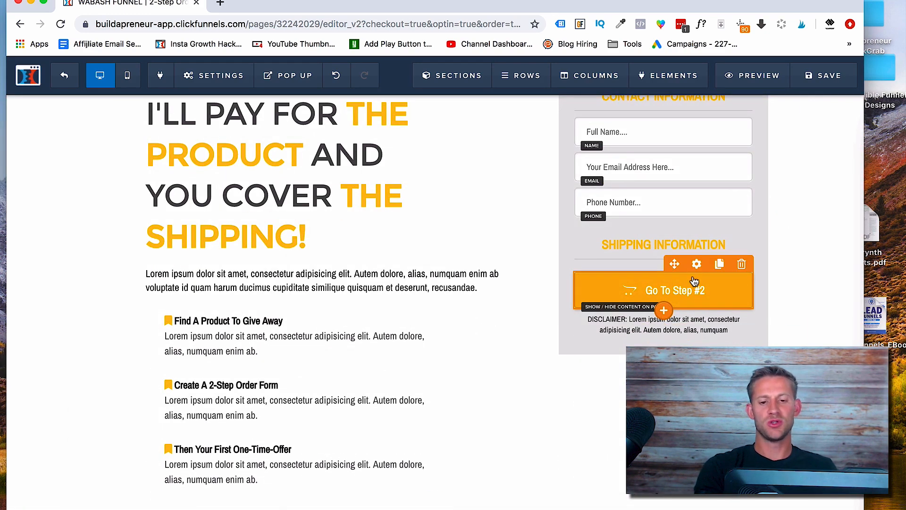
pyautogui.scroll(15, 695, 281)
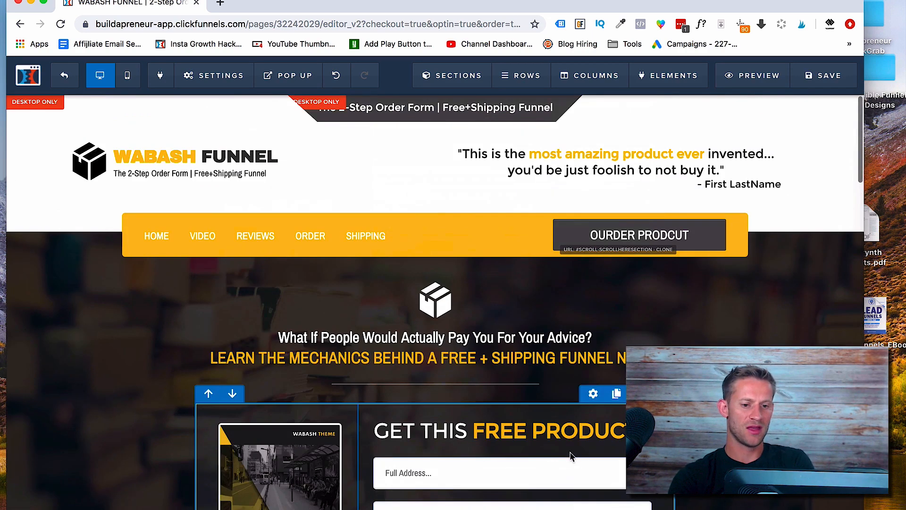
pyautogui.scroll(-3, 573, 454)
pyautogui.click(645, 277)
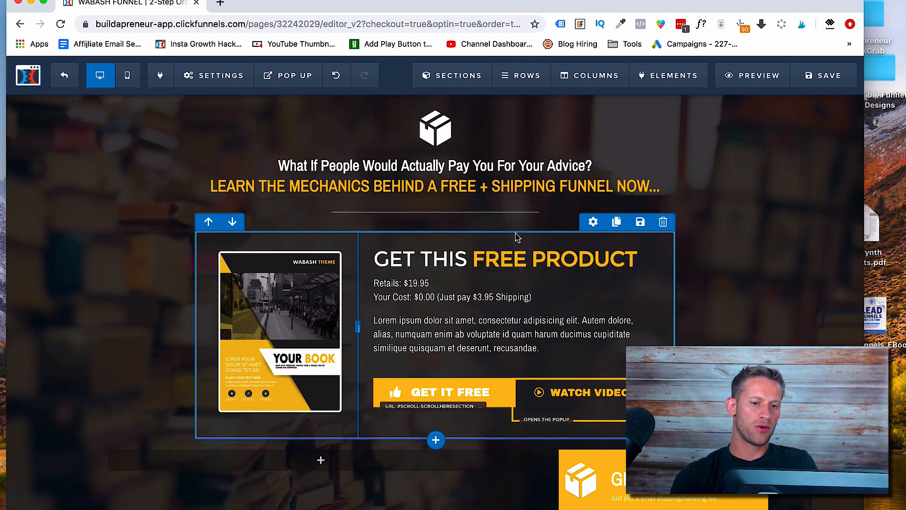
# Step: Add a Credit Card element below the "GET THIS FREE PRODUCT" headline and browse the other order elements
pyautogui.click(513, 275)
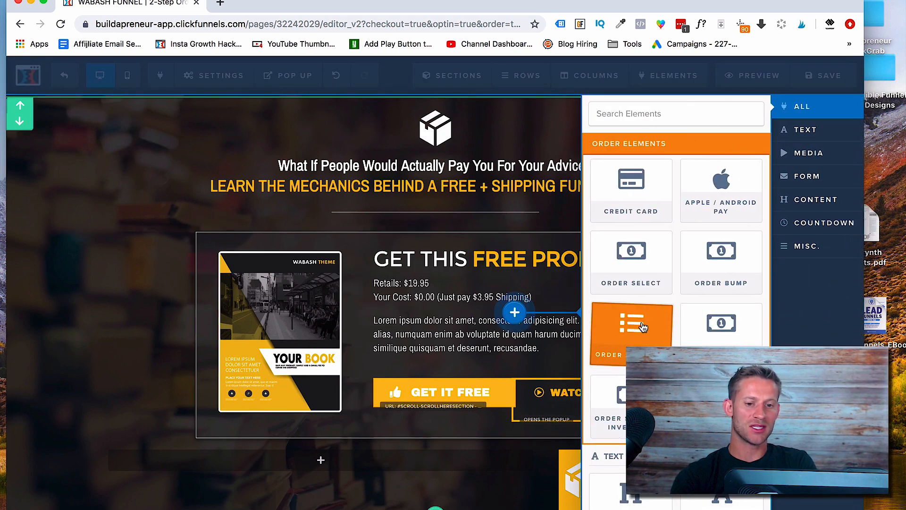
pyautogui.moveTo(657, 215)
pyautogui.mouseDown()
pyautogui.moveTo(481, 277)
pyautogui.moveTo(480, 264)
pyautogui.mouseUp()
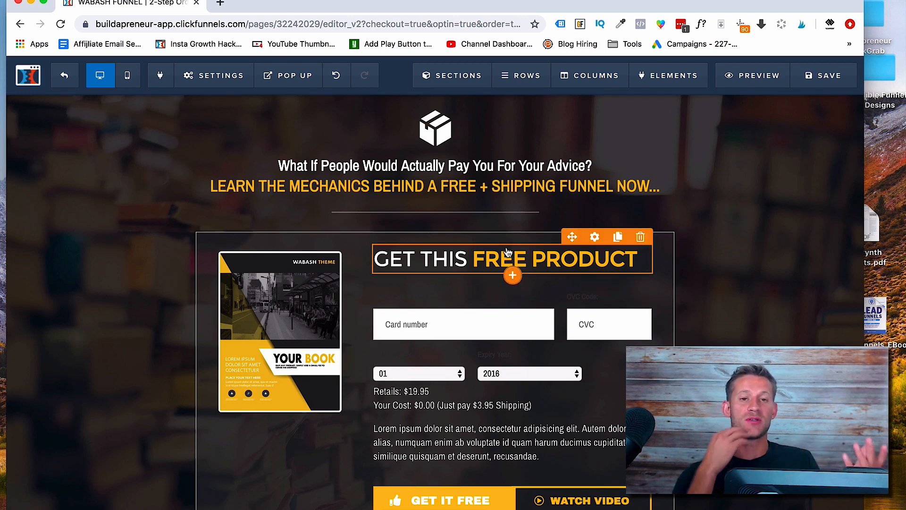
pyautogui.click(513, 275)
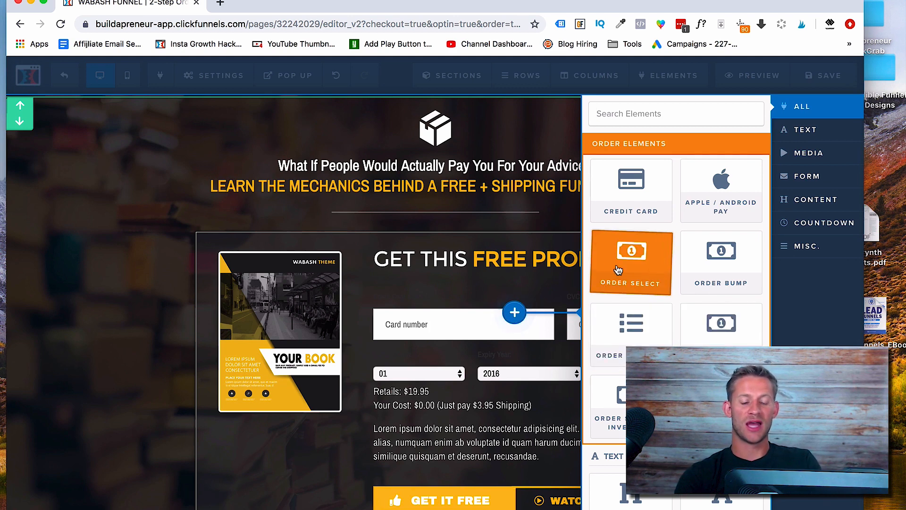
pyautogui.click(518, 261)
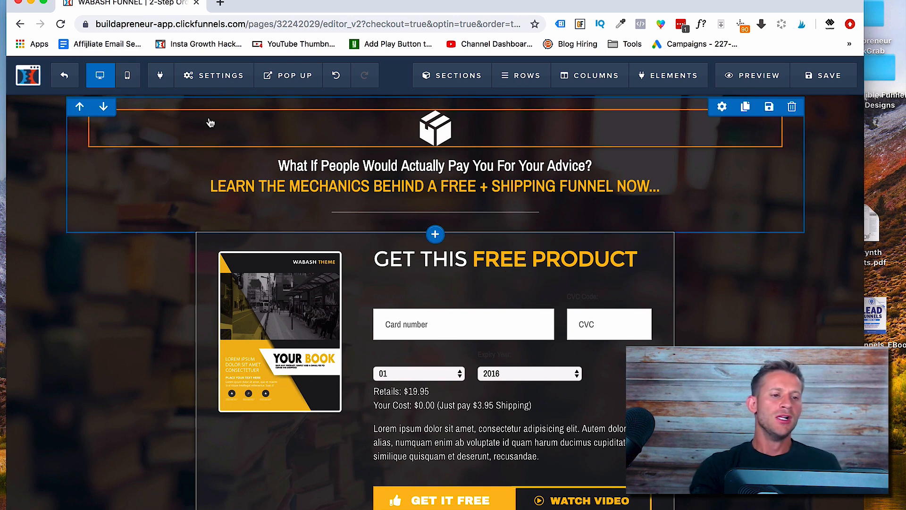
# Step: Leave the order page editor without saving and show the funnel's Optin step
pyautogui.click(64, 75)
pyautogui.press('Return')
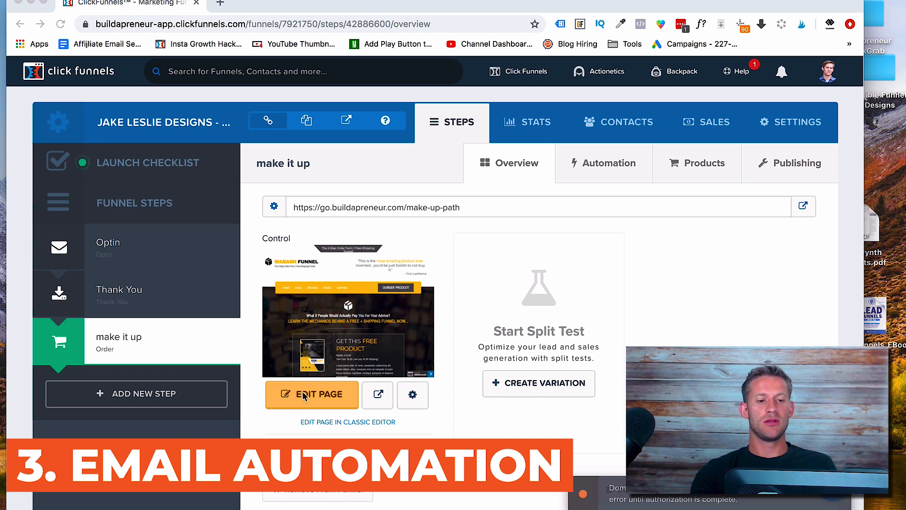
pyautogui.click(147, 246)
pyautogui.click(146, 245)
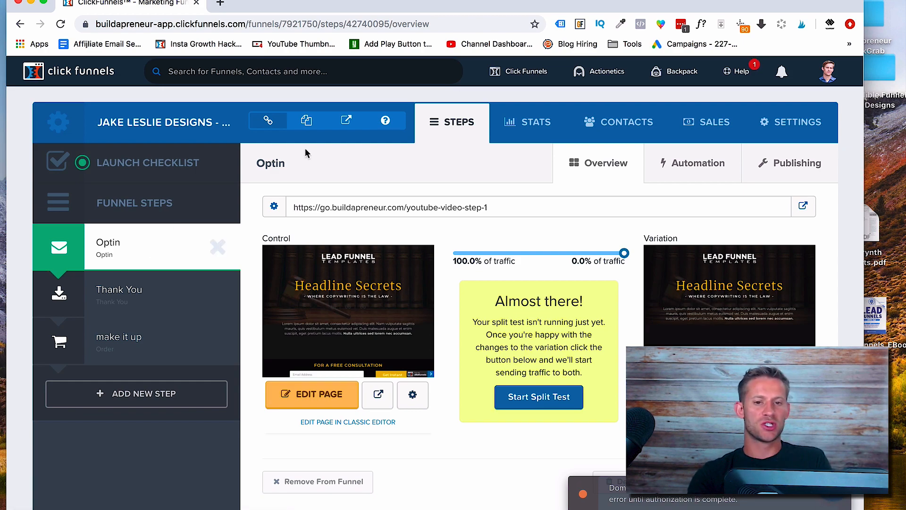
# Step: Go to the account settings and show the list of API integrations
pyautogui.click(840, 72)
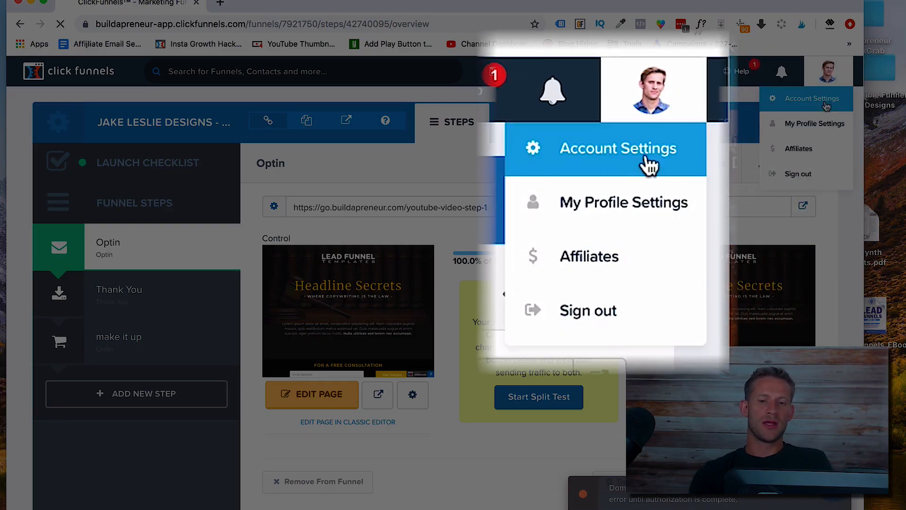
pyautogui.click(827, 106)
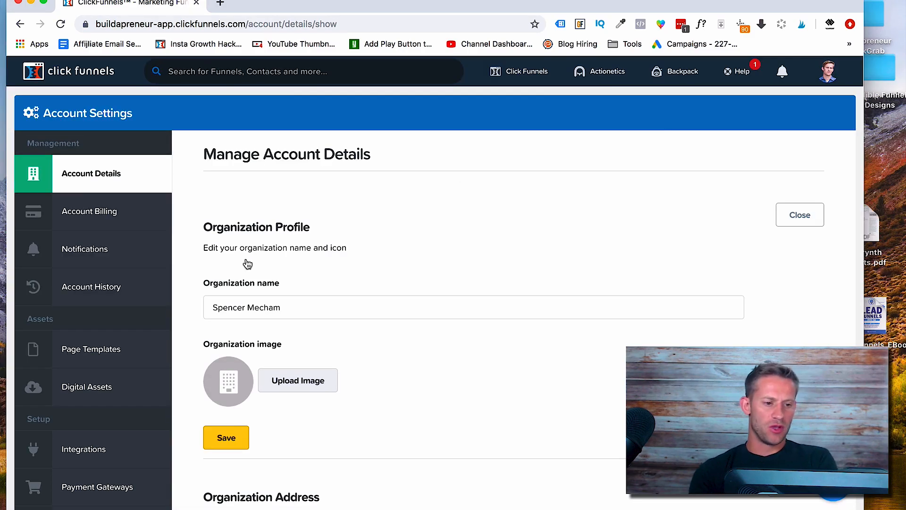
pyautogui.scroll(-3, 151, 324)
pyautogui.click(101, 334)
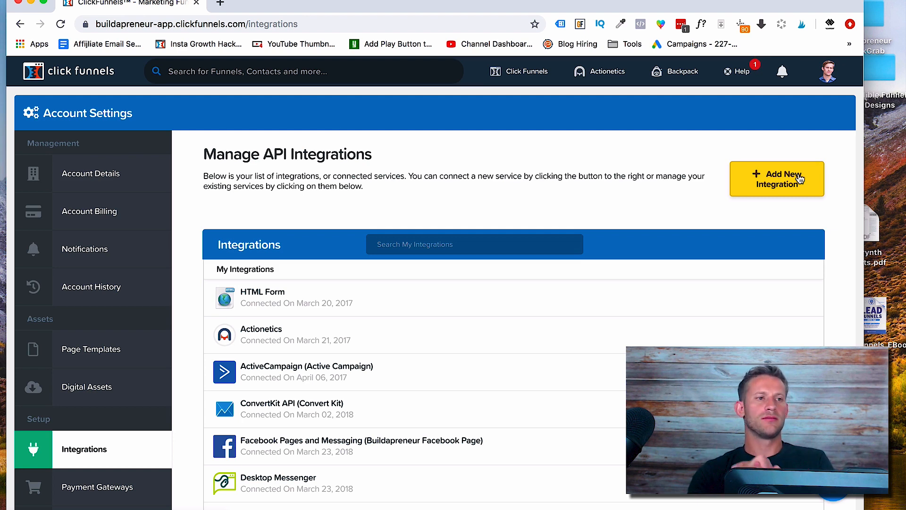
# Step: Begin a new integration, search the available services for "aweber", and choose Aweber
pyautogui.click(800, 179)
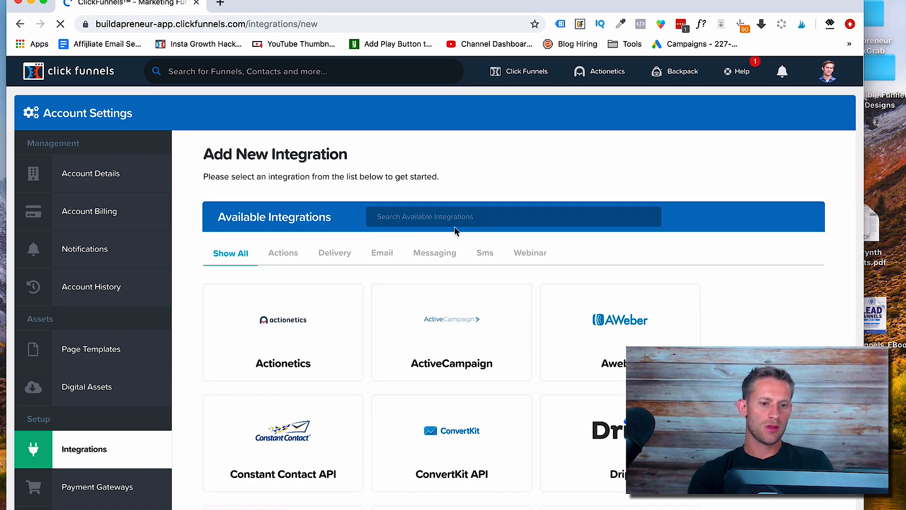
pyautogui.click(436, 218)
pyautogui.write('aweber')
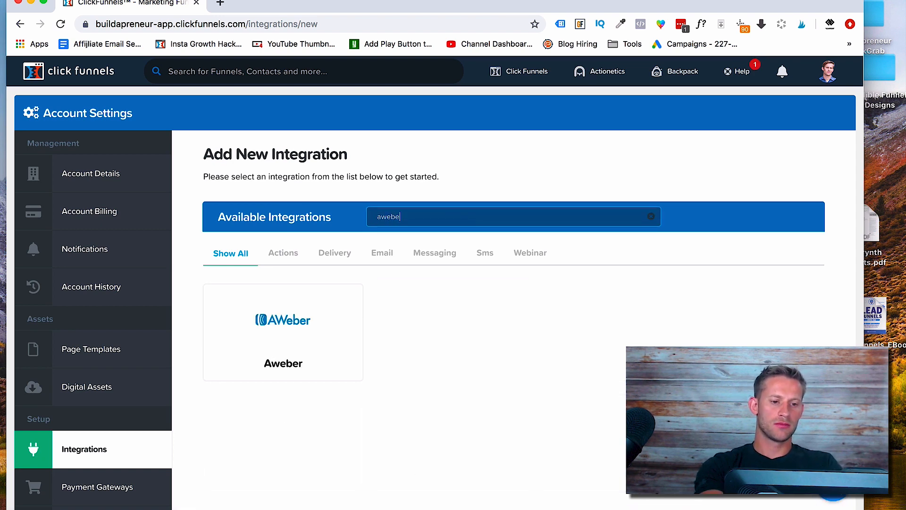
pyautogui.click(340, 324)
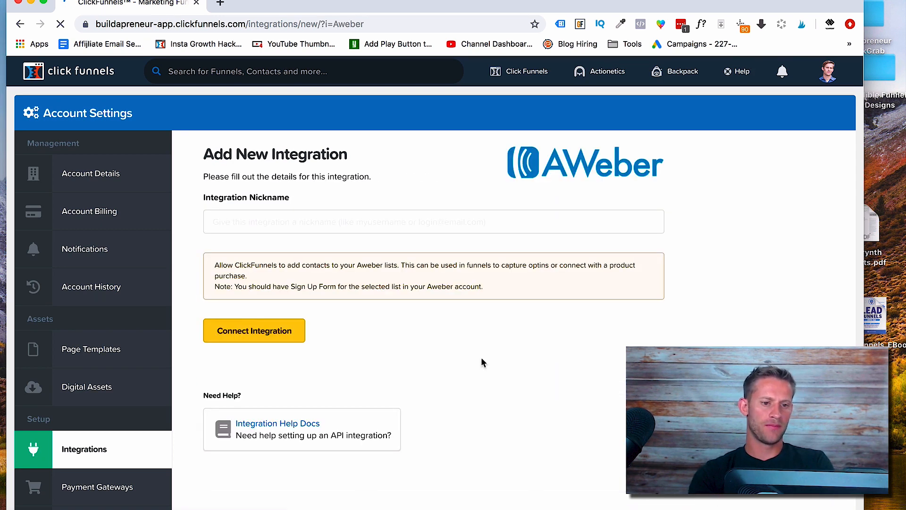
# Step: Look over the Aweber integration form and search Google for "aweber integration" in a new browser tab
pyautogui.scroll(-2, 401, 359)
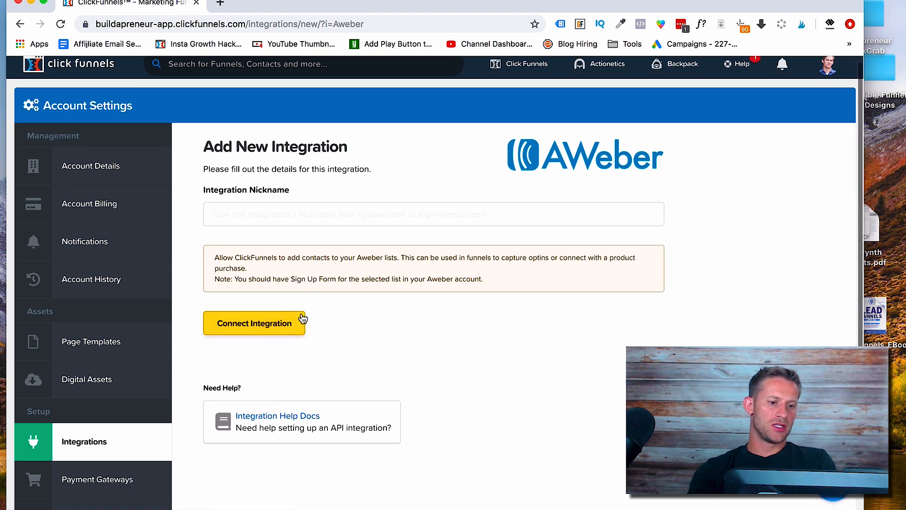
pyautogui.scroll(2, 378, 311)
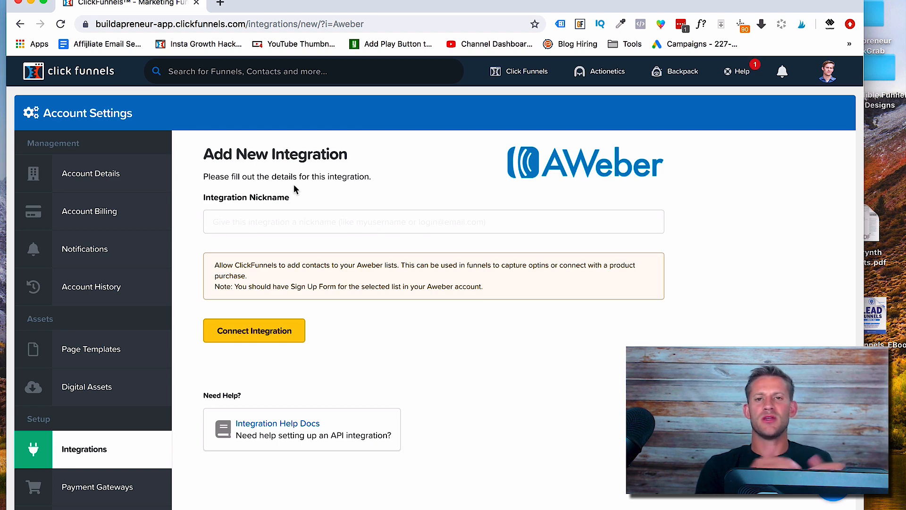
pyautogui.click(220, 3)
pyautogui.write('a')
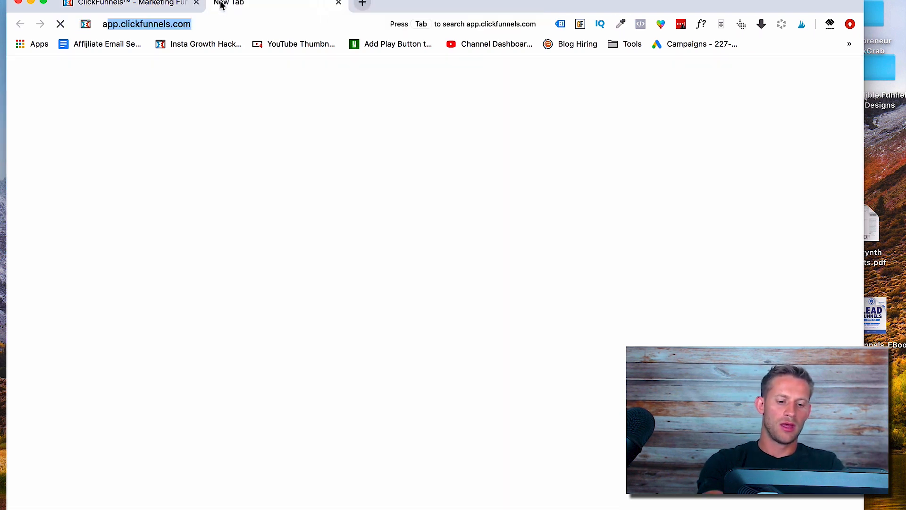
pyautogui.write('weber integration')
pyautogui.press('Return')
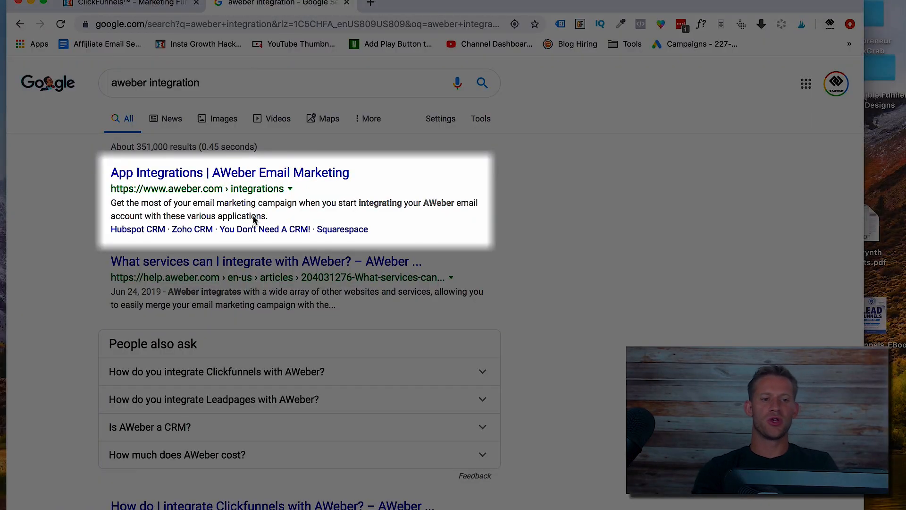
# Step: Return to the ClickFunnels account settings, begin adding a new payment gateway, and choose Stripe
pyautogui.click(147, 13)
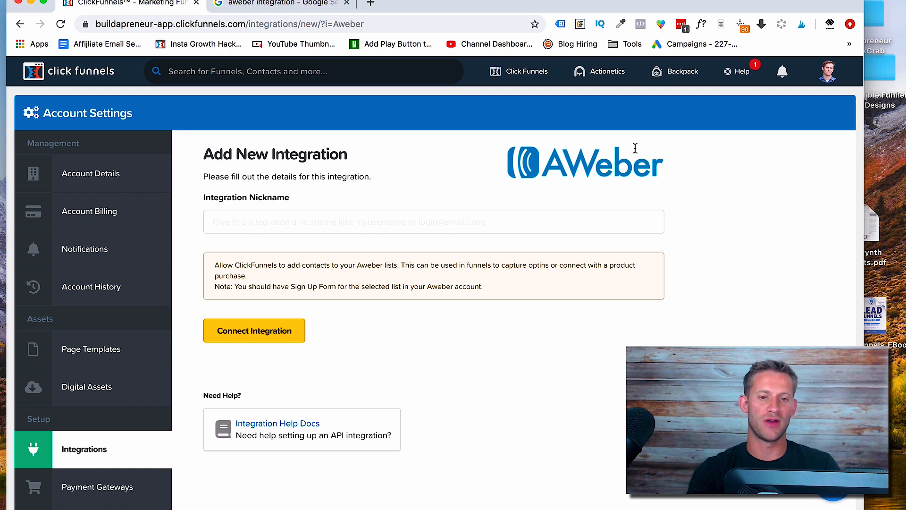
pyautogui.scroll(-3, 167, 277)
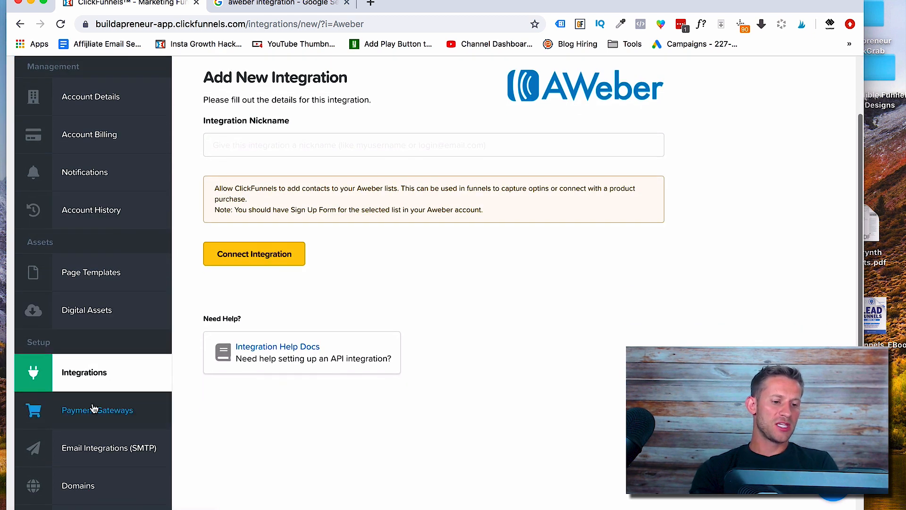
pyautogui.click(93, 408)
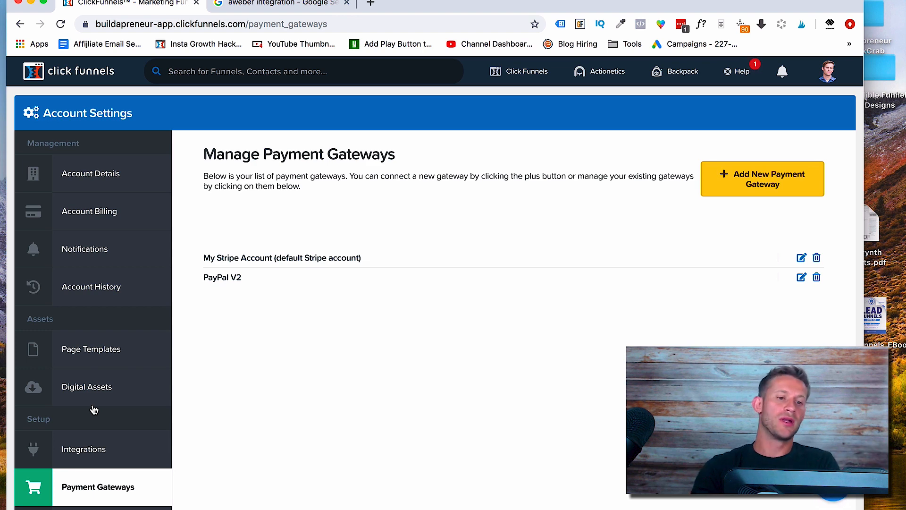
pyautogui.click(730, 185)
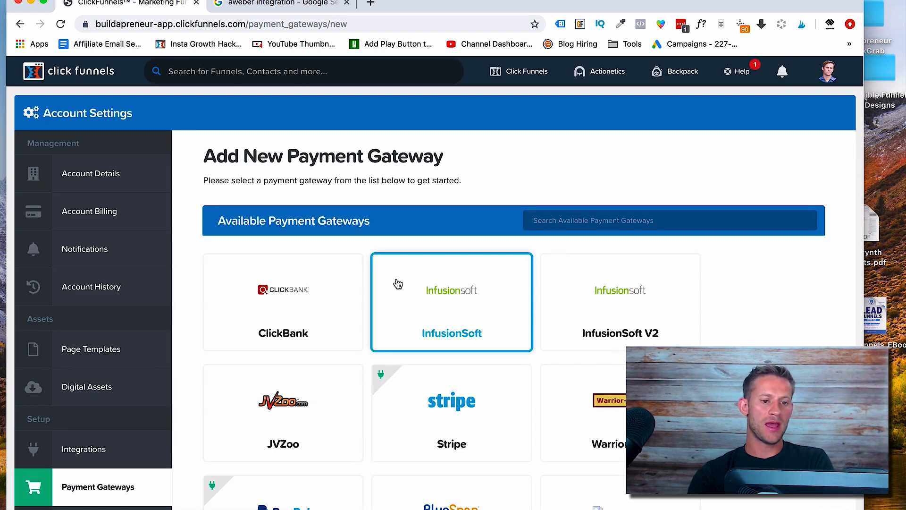
pyautogui.click(482, 396)
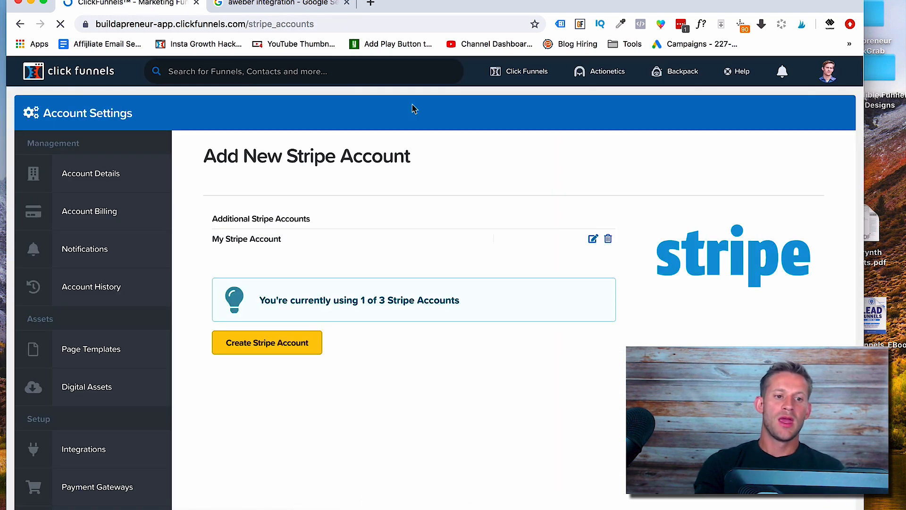
# Step: Search Google for "stripe integration" in another new browser tab
pyautogui.click(371, 3)
pyautogui.write('ast')
pyautogui.press('BackSpace')
pyautogui.press('BackSpace')
pyautogui.press('BackSpace')
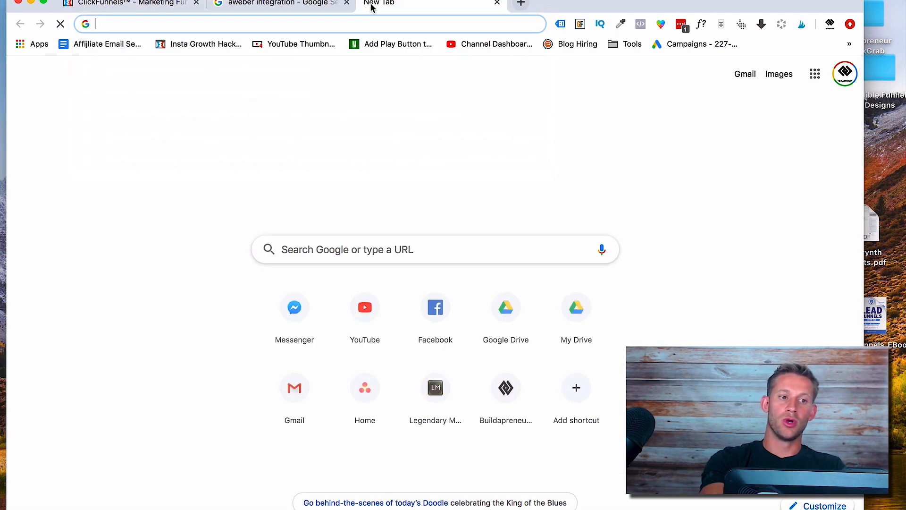
pyautogui.write('stripe integration')
pyautogui.press('Return')
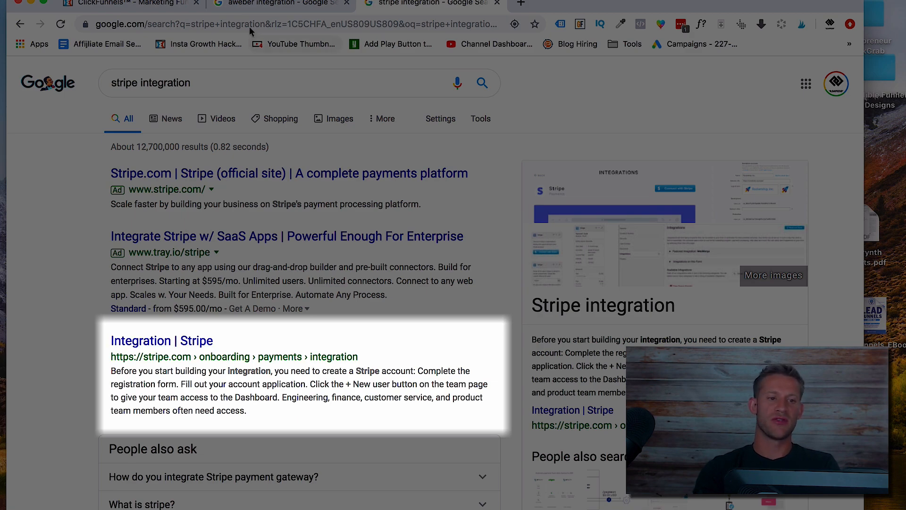
# Step: Return to the ClickFunnels account settings, start adding a new domain to the account, and dismiss the introductory video message
pyautogui.click(251, 4)
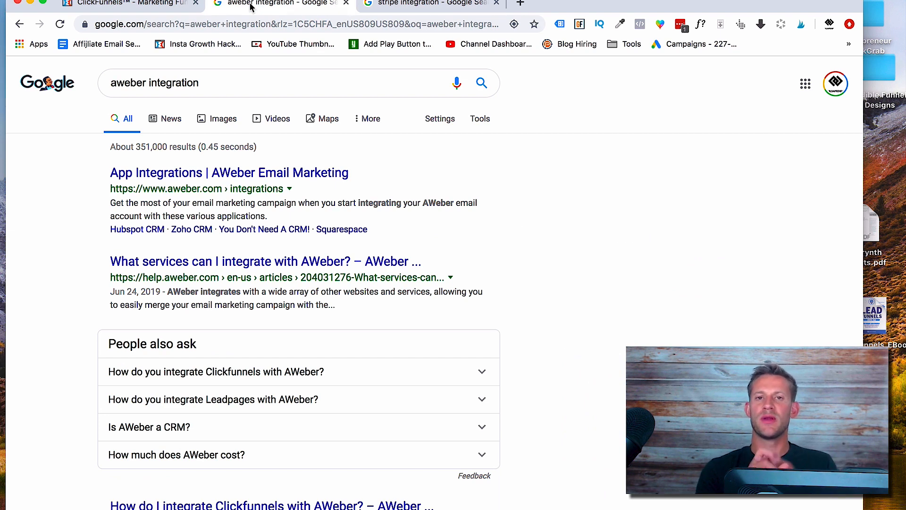
pyautogui.click(133, 5)
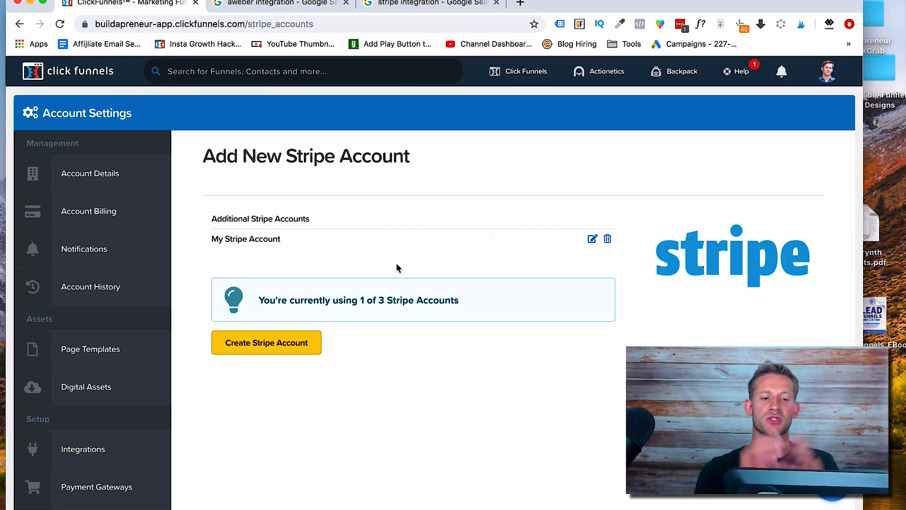
pyautogui.scroll(-3, 149, 425)
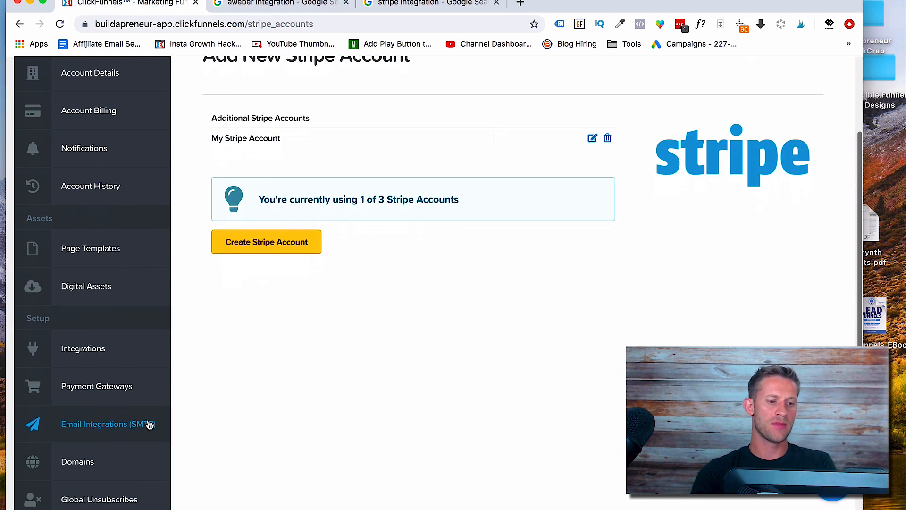
pyautogui.click(100, 455)
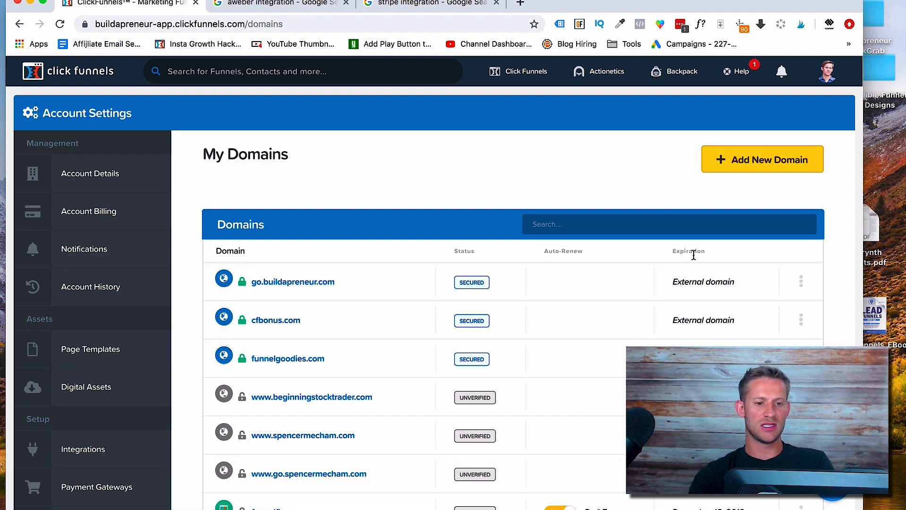
pyautogui.click(757, 169)
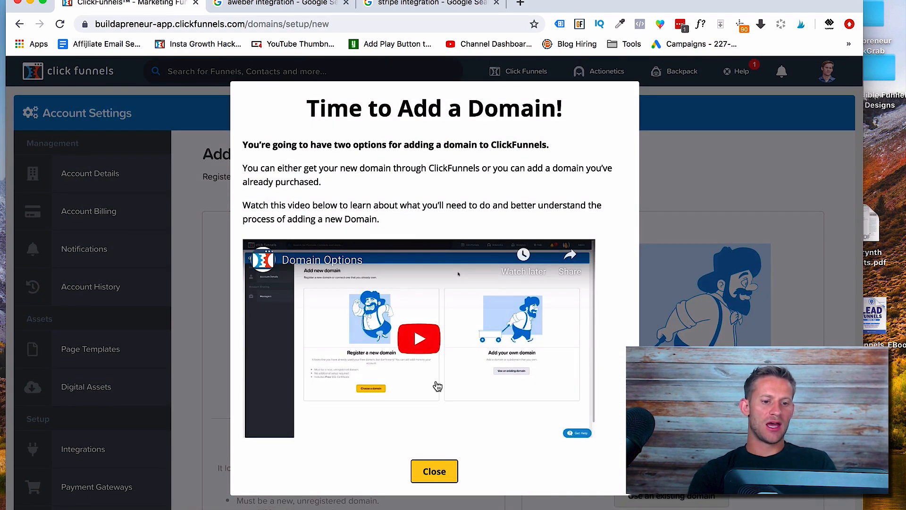
pyautogui.click(431, 472)
pyautogui.click(432, 4)
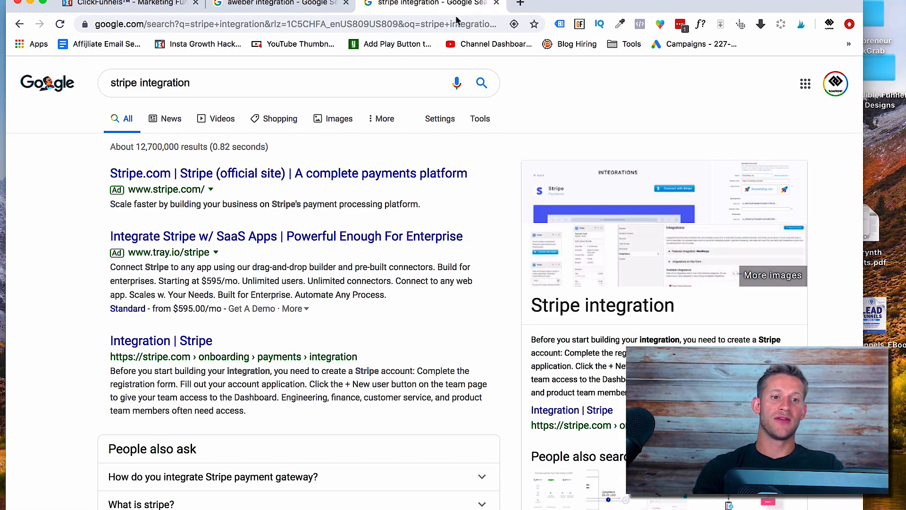
pyautogui.click(441, 24)
pyautogui.write('godaddy')
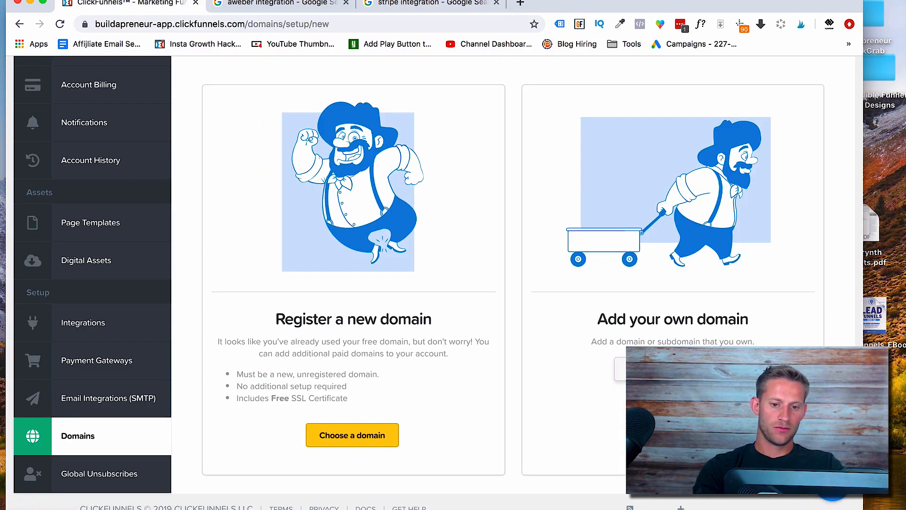
# Step: Choose to use an existing domain, dismiss the video message, and place the cursor in the domain name field
pyautogui.click(673, 369)
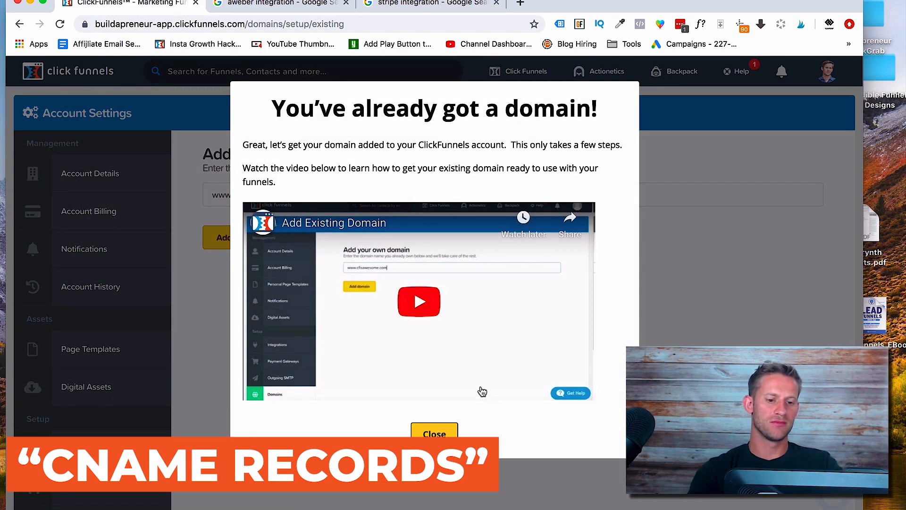
pyautogui.click(433, 431)
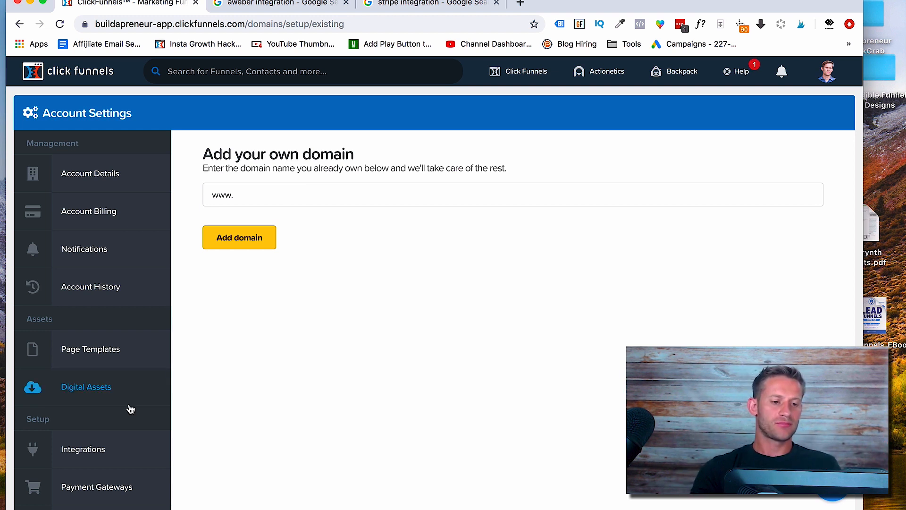
pyautogui.scroll(-2, 127, 409)
pyautogui.click(245, 139)
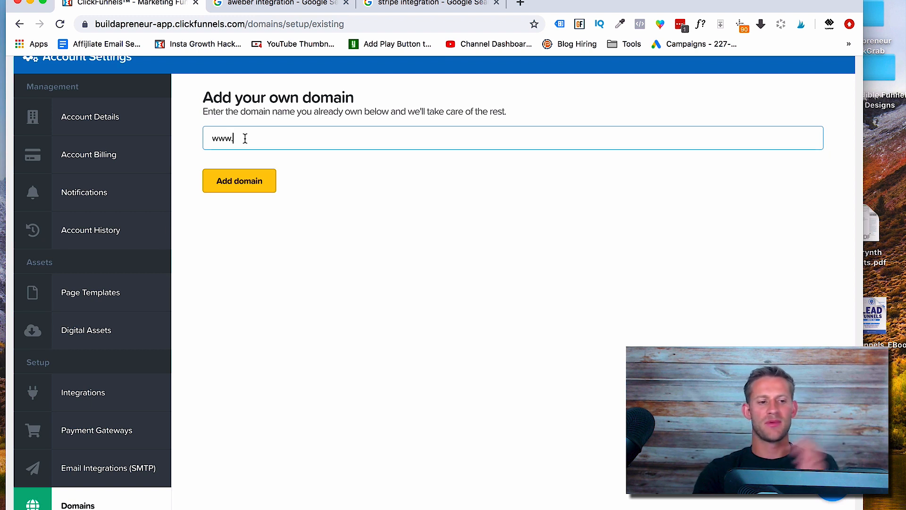
pyautogui.scroll(-3, 94, 373)
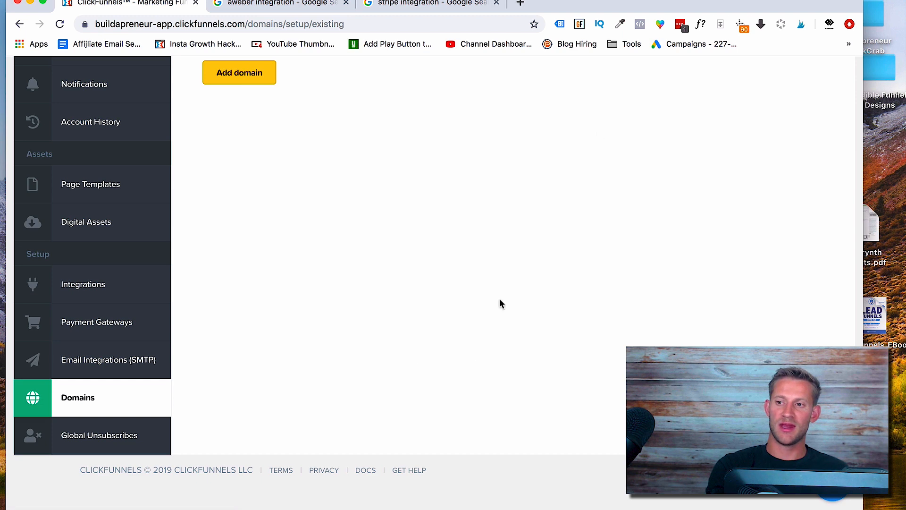
pyautogui.scroll(5, 678, 189)
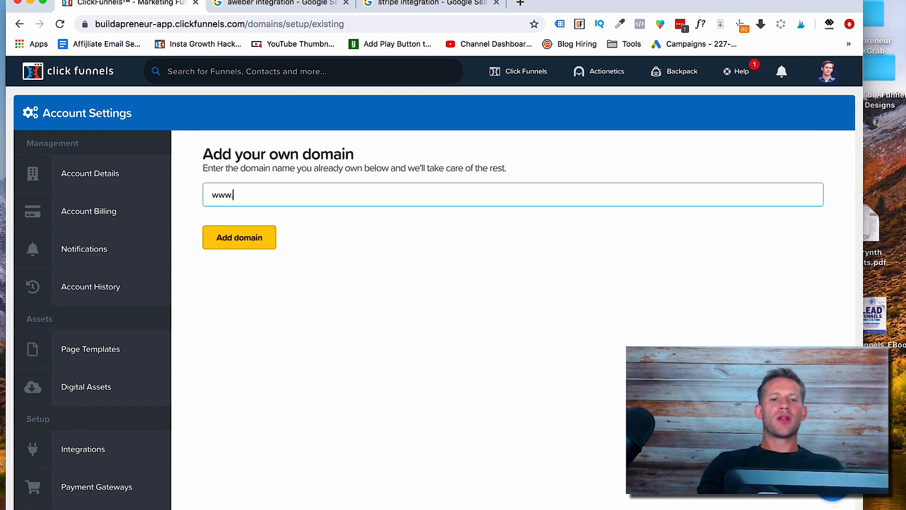
# Step: Look over the Actionetics and Backpack options without choosing any, and open the list of all funnels
pyautogui.moveTo(632, 78)
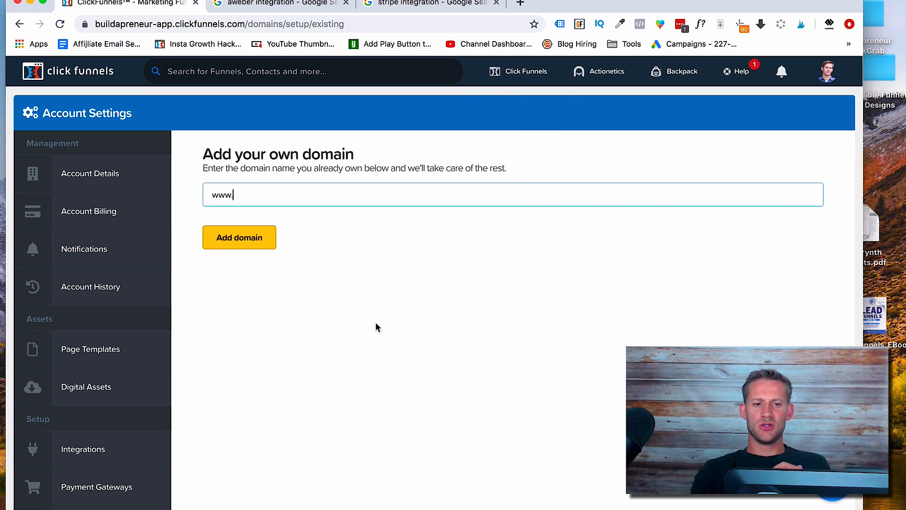
pyautogui.moveTo(484, 82)
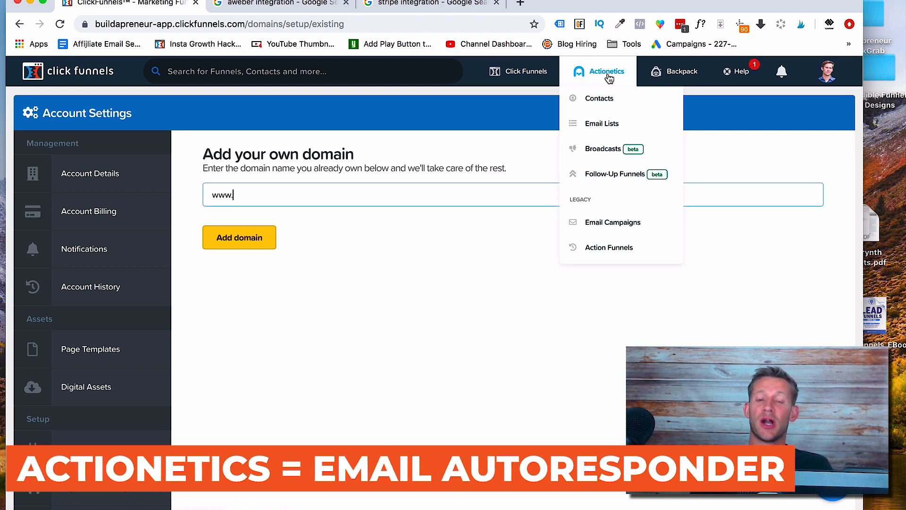
pyautogui.moveTo(673, 79)
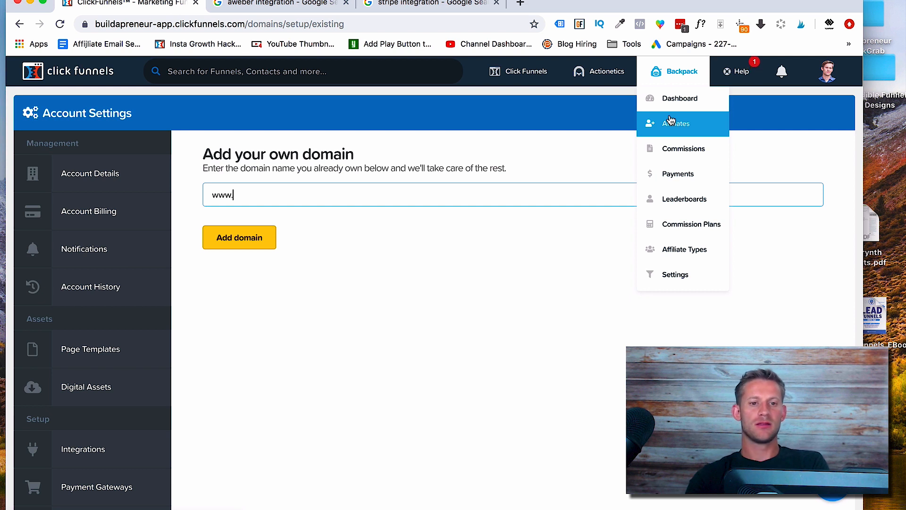
pyautogui.moveTo(519, 73)
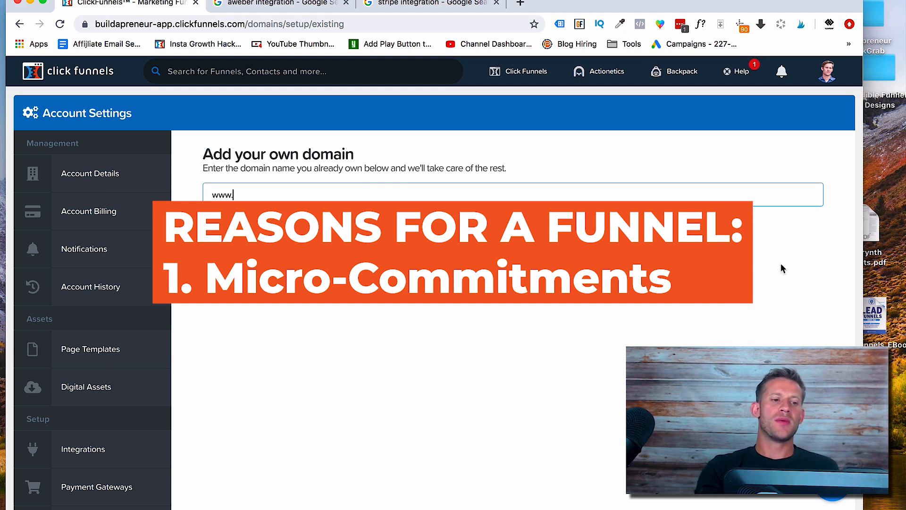
pyautogui.moveTo(514, 100)
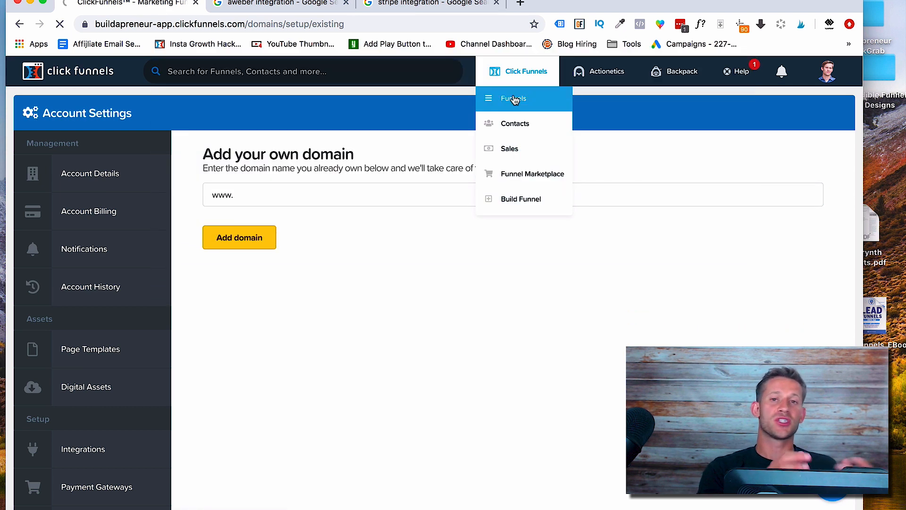
pyautogui.click(515, 100)
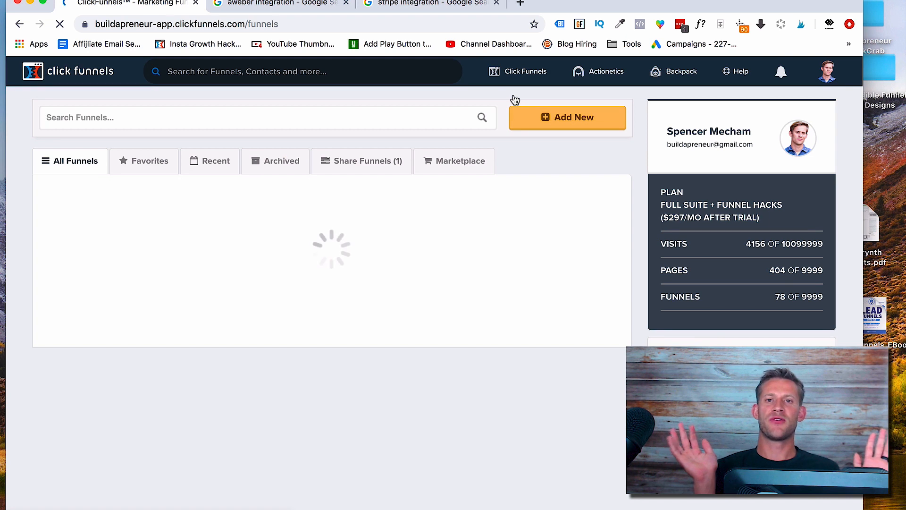